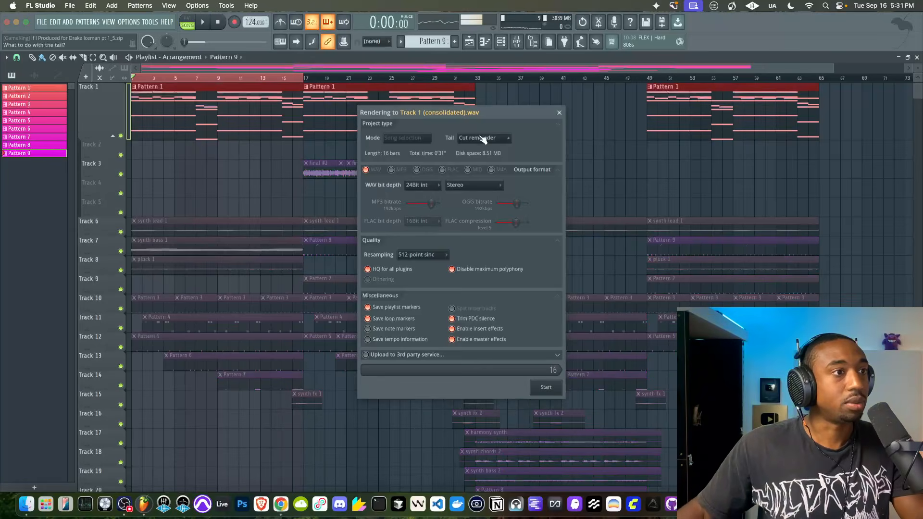
# Step: Render the Track 1 selection to a 24Bit int stereo WAV with Cut remainder and 512-point sinc resampling
pyautogui.click(373, 172)
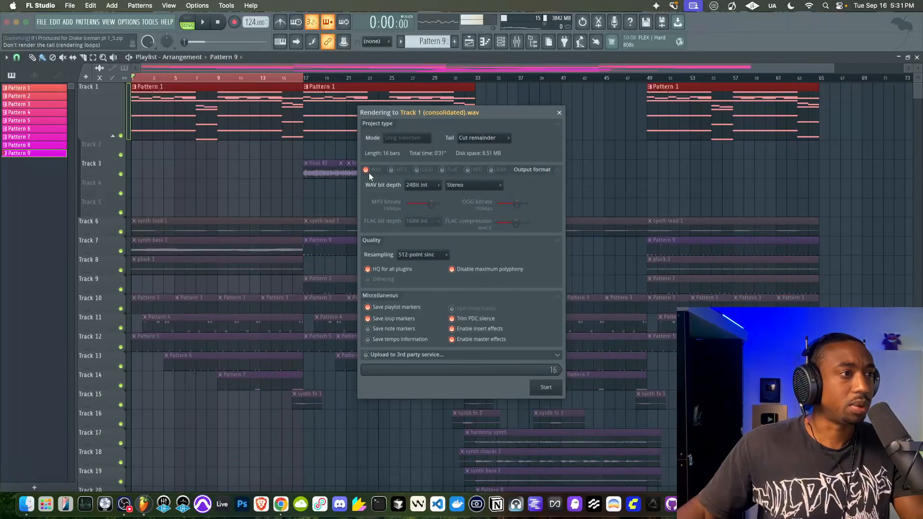
pyautogui.click(440, 186)
pyautogui.click(546, 190)
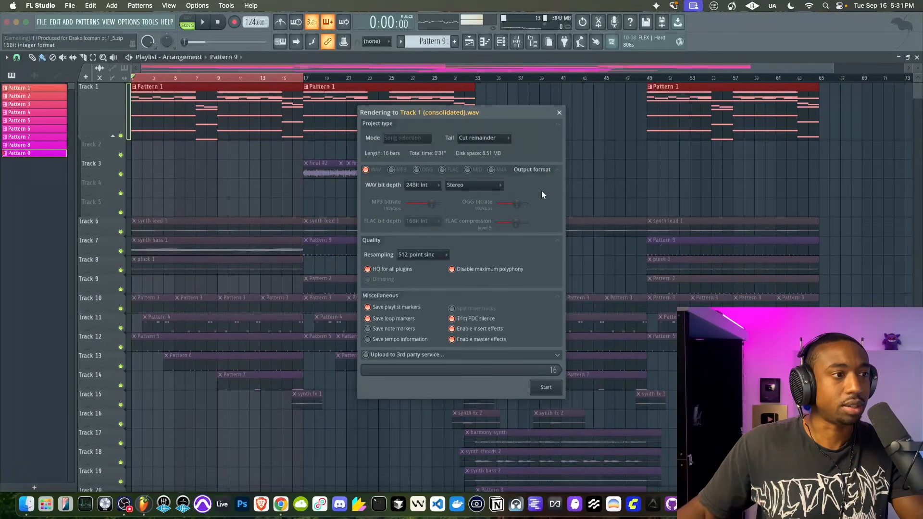
pyautogui.click(418, 255)
pyautogui.click(418, 362)
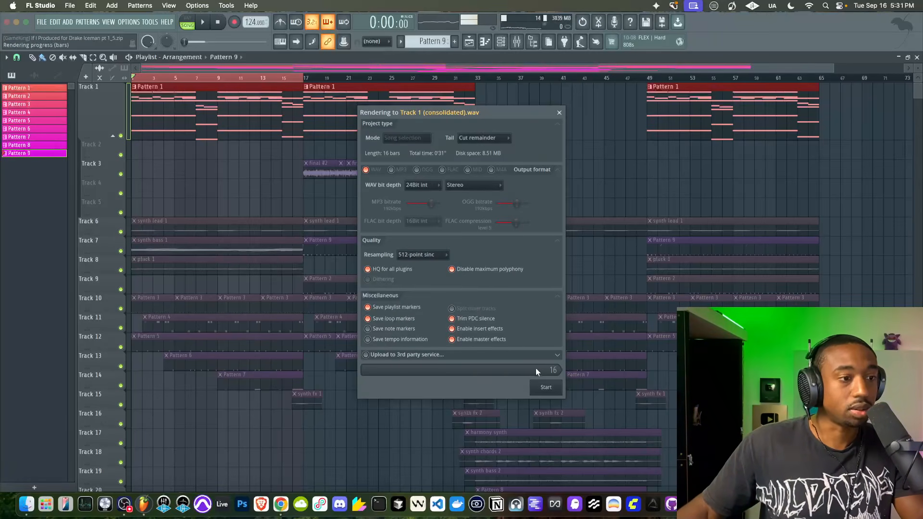
pyautogui.click(543, 388)
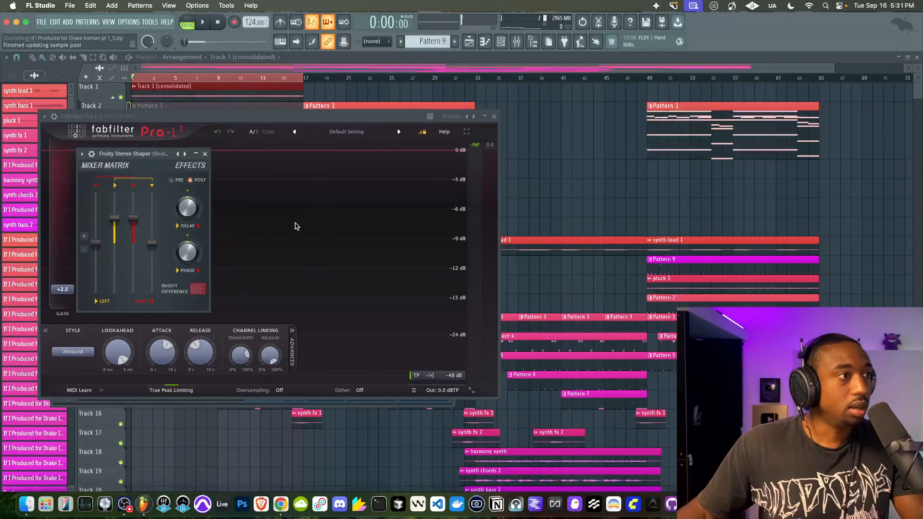
# Step: Close the open plugin windows, including FabFilter Pro-L 2, the NS1 noise suppressor and Fruity Stereo Shaper
pyautogui.click(495, 118)
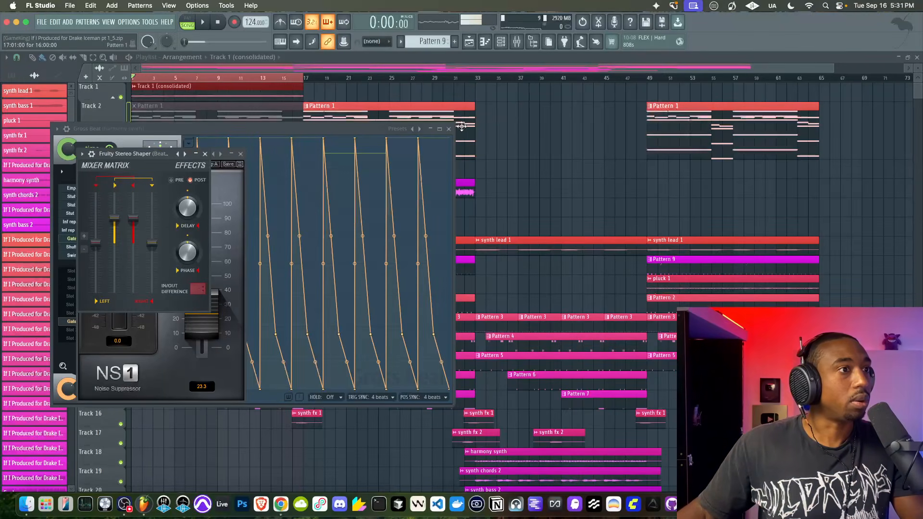
pyautogui.click(448, 129)
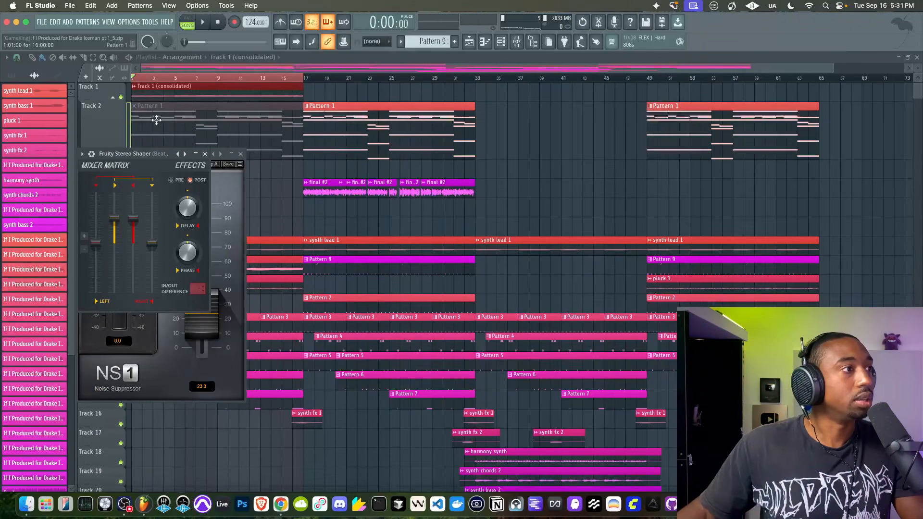
pyautogui.click(245, 153)
pyautogui.click(241, 153)
pyautogui.click(205, 153)
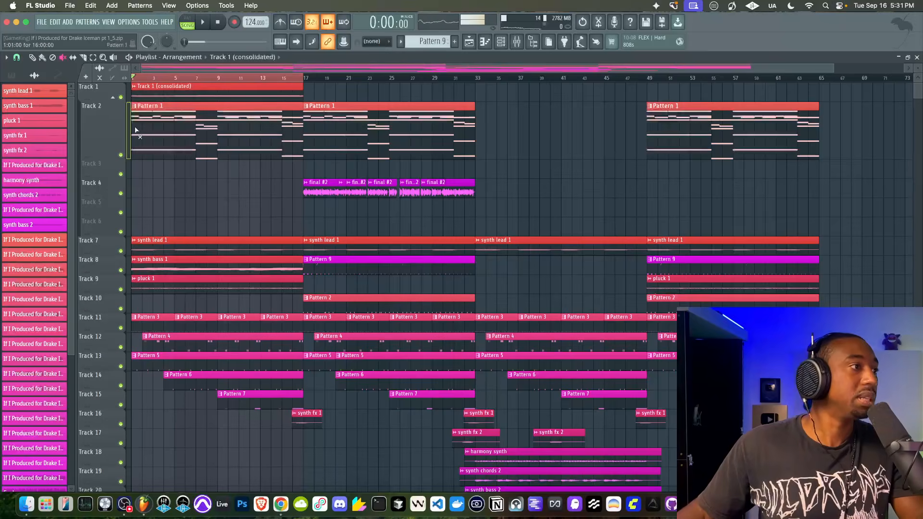
pyautogui.rightClick(101, 103)
pyautogui.moveTo(149, 278)
pyautogui.click(195, 278)
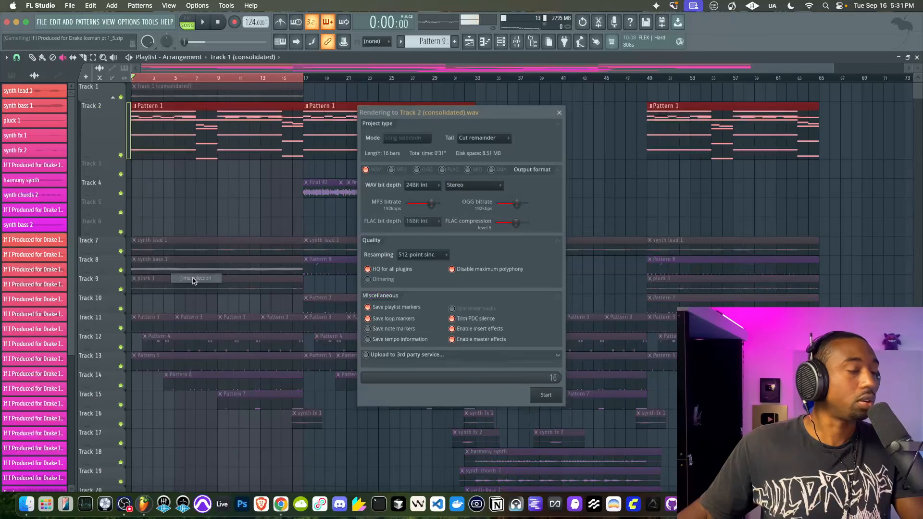
pyautogui.moveTo(434, 114); pyautogui.dragTo(264, 101)
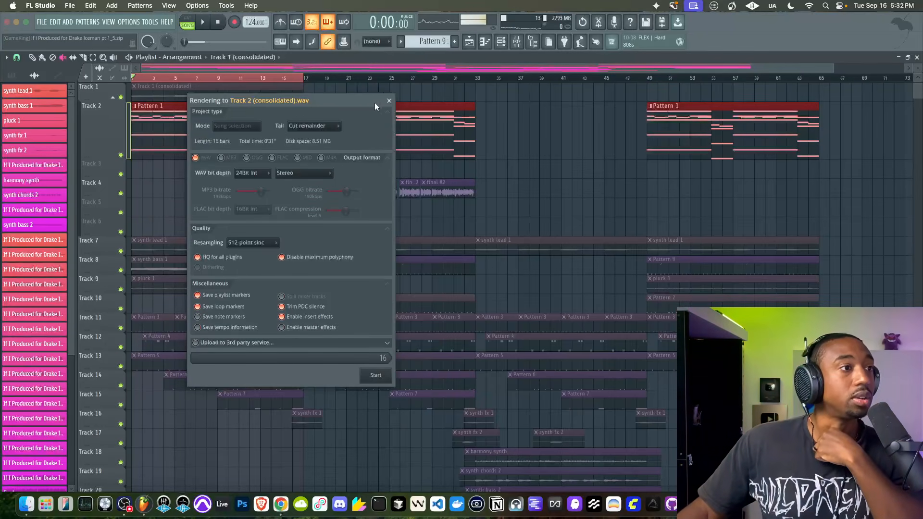
pyautogui.click(389, 101)
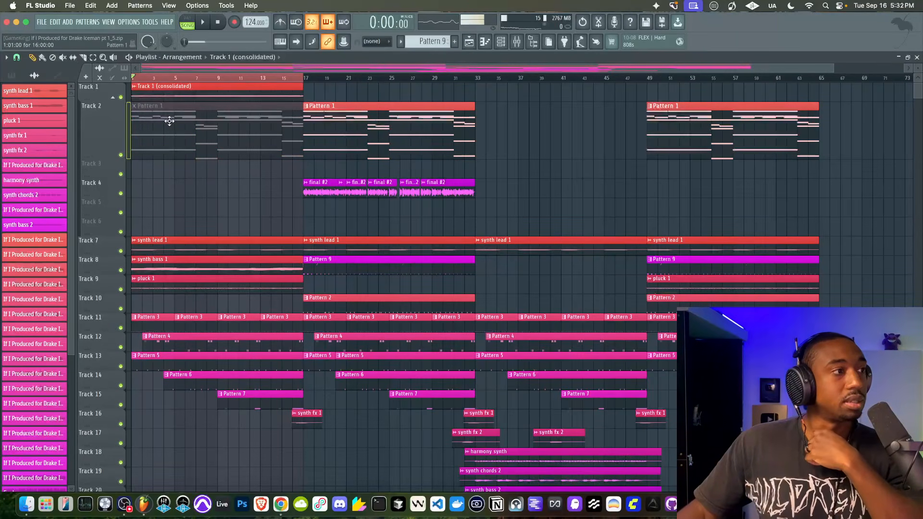
# Step: Audition the consolidated audio with Track 1 soloed and enlarge the track's height to show its waveform
pyautogui.press('space')
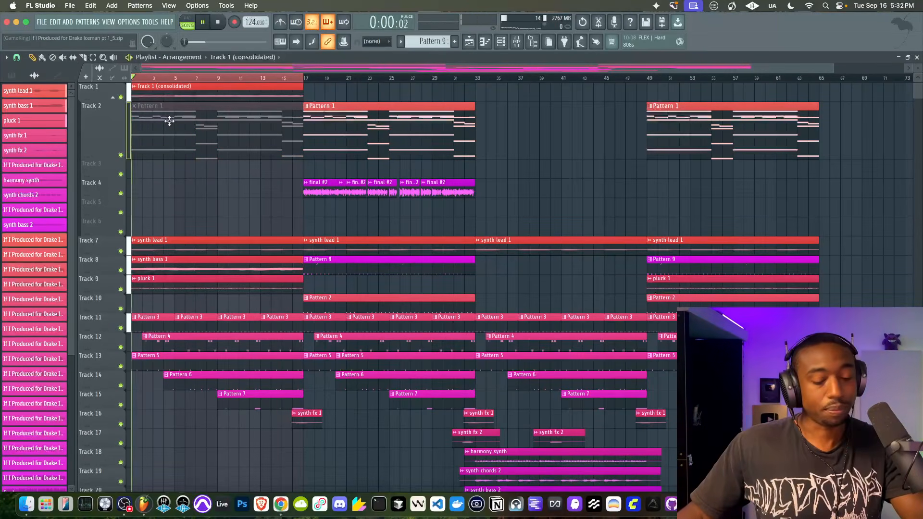
pyautogui.rightClick(122, 98)
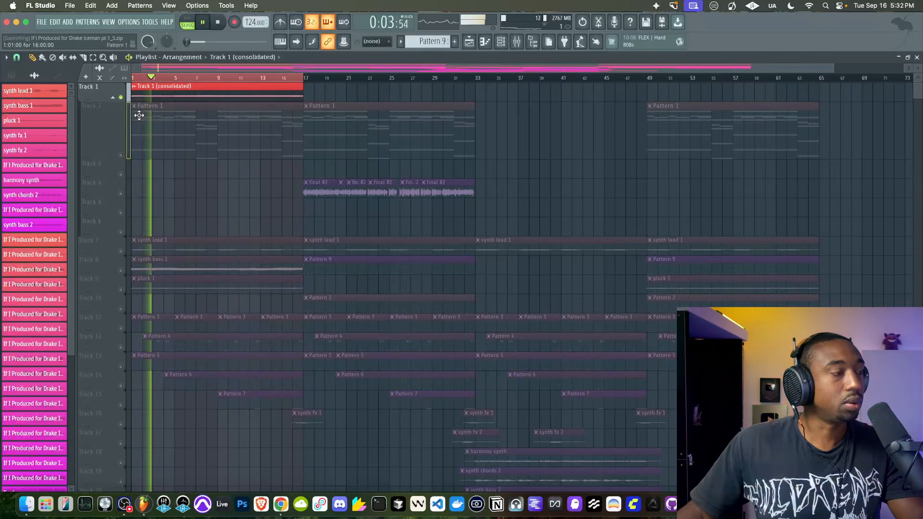
pyautogui.moveTo(104, 101); pyautogui.dragTo(103, 165)
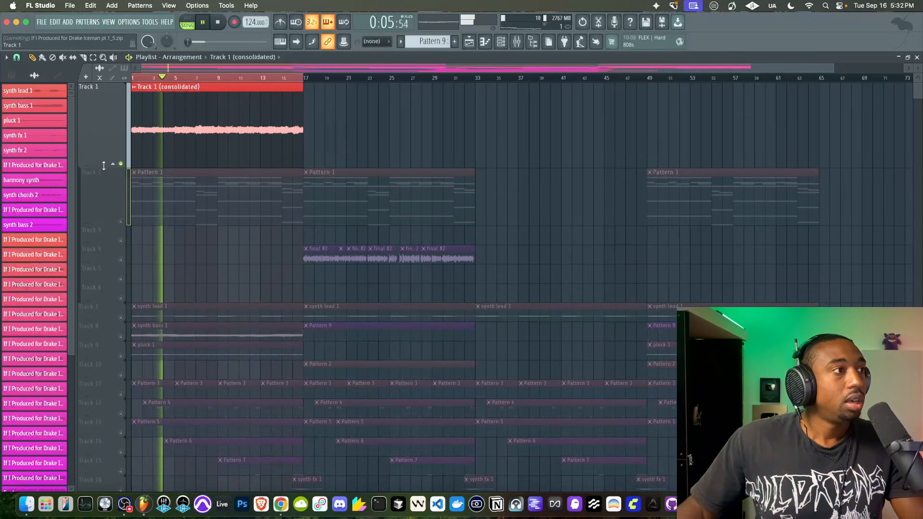
pyautogui.press('space')
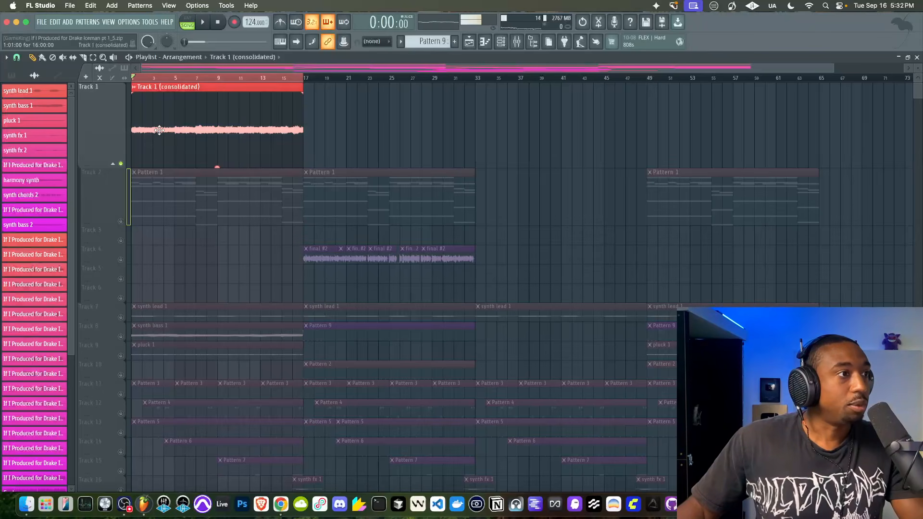
# Step: Open the consolidated Track 1 clip in a new Fruity Slicer channel and slice it by Beat
pyautogui.doubleClick(159, 130)
pyautogui.rightClick(193, 322)
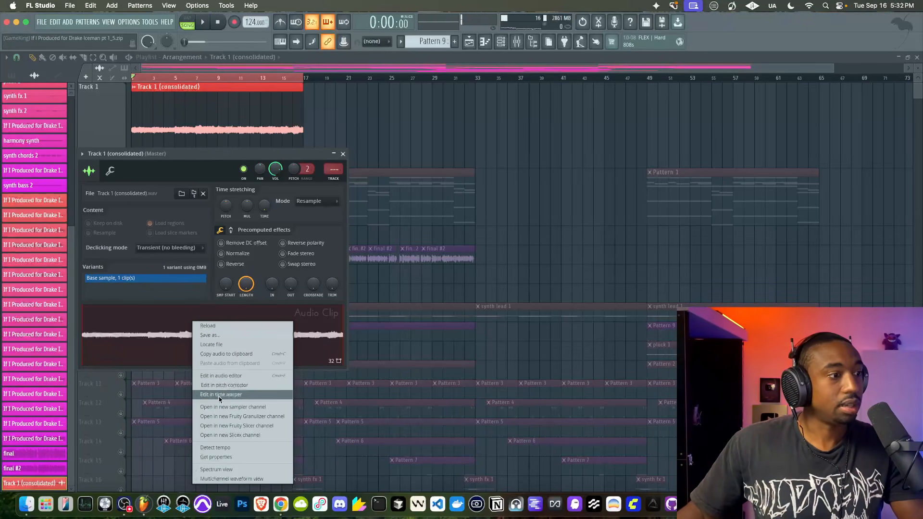
pyautogui.click(234, 425)
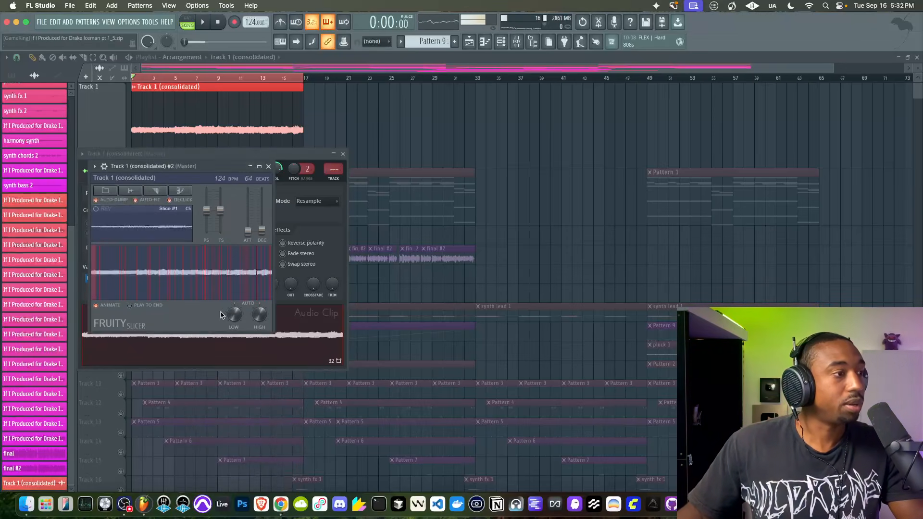
pyautogui.click(159, 191)
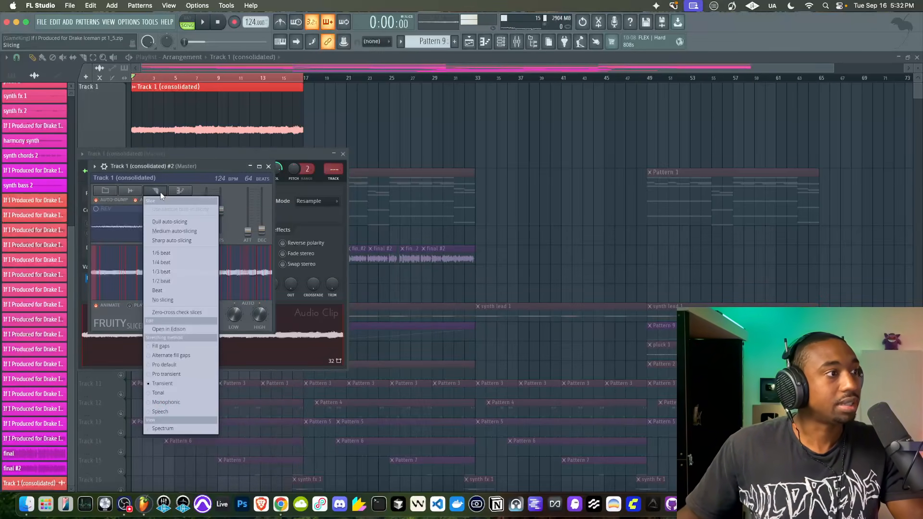
pyautogui.click(180, 291)
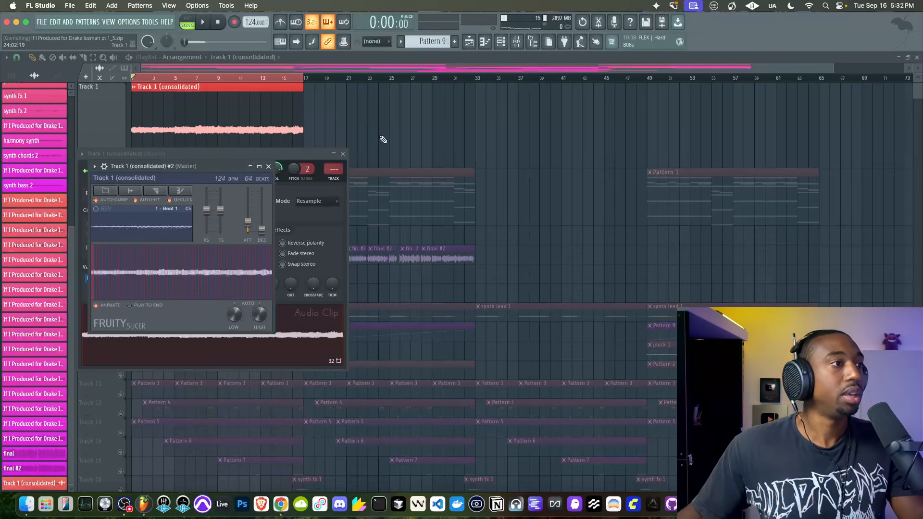
pyautogui.click(287, 144)
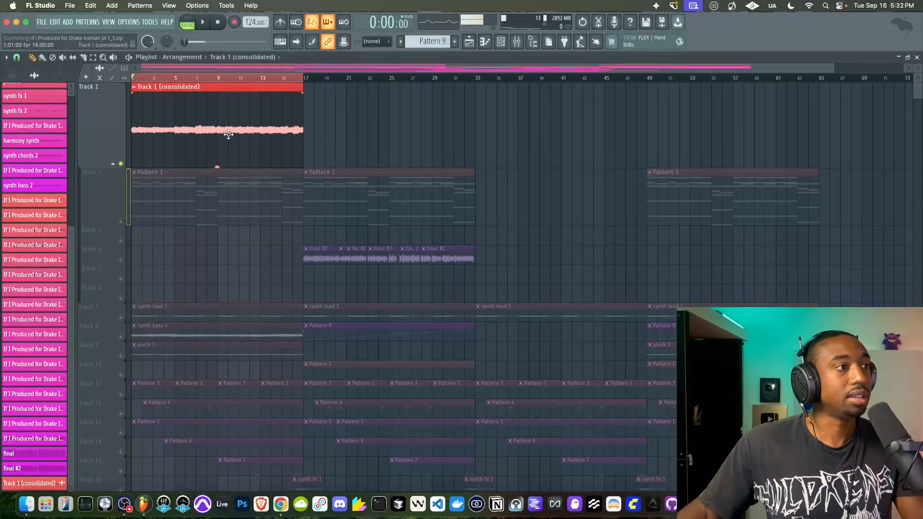
# Step: Move the slicer channel's notes from Pattern 9 into a new Pattern 10 and check them in the piano roll
pyautogui.click(502, 43)
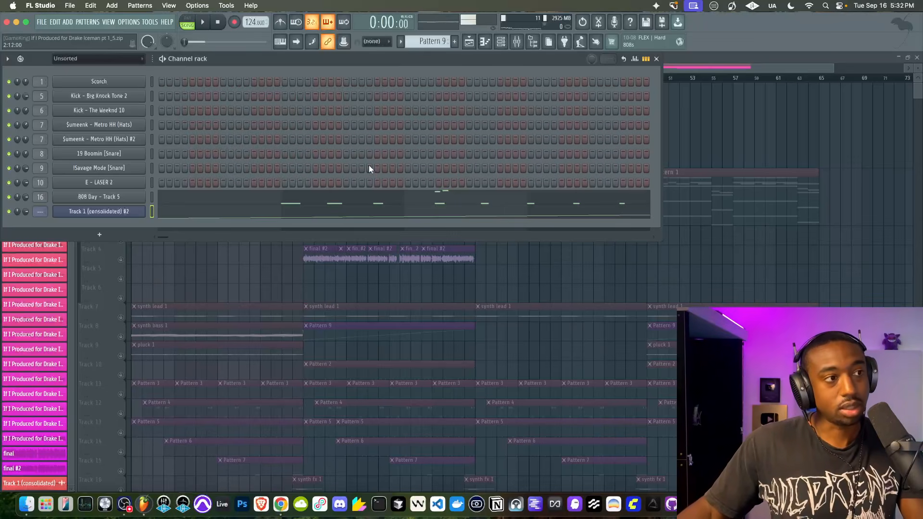
pyautogui.press('super+x')
pyautogui.rightClick(424, 41)
pyautogui.click(483, 47)
pyautogui.press('Return')
pyautogui.press('super+v')
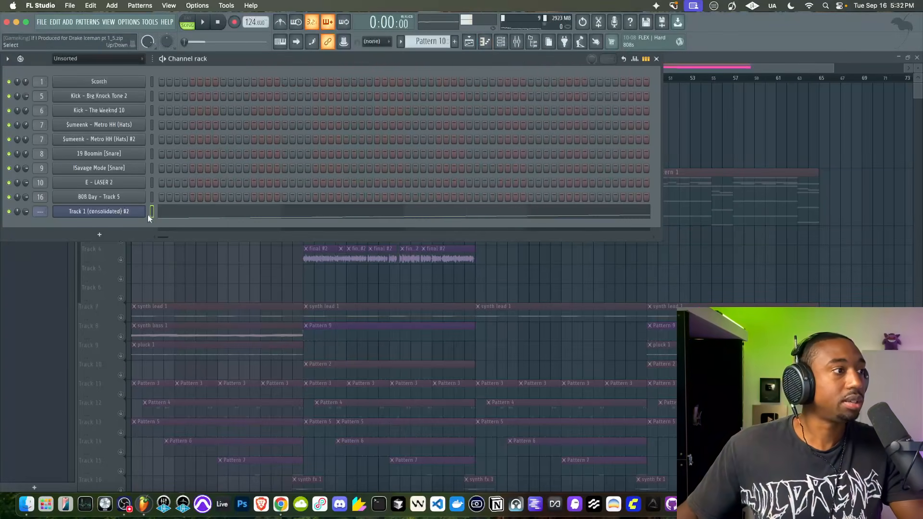
pyautogui.click(172, 215)
pyautogui.scroll(-5, 192, 236)
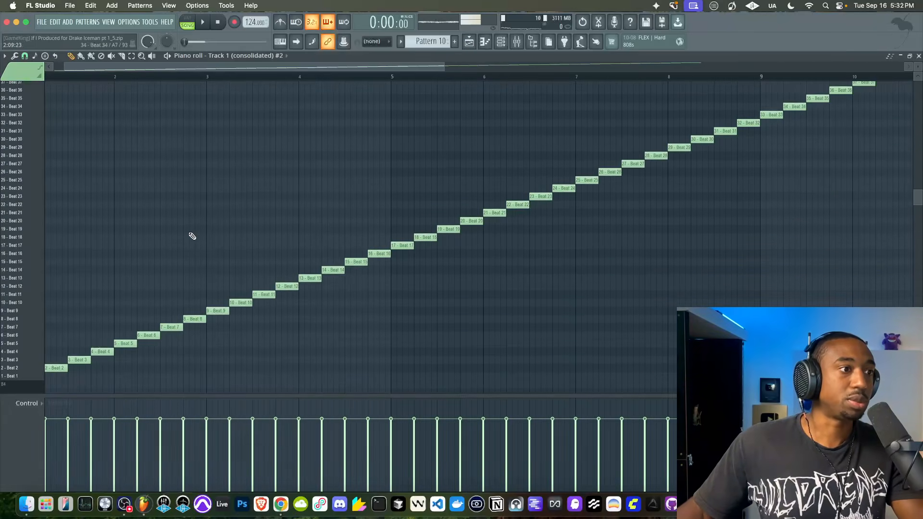
pyautogui.click(918, 57)
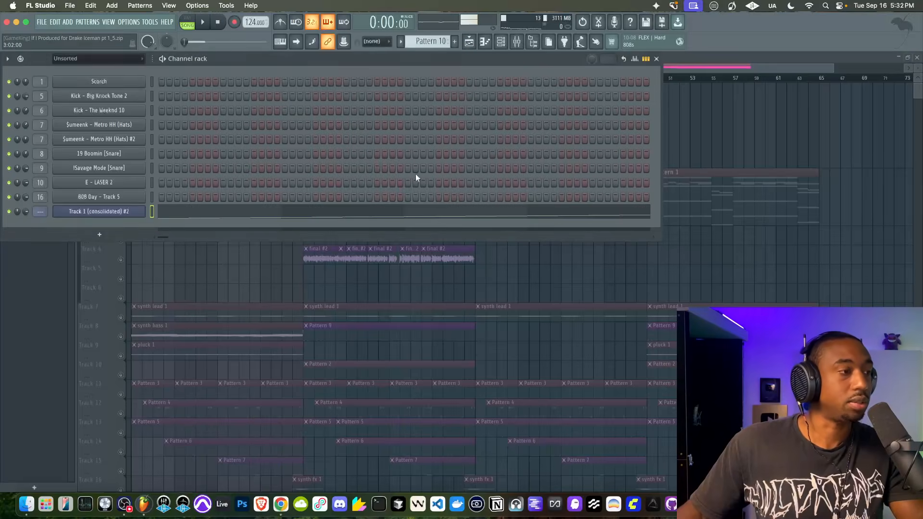
# Step: Replace the consolidated audio clip on Track 1 with Pattern 10, starting at bar 1 and trimmed to end at bar 17
pyautogui.press('F6')
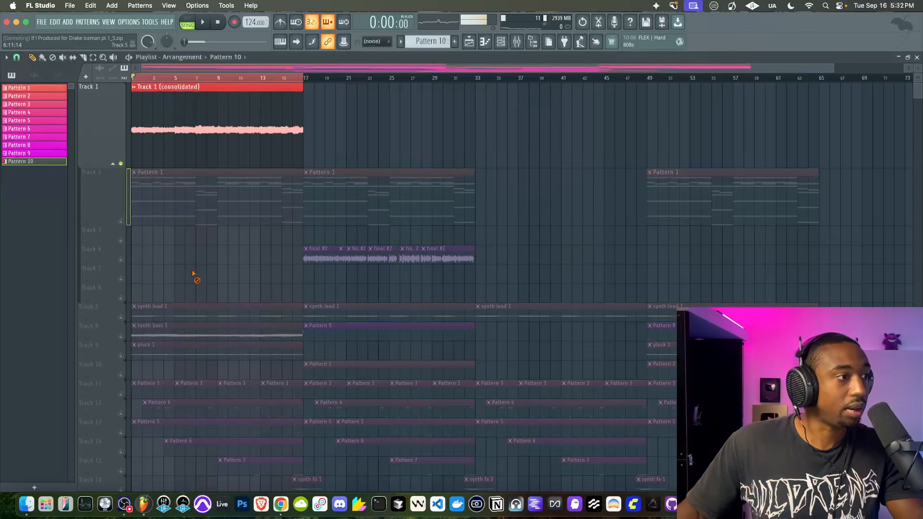
pyautogui.rightClick(190, 148)
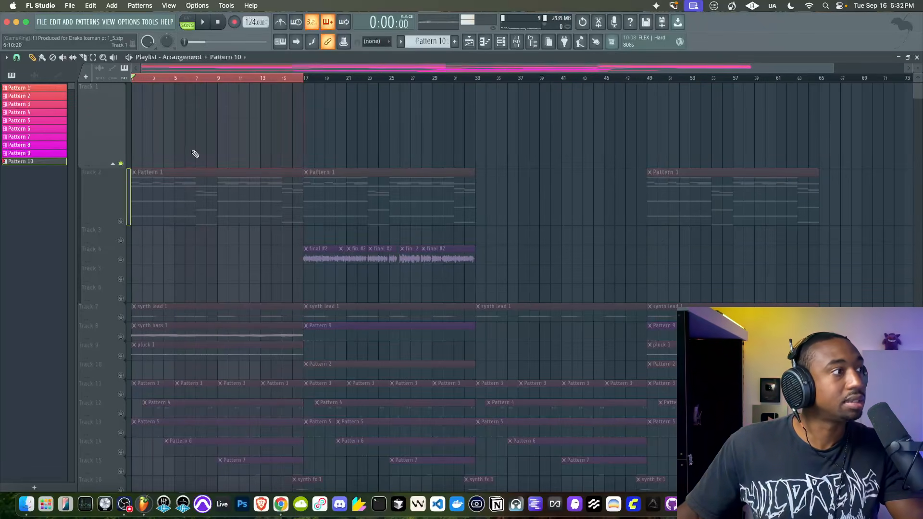
pyautogui.moveTo(29, 162); pyautogui.dragTo(146, 140)
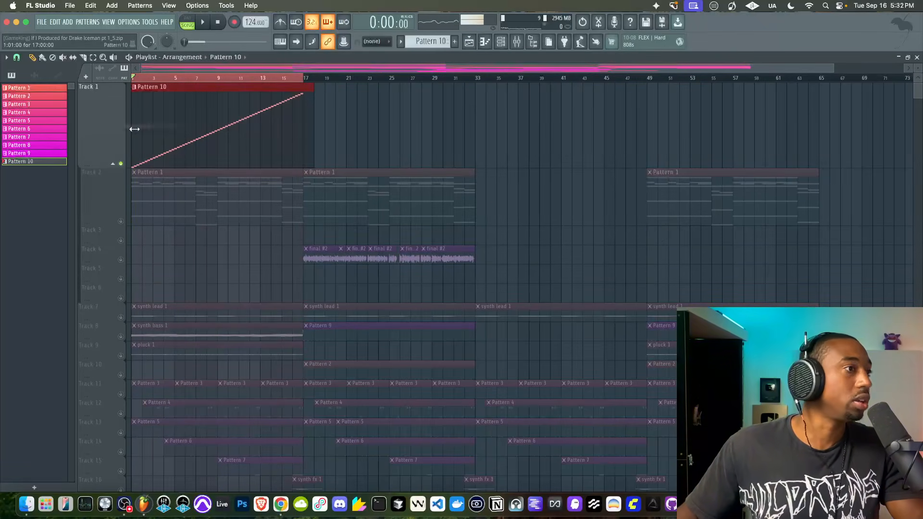
pyautogui.moveTo(312, 130); pyautogui.dragTo(299, 127)
# Step: Play the sliced pattern and raise the slices' fade-out in the Track 1 (consolidated) #2 slicer channel
pyautogui.press('space')
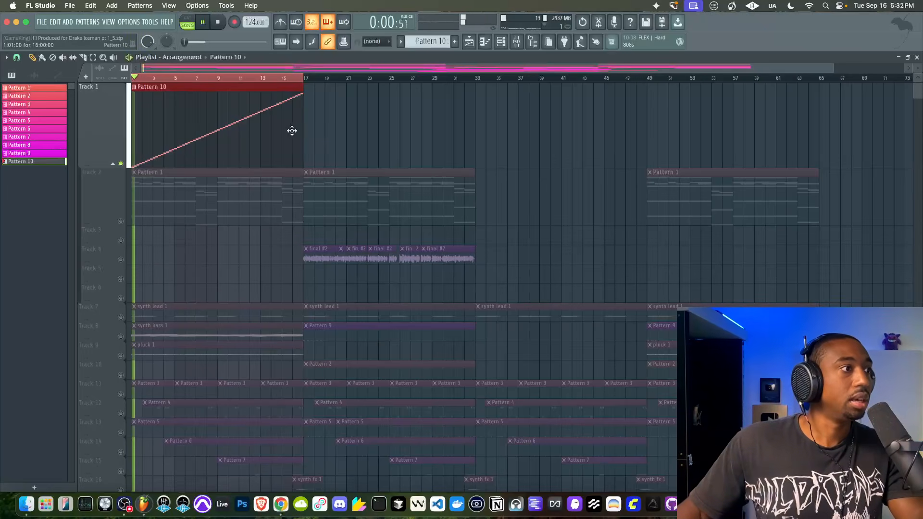
pyautogui.click(502, 43)
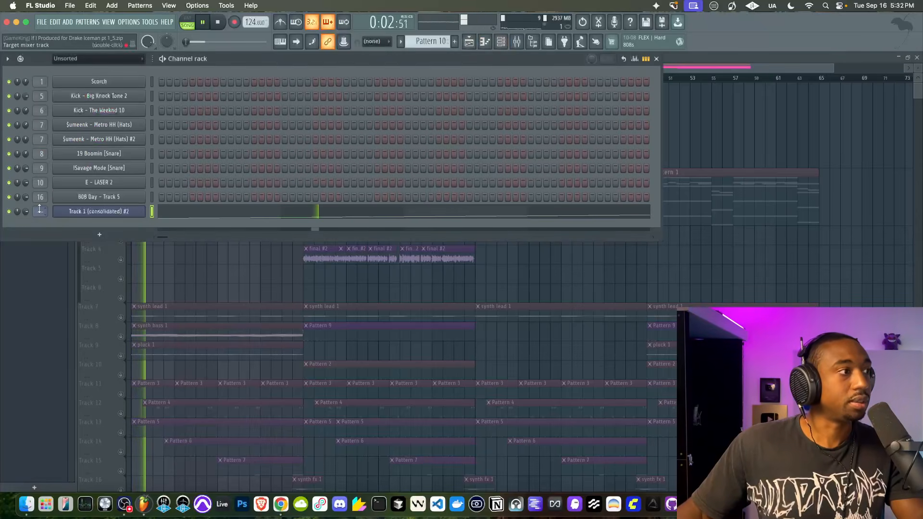
pyautogui.click(91, 212)
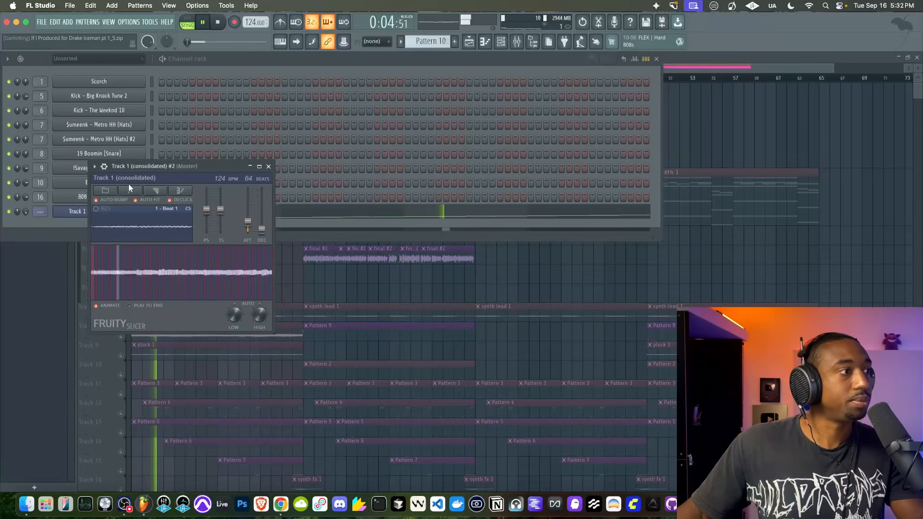
pyautogui.click(148, 188)
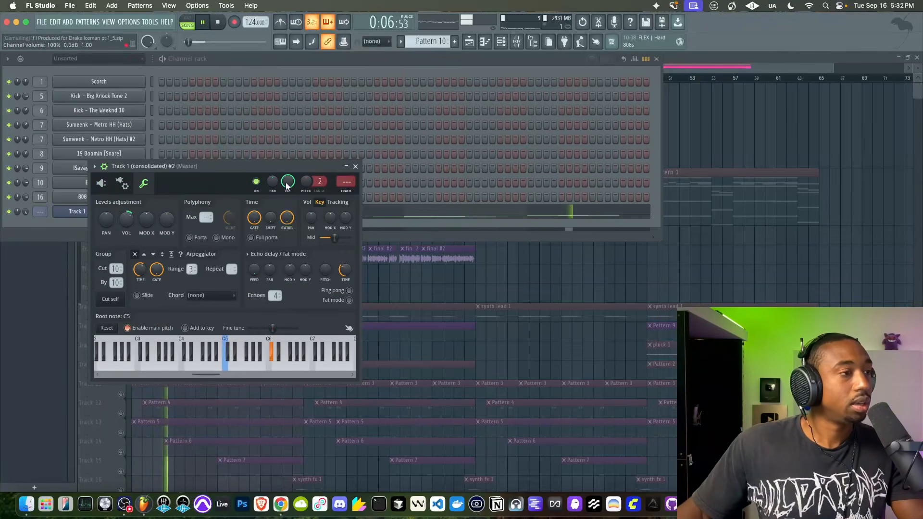
pyautogui.click(101, 183)
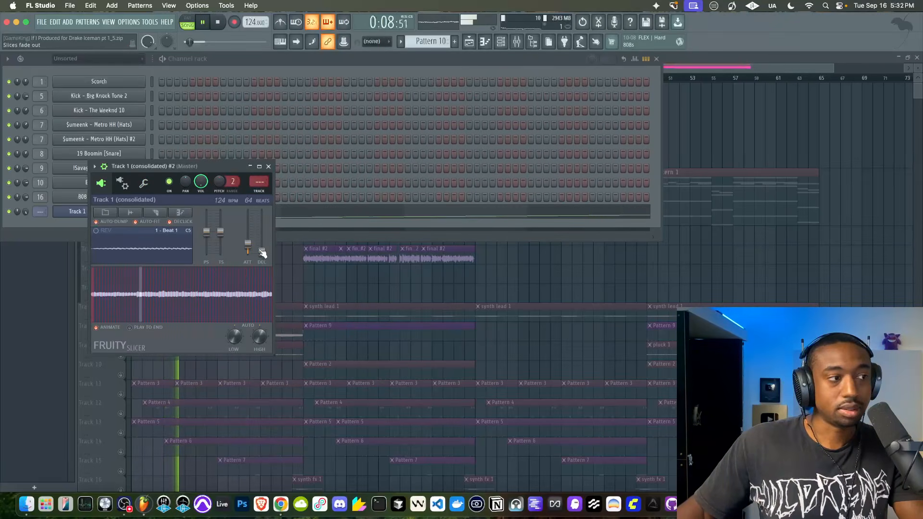
pyautogui.moveTo(260, 250); pyautogui.dragTo(259, 238)
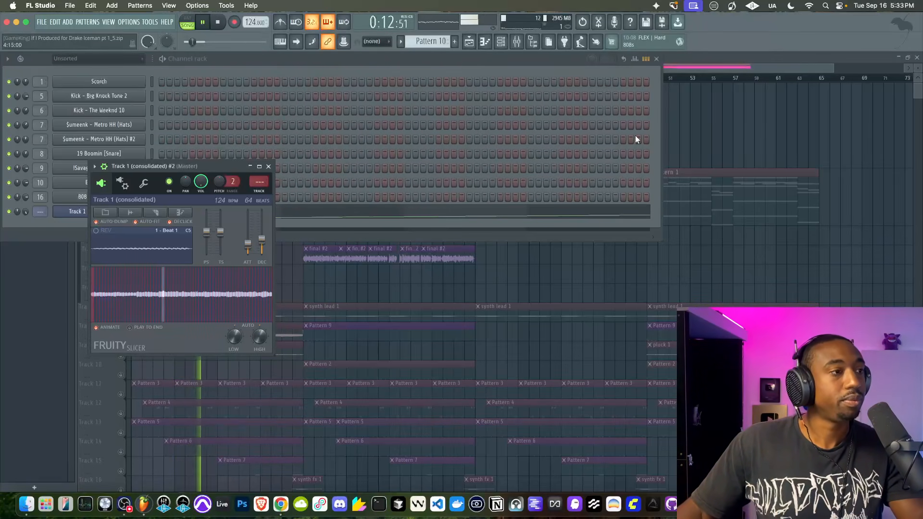
# Step: Stop playback, unsolo Track 1 and play the full arrangement from the start
pyautogui.rightClick(751, 145)
pyautogui.press('space')
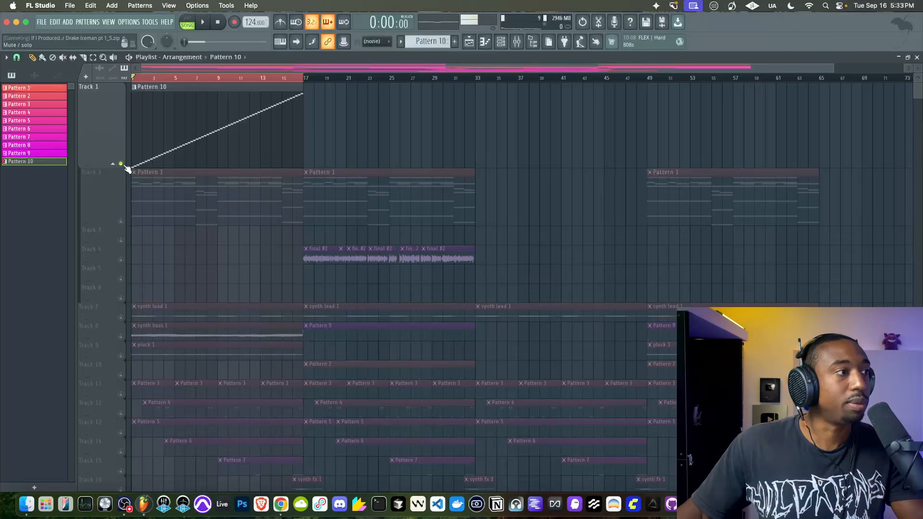
pyautogui.rightClick(121, 164)
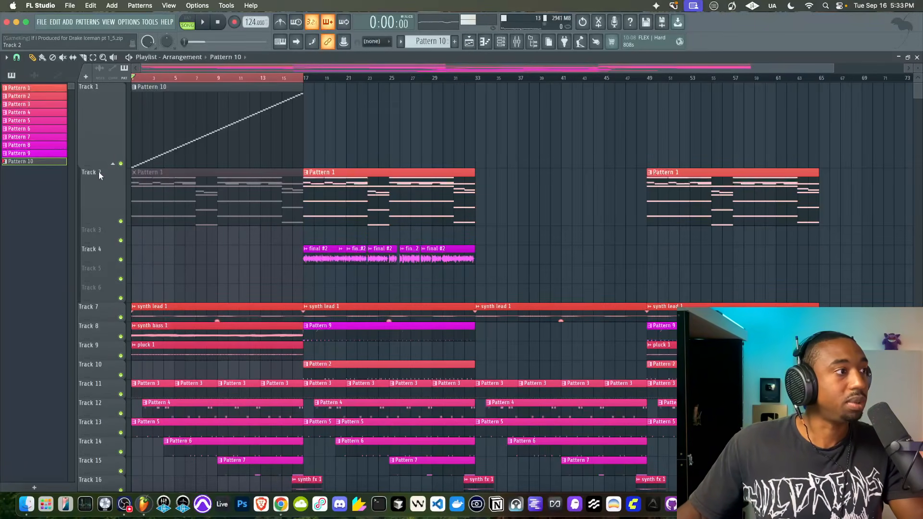
pyautogui.press('space')
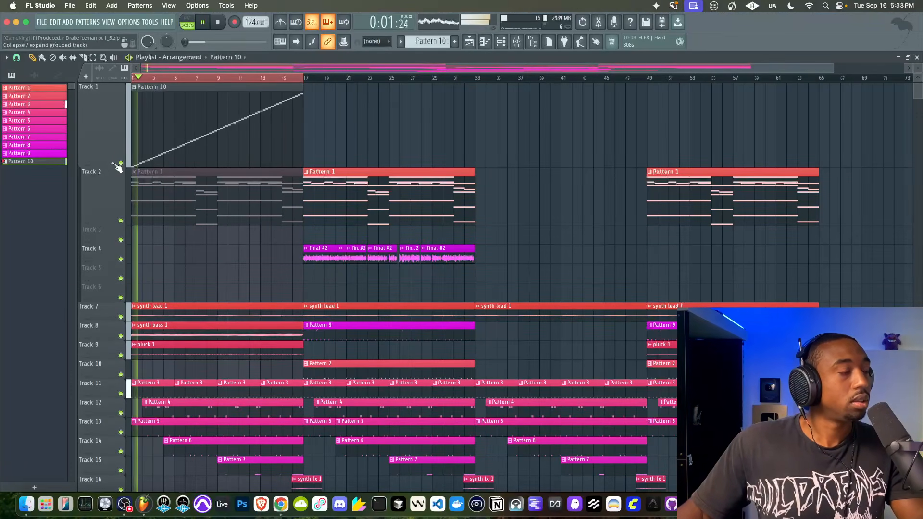
# Step: Stop the arrangement, enlarge Track 9 and audition its pluck 1 clip soloed
pyautogui.scroll(-2, 263, 199)
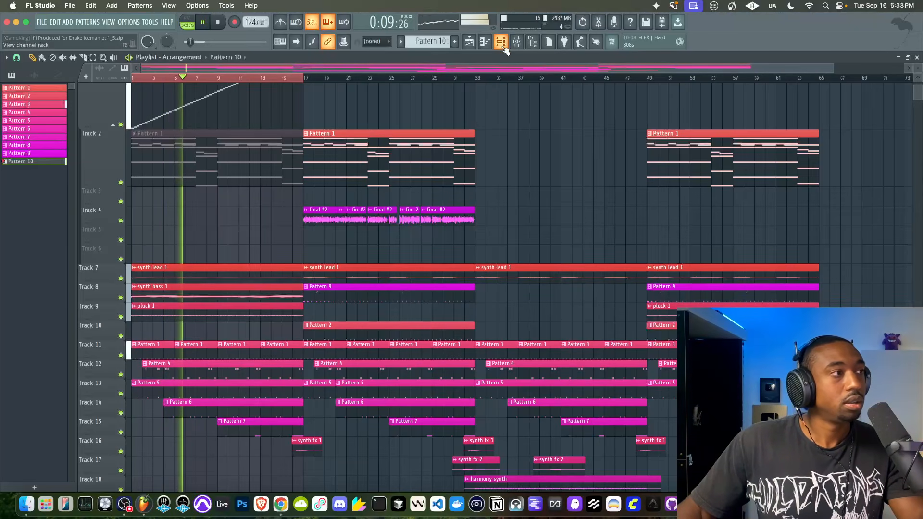
pyautogui.scroll(2, 309, 190)
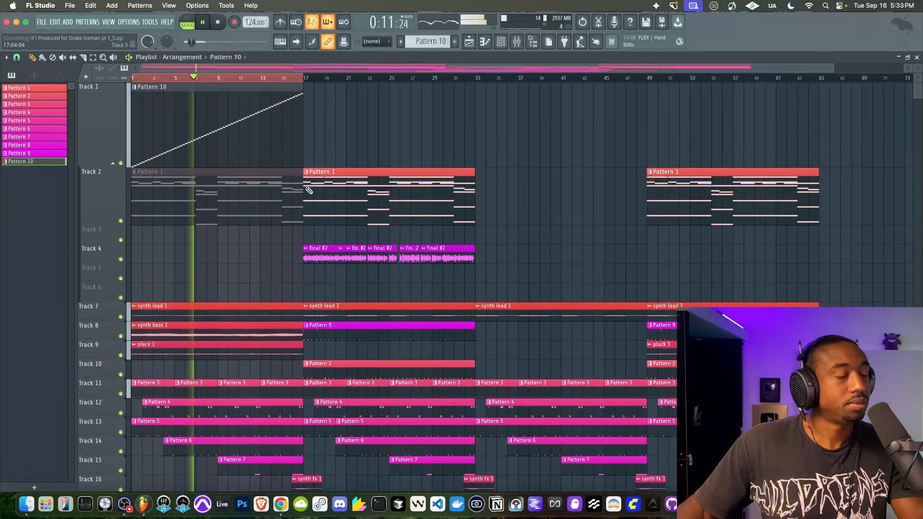
pyautogui.scroll(-3, 309, 191)
pyautogui.press('space')
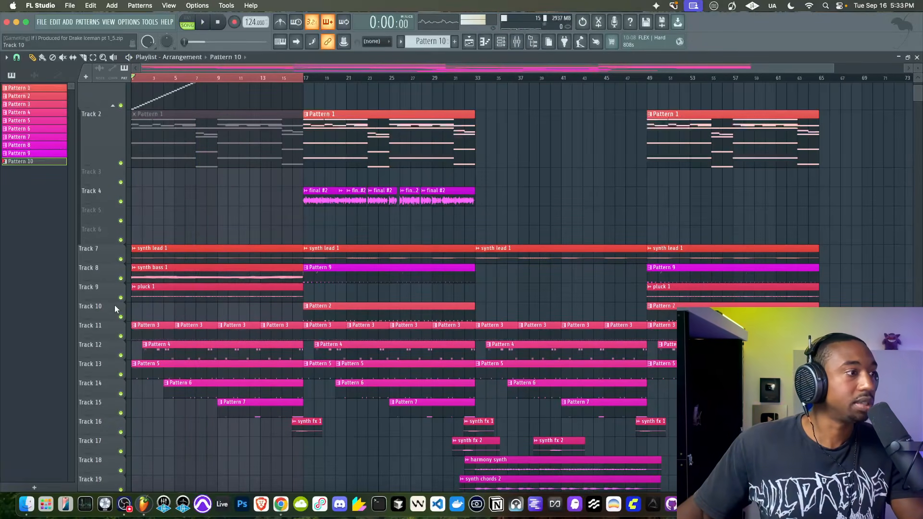
pyautogui.moveTo(109, 306); pyautogui.dragTo(113, 336)
pyautogui.press('space')
pyautogui.keyDown('ctrl'); pyautogui.click(121, 329); pyautogui.keyUp('ctrl')
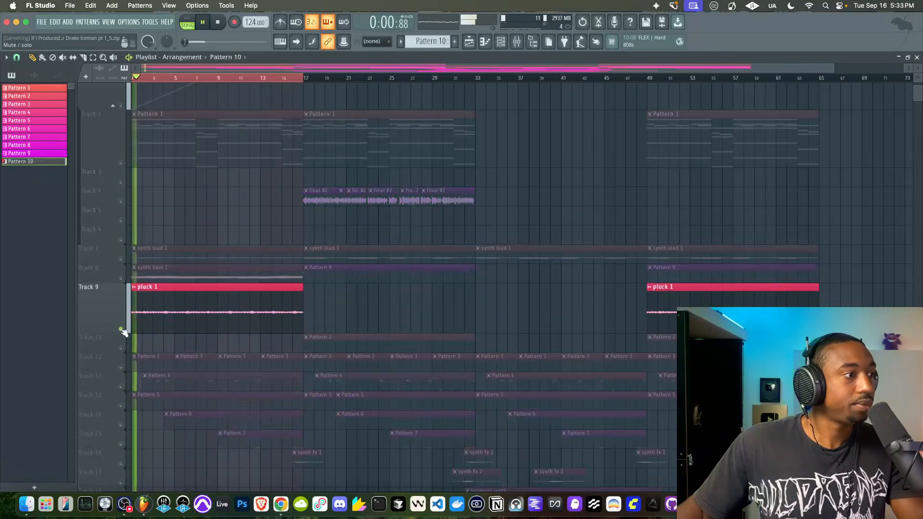
pyautogui.press('space')
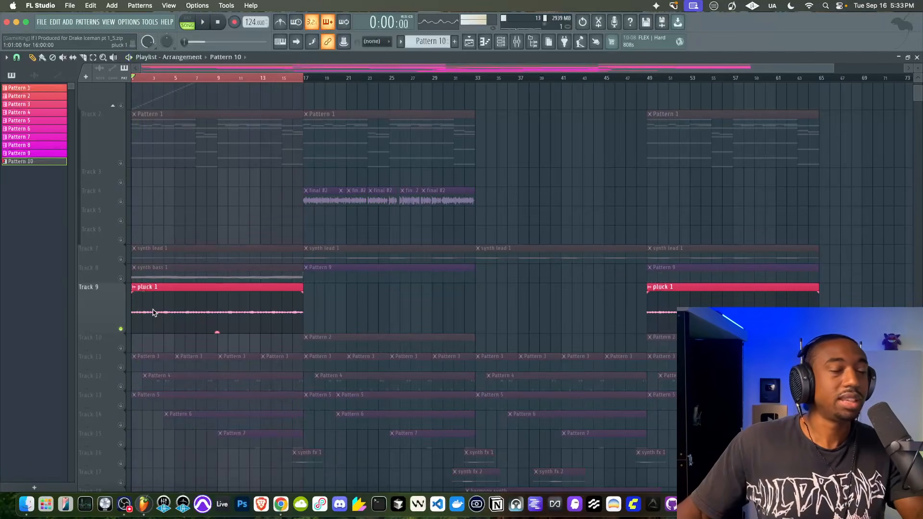
# Step: Open the pluck 1 audio clip's sample in a new Fruity Slicer channel
pyautogui.doubleClick(152, 313)
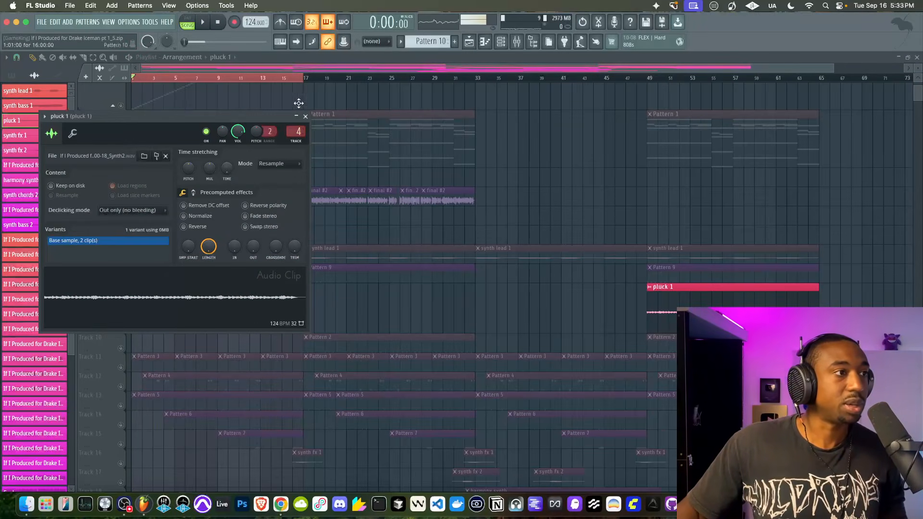
pyautogui.click(306, 116)
pyautogui.doubleClick(174, 314)
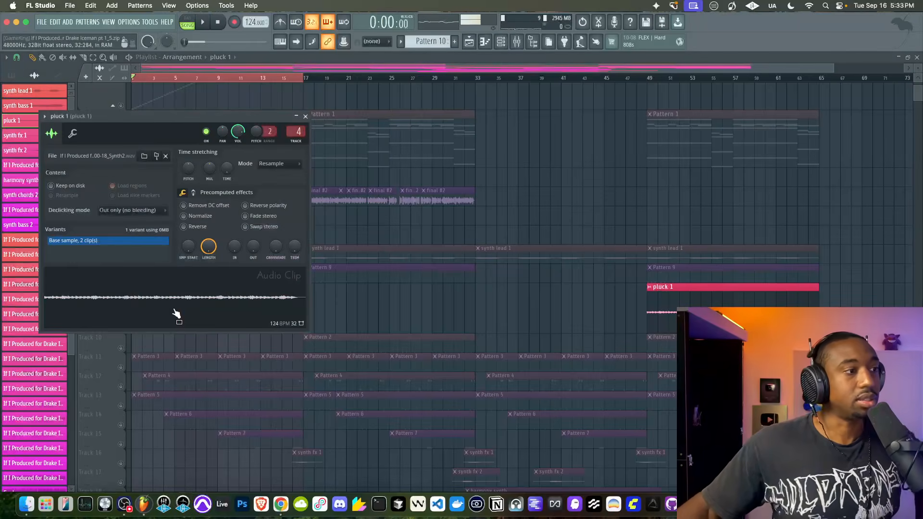
pyautogui.rightClick(174, 312)
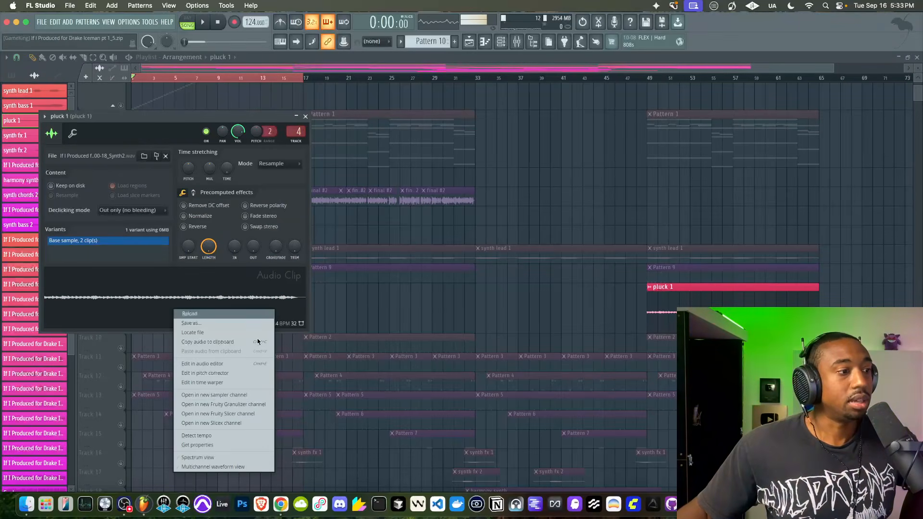
pyautogui.click(226, 415)
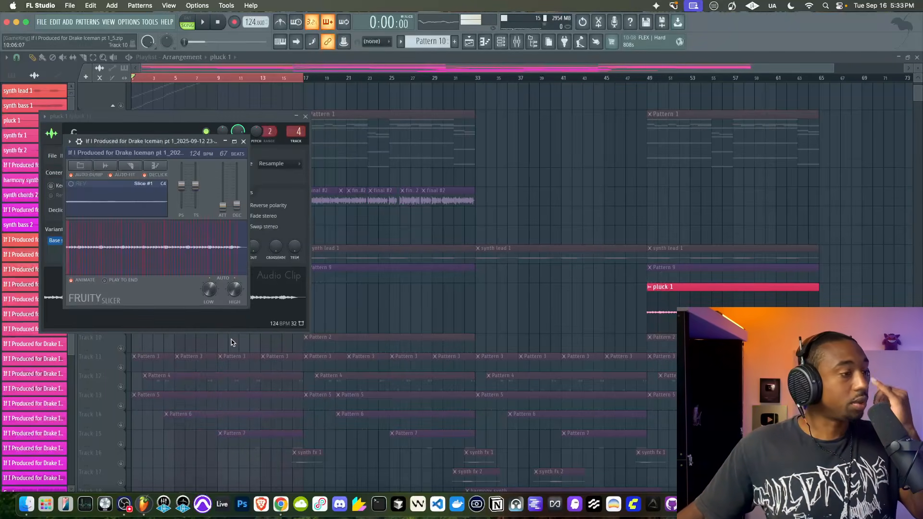
# Step: Slice the pluck sample by beat and set the slices' fade-in to 20 ms in Fruity Slicer
pyautogui.click(138, 171)
pyautogui.click(139, 264)
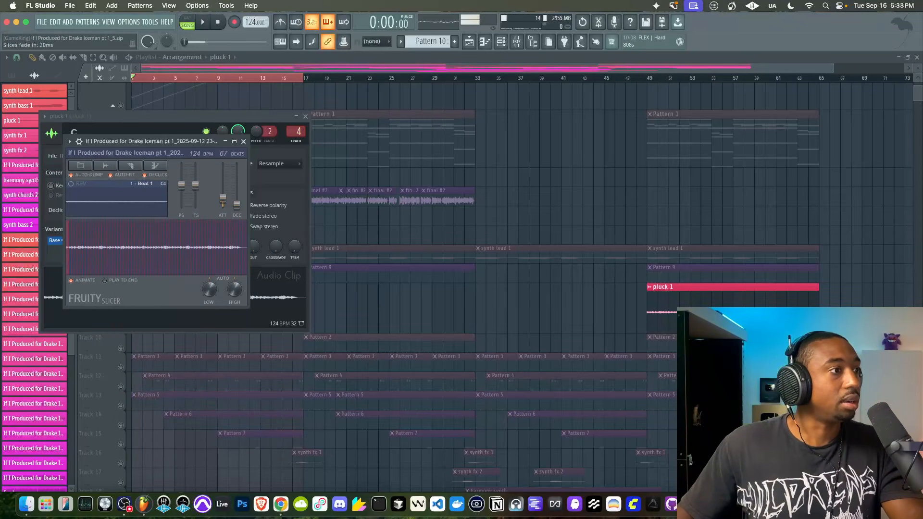
pyautogui.press('space')
pyautogui.press('space')
pyautogui.rightClick(537, 148)
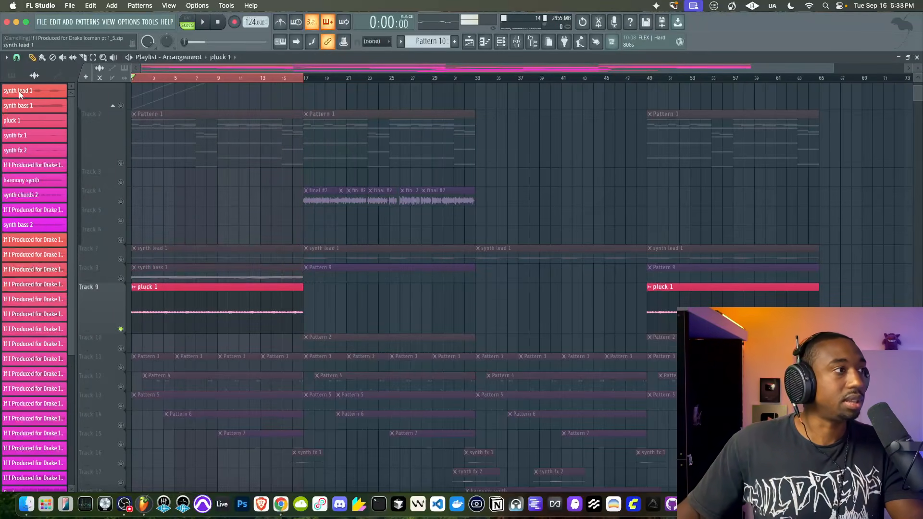
# Step: Cut the pluck slicer channel's notes out of Pattern 10 and paste them into the same channel in a new Pattern 11
pyautogui.click(13, 76)
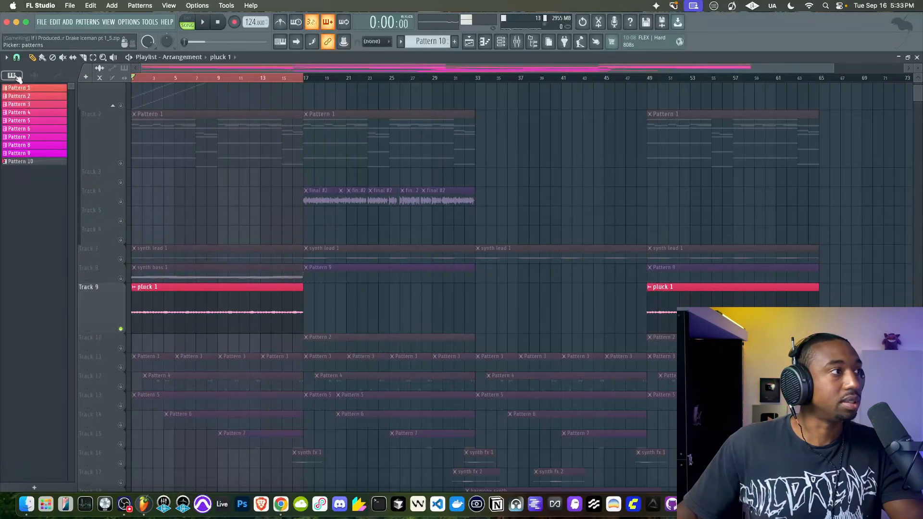
pyautogui.click(495, 44)
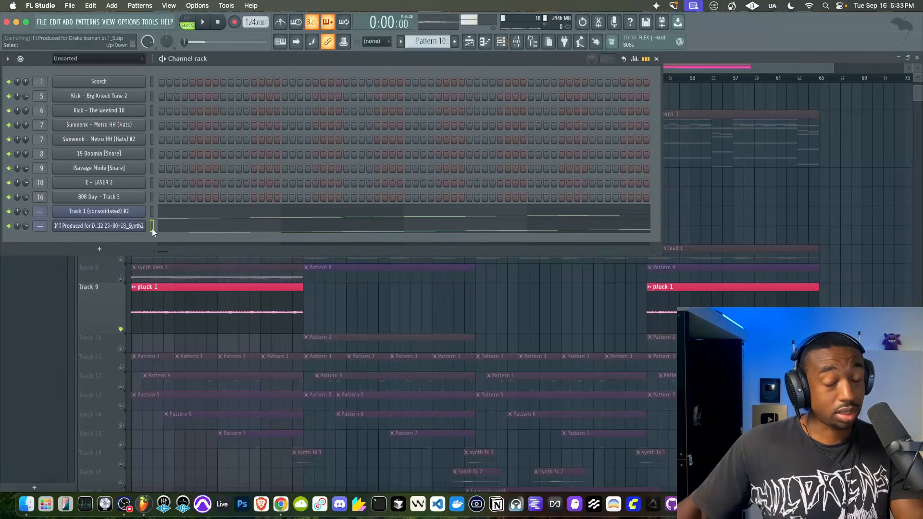
pyautogui.press('super+x')
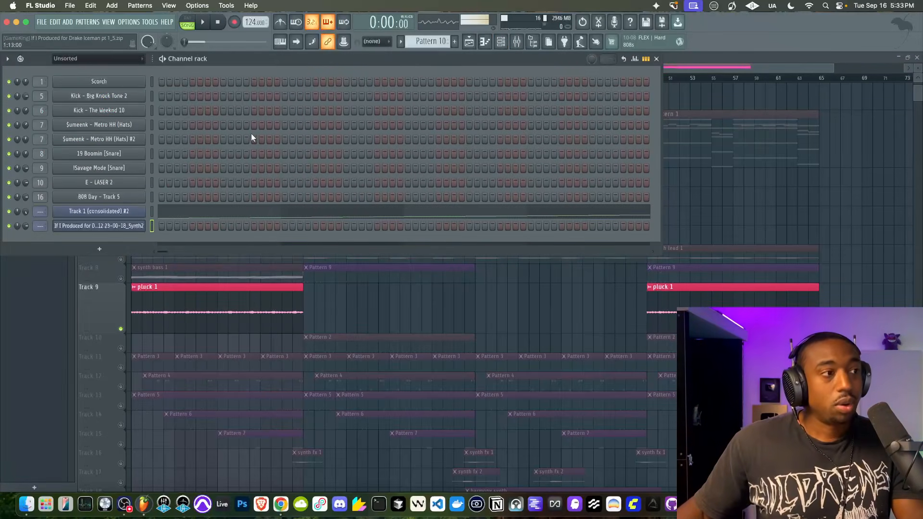
pyautogui.scroll(-1, 414, 43)
pyautogui.press('super+v')
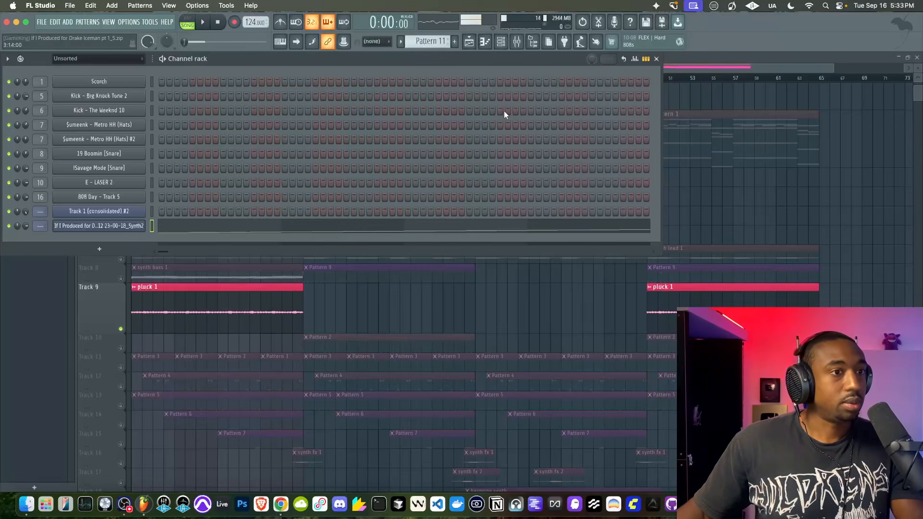
# Step: Place Pattern 11 on unmuted Track 10 from bar 1 to bar 17, and play it with the first pluck 1 clip muted
pyautogui.press('F6')
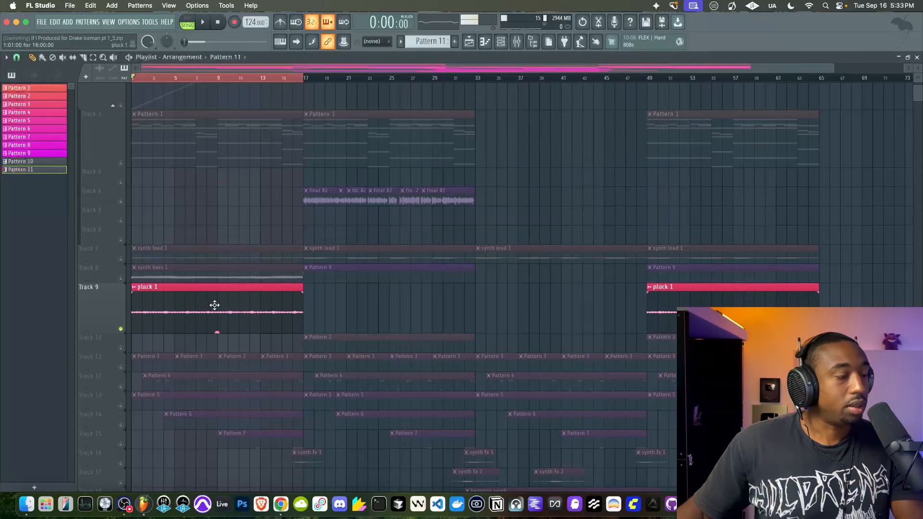
pyautogui.click(122, 349)
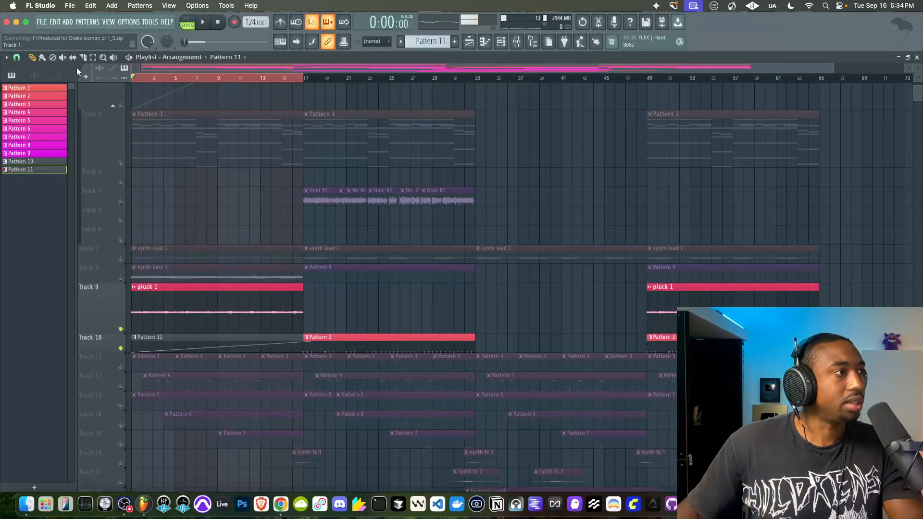
pyautogui.click(193, 296)
pyautogui.press('space')
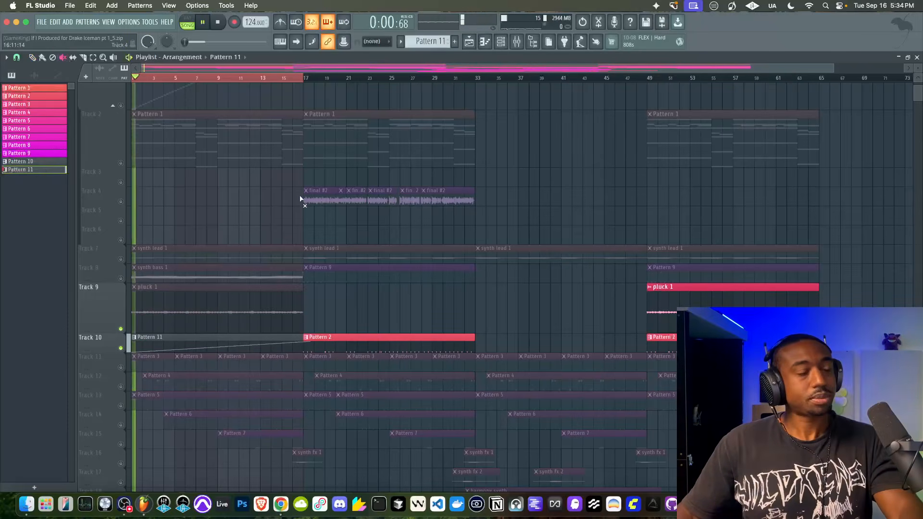
# Step: Raise the slices' fade-out in the pluck slicer channel, check its miscellaneous channel settings and stop playback
pyautogui.click(500, 43)
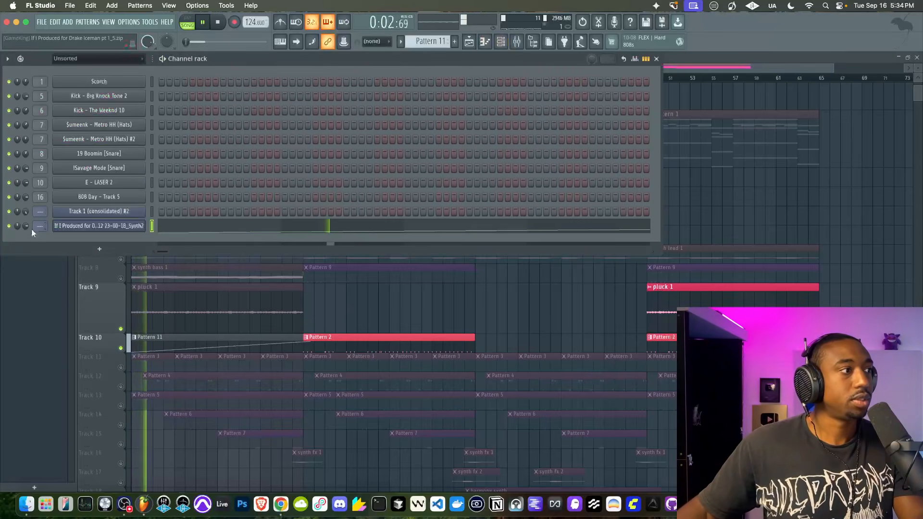
pyautogui.click(72, 226)
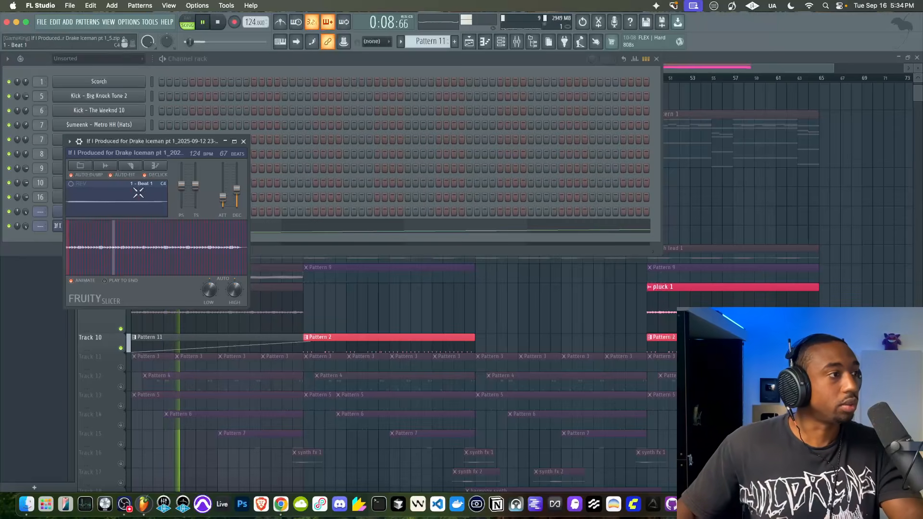
pyautogui.click(79, 142)
pyautogui.click(119, 159)
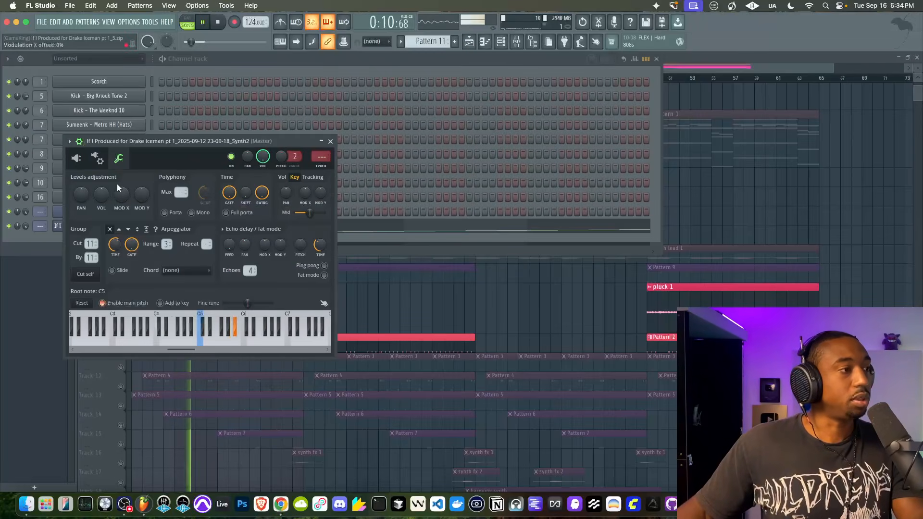
pyautogui.click(347, 303)
pyautogui.press('space')
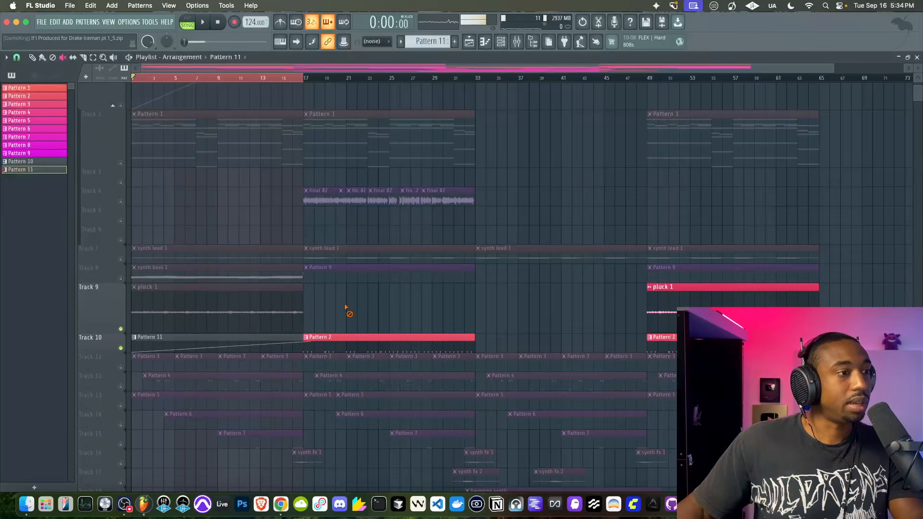
# Step: Unsolo the tracks and play the first section with the original Pattern 1 and pluck 1 clips active and Patterns 10 and 11 muted
pyautogui.rightClick(120, 329)
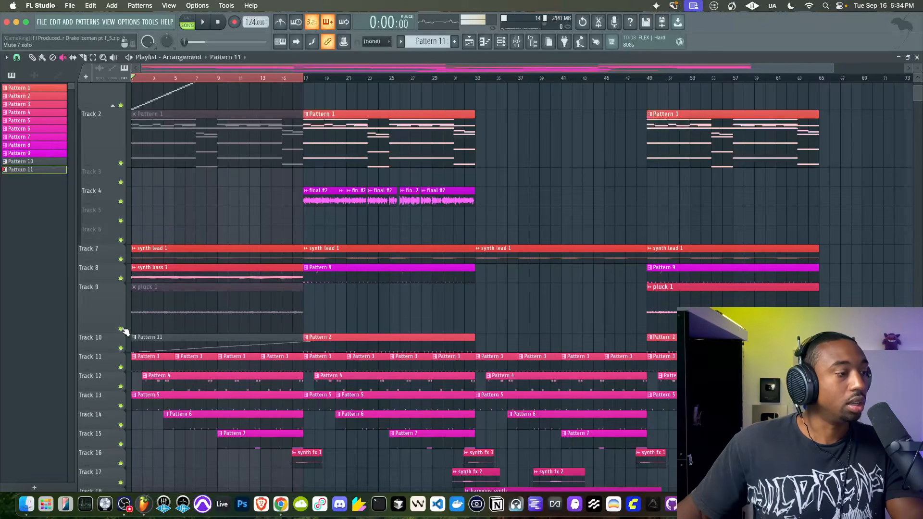
pyautogui.click(169, 125)
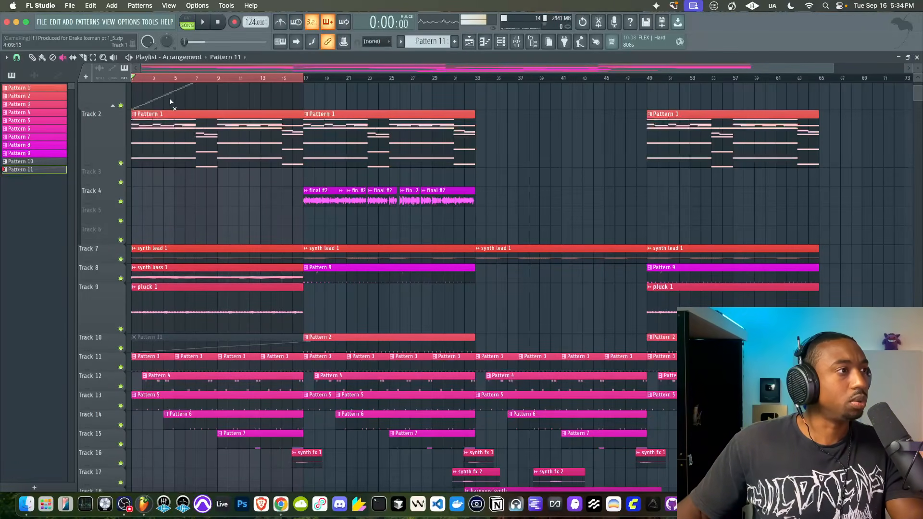
pyautogui.press('space')
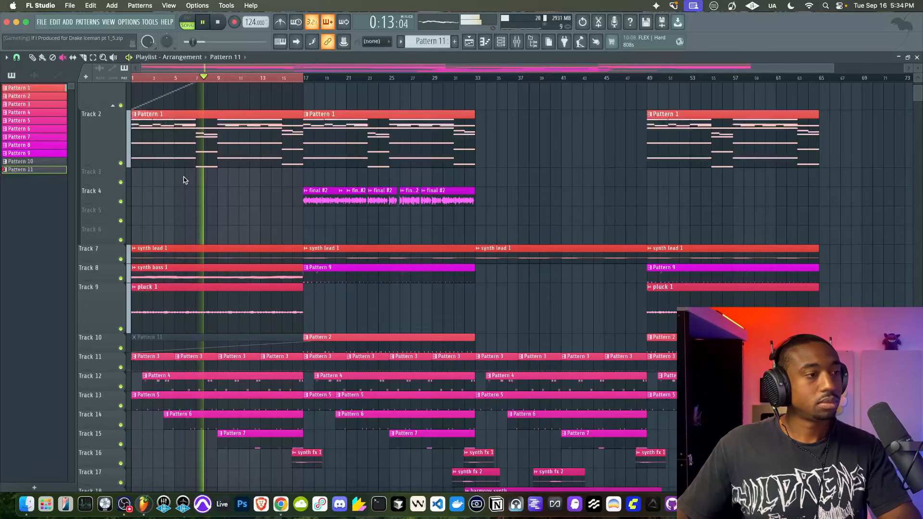
pyautogui.press('space')
# Step: Mute the first Pattern 1 and pluck 1 clips, reactivate Patterns 10 and 11, and play the sliced version for comparison
pyautogui.click(201, 156)
pyautogui.click(172, 313)
pyautogui.click(172, 339)
pyautogui.press('space')
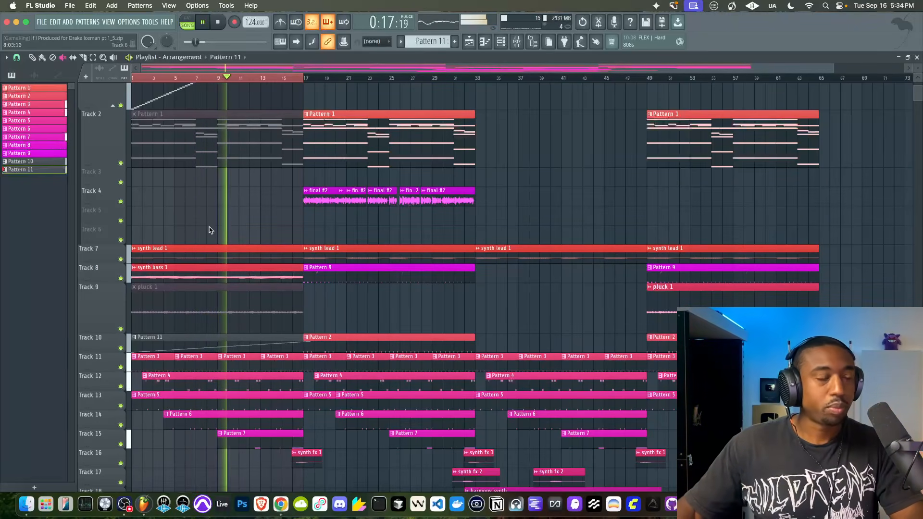
pyautogui.press('space')
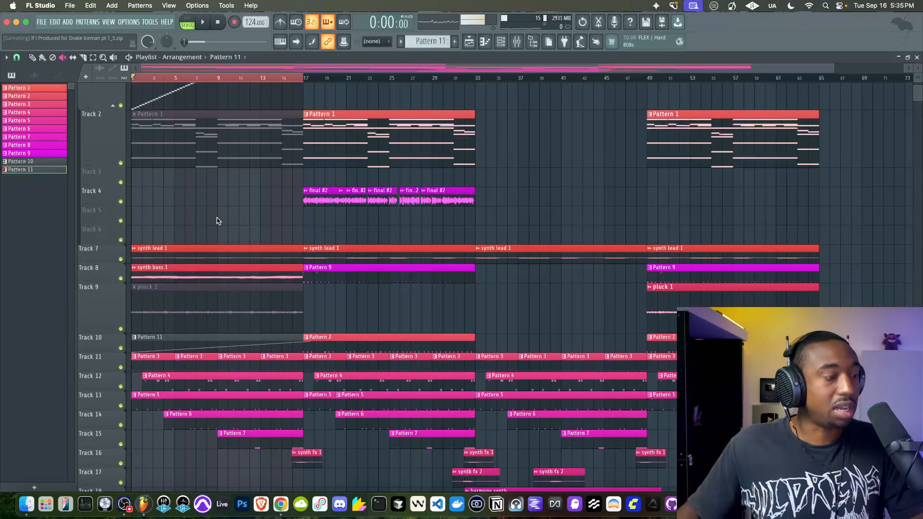
# Step: Solo Track 10 and open Pattern 11's pluck slices in the piano roll
pyautogui.scroll(3, 263, 154)
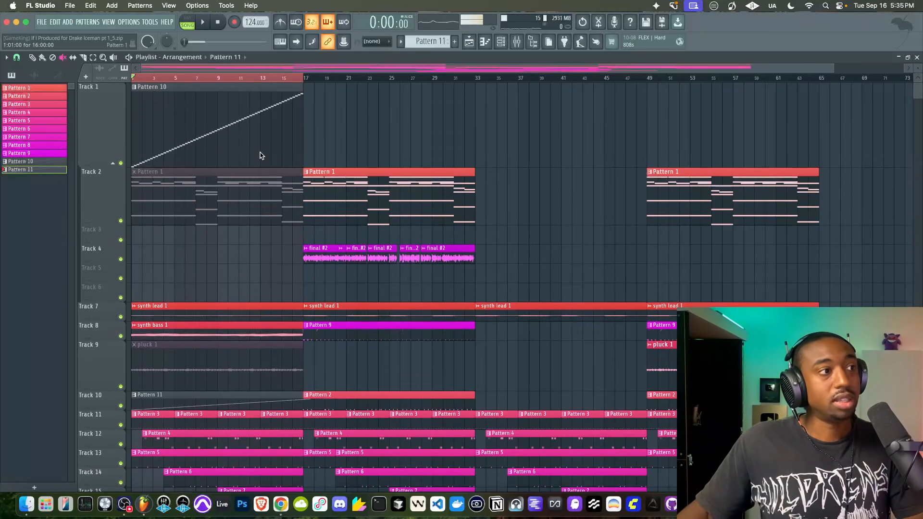
pyautogui.scroll(-4, 157, 292)
pyautogui.rightClick(122, 330)
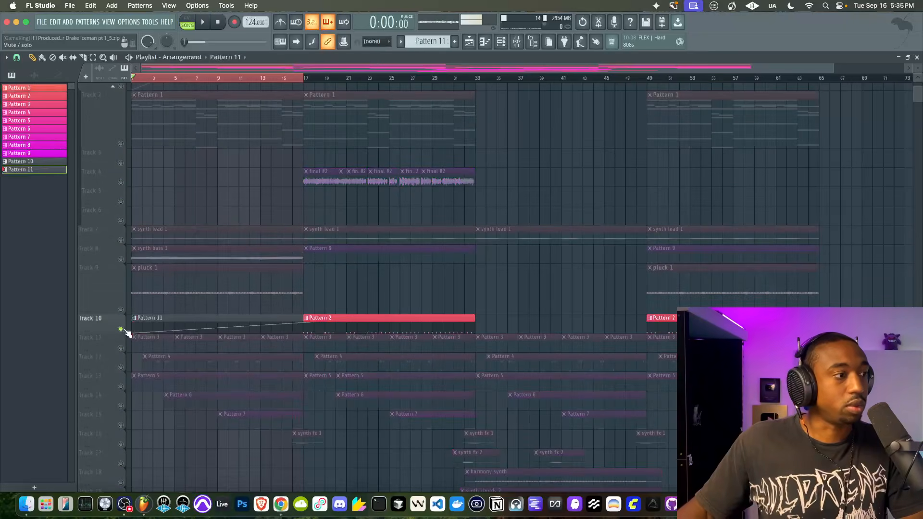
pyautogui.doubleClick(154, 331)
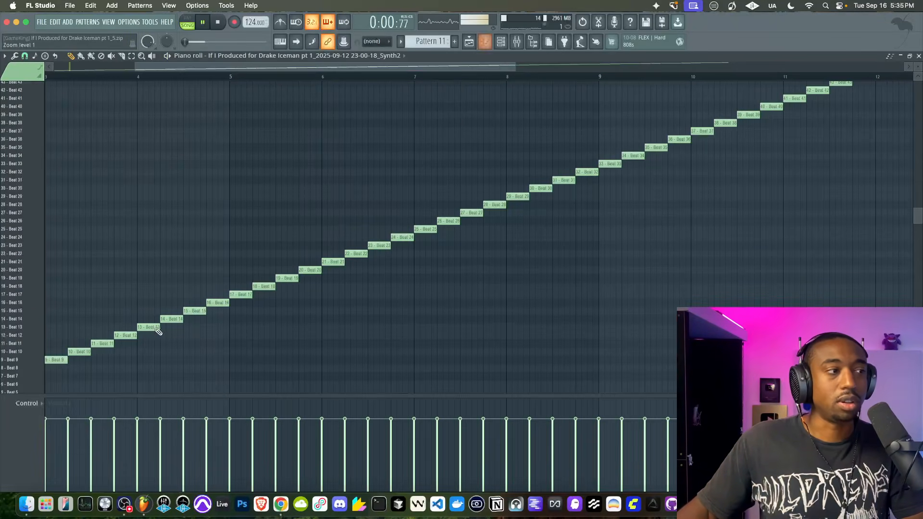
# Step: Stop playback and route the pluck slicer channel to free mixer track 18
pyautogui.click(509, 44)
pyautogui.press('space')
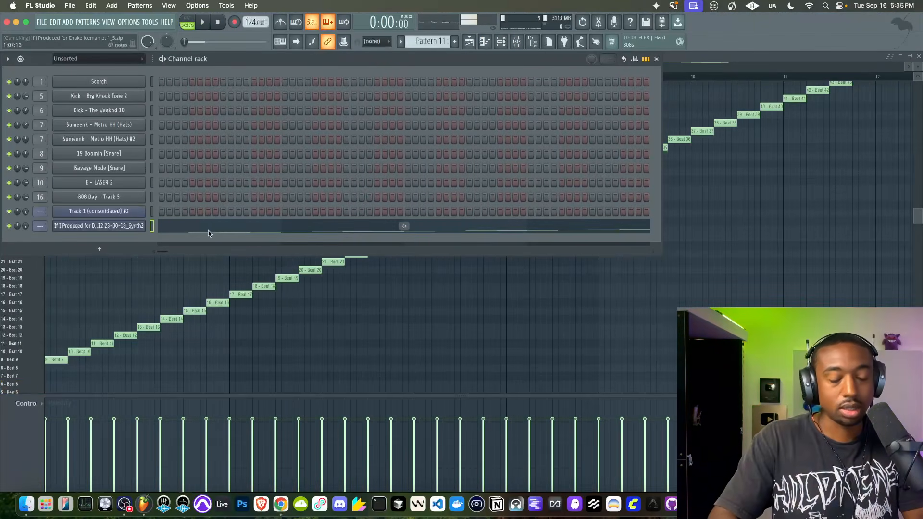
pyautogui.hotkey('ctrl', 'l')
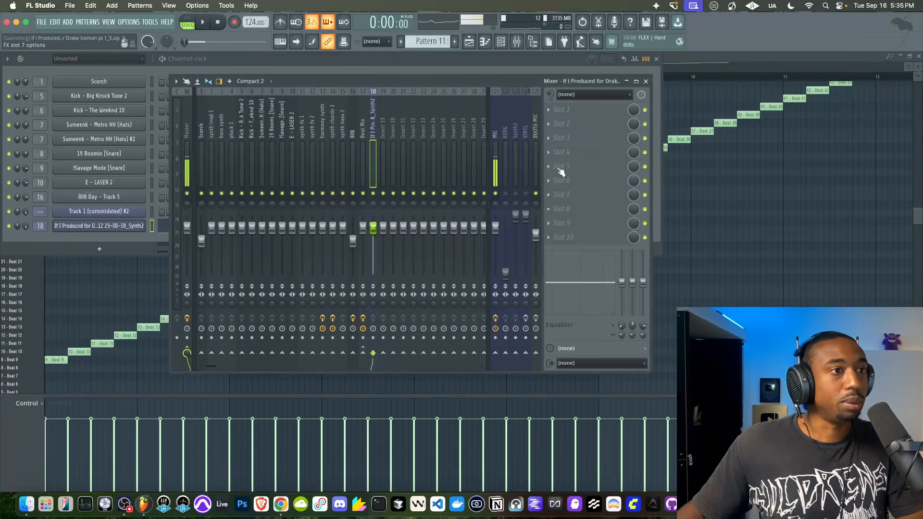
# Step: Add Gross Beat to the first effect slot of mixer track 18 and load its Stutter preset
pyautogui.click(556, 114)
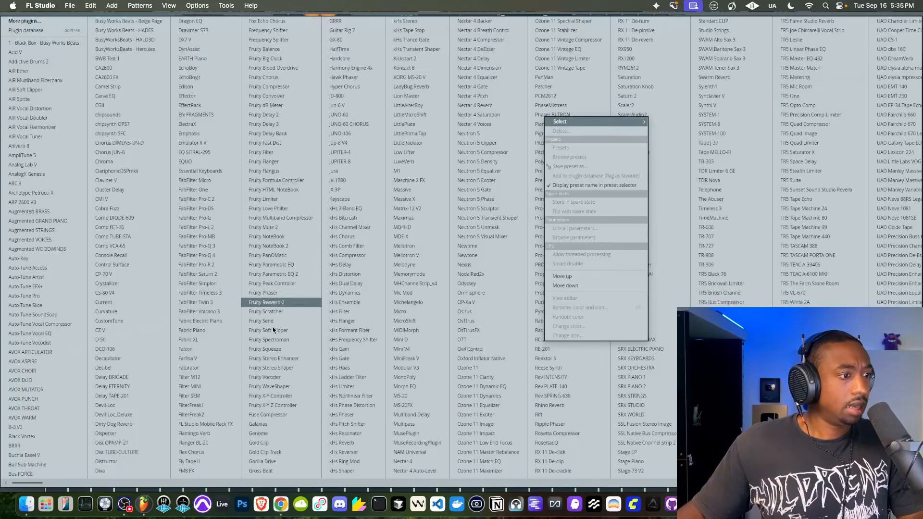
pyautogui.click(272, 471)
pyautogui.click(430, 156)
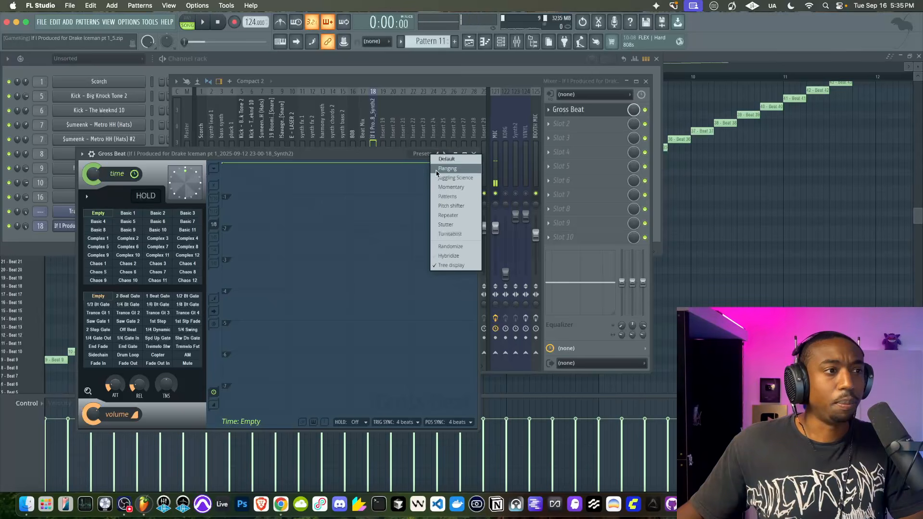
pyautogui.click(447, 225)
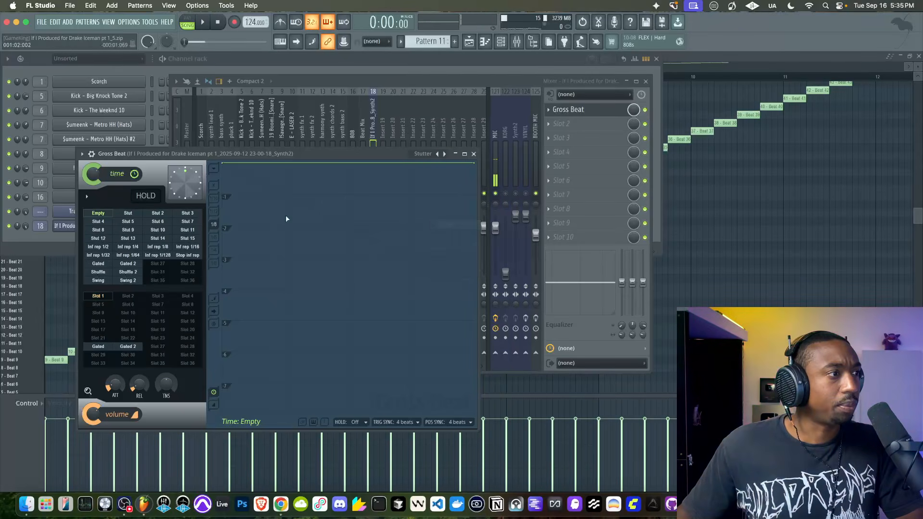
# Step: Set Gross Beat's time slot to Stut 4 and play the pluck slices through it
pyautogui.click(99, 222)
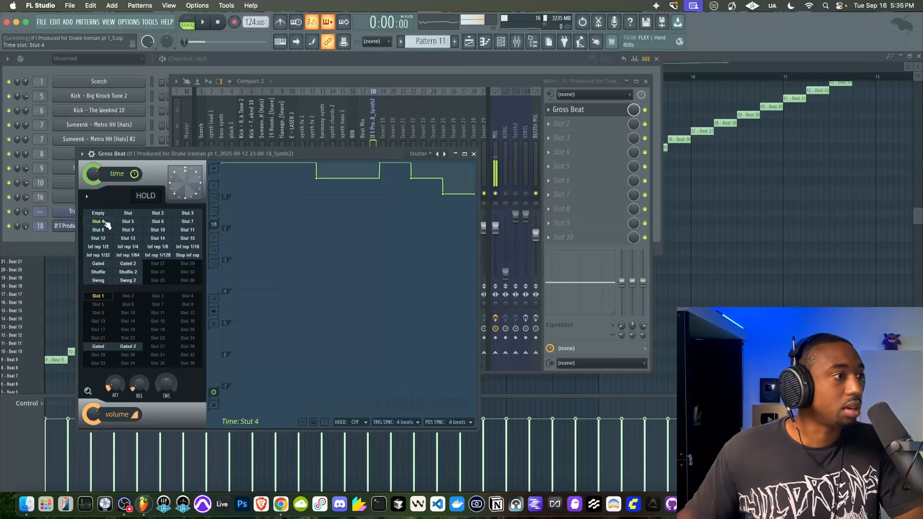
pyautogui.press('space')
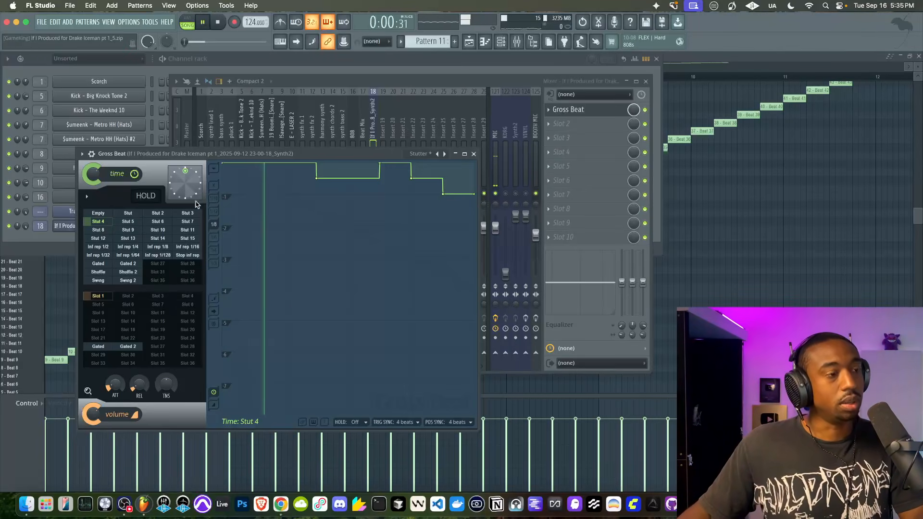
# Step: Return to the playlist, unsolo Track 10 and play the full arrangement with the stuttered pluck
pyautogui.click(469, 42)
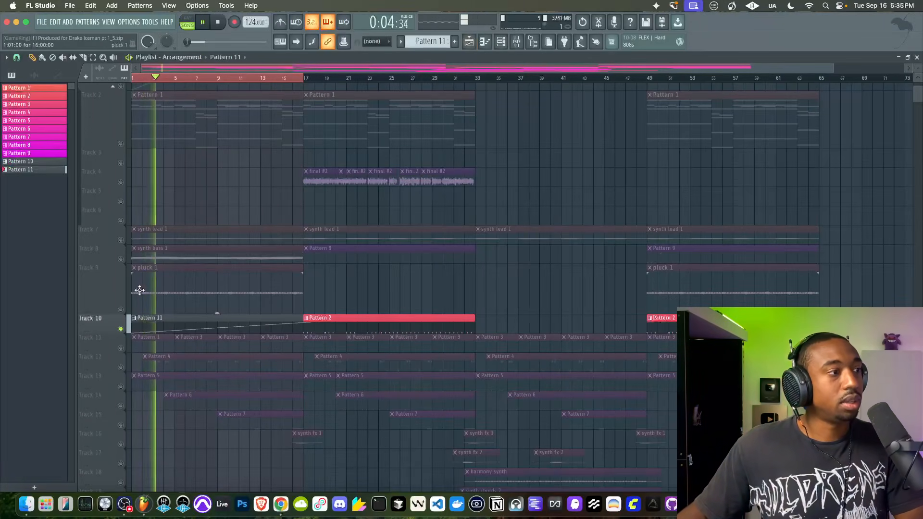
pyautogui.press('space')
pyautogui.keyDown('ctrl'); pyautogui.click(122, 329); pyautogui.keyUp('ctrl')
pyautogui.press('space')
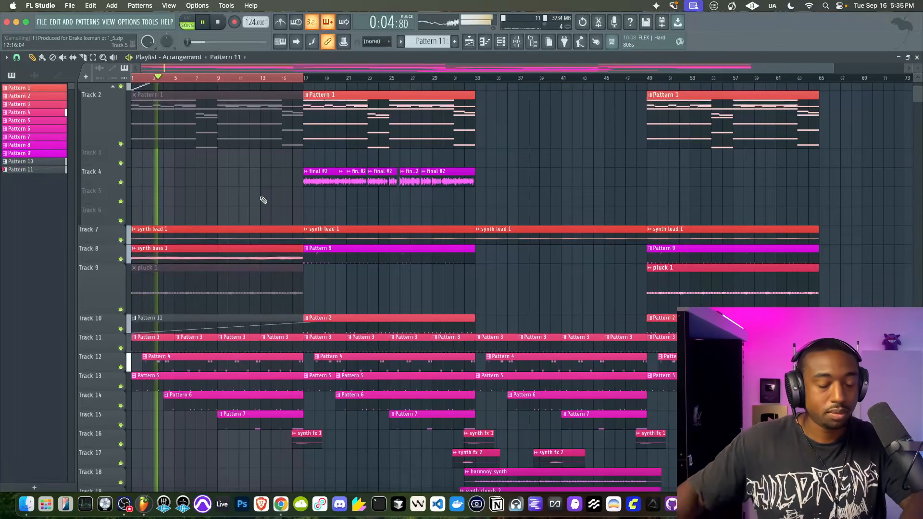
pyautogui.scroll(3, 210, 197)
pyautogui.scroll(1, 210, 197)
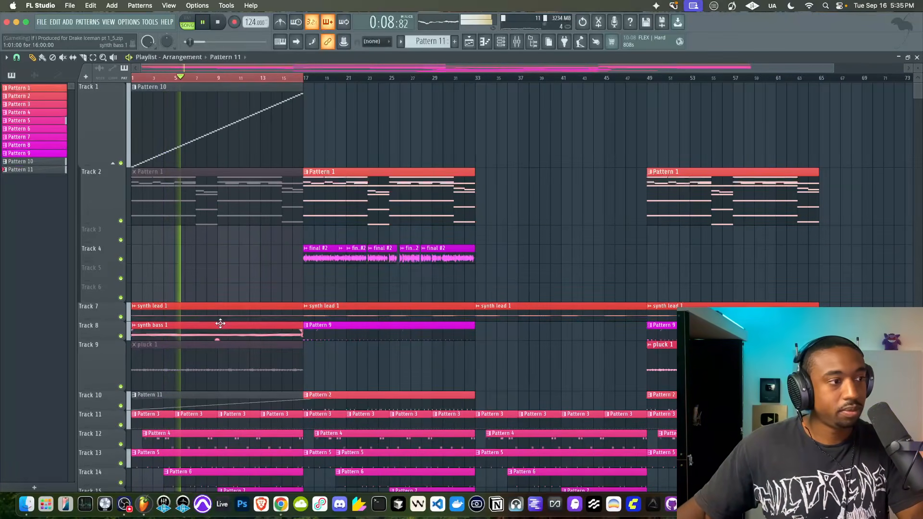
pyautogui.press('space')
# Step: Mute Track 10 and route the synth lead 1 audio clip to mixer track 18
pyautogui.click(121, 406)
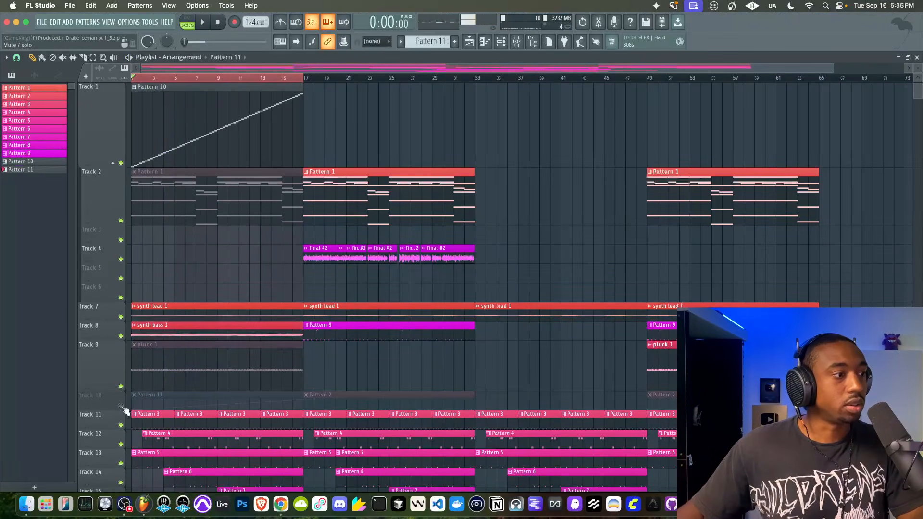
pyautogui.doubleClick(215, 305)
pyautogui.click(531, 42)
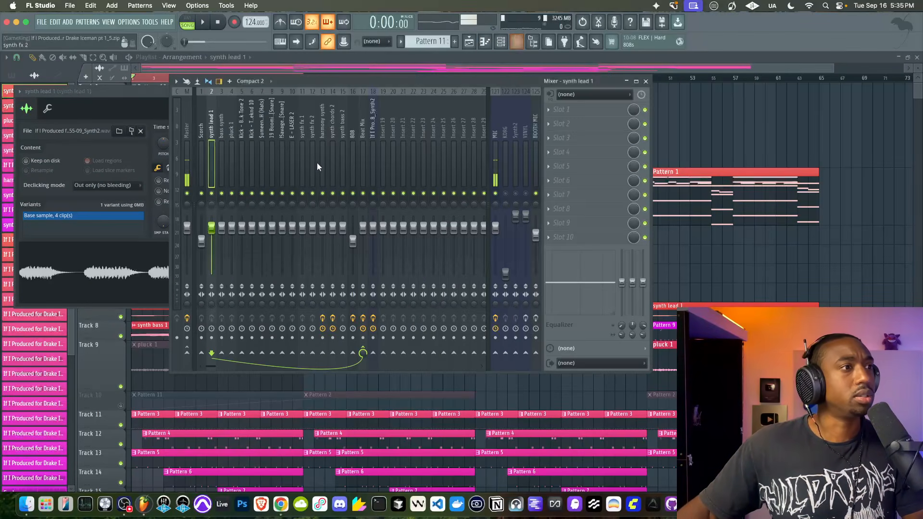
pyautogui.click(369, 151)
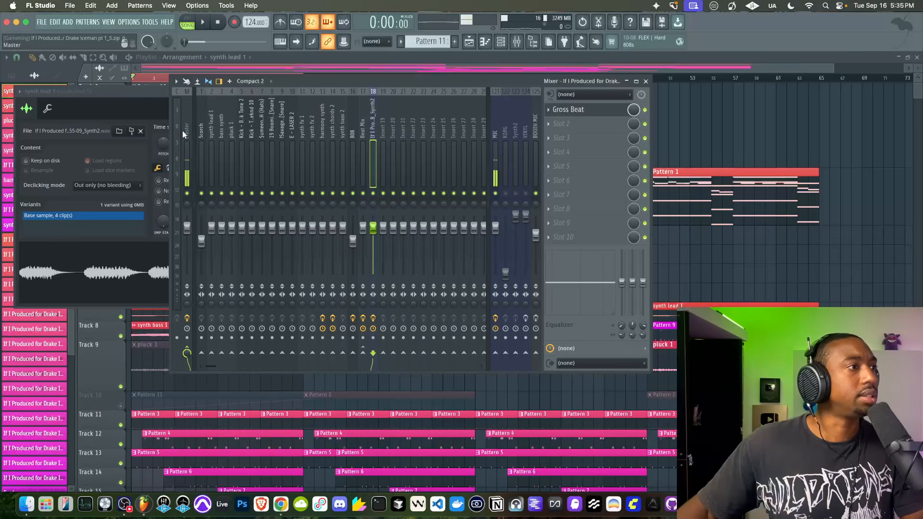
pyautogui.click(153, 109)
pyautogui.moveTo(274, 106)
pyautogui.mouseDown()
pyautogui.moveTo(274, 115)
pyautogui.moveTo(272, 106)
pyautogui.mouseUp()
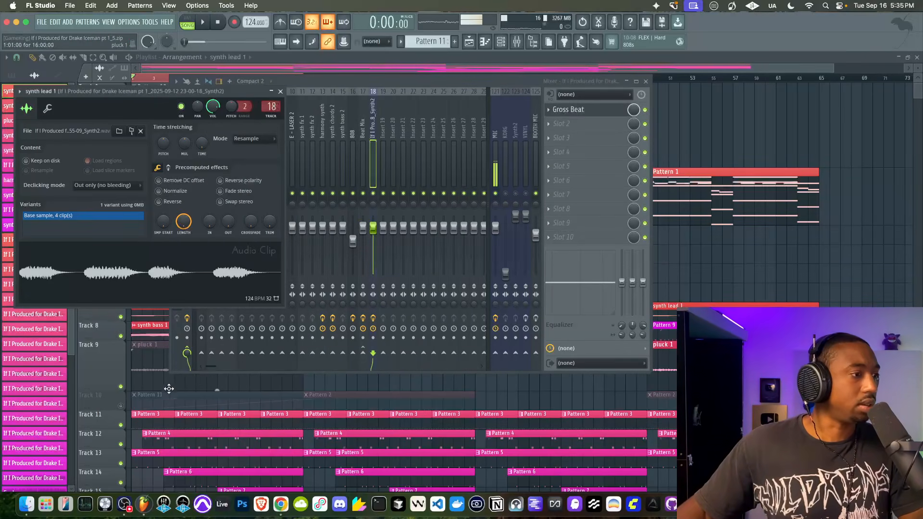
# Step: Play synth lead 1 with Track 7 soloed and open the Gross Beat on mixer track 18
pyautogui.doubleClick(161, 400)
pyautogui.click(501, 41)
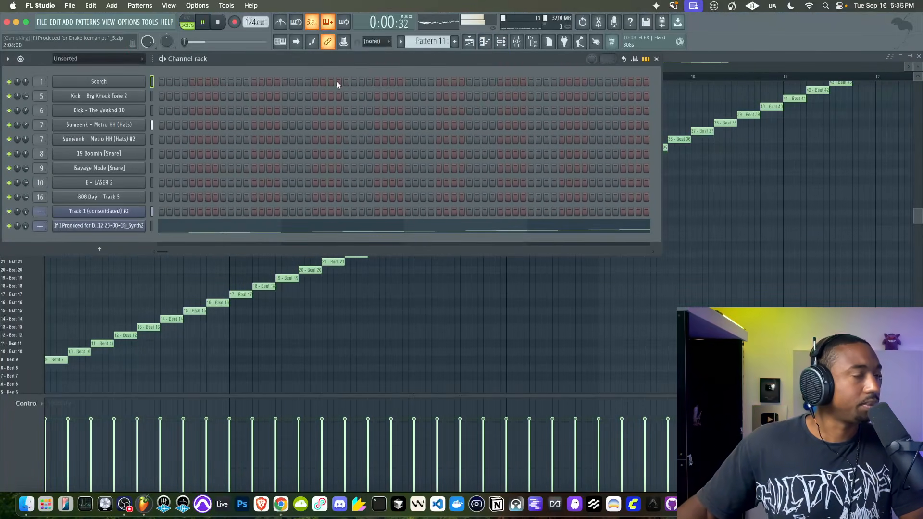
pyautogui.click(471, 41)
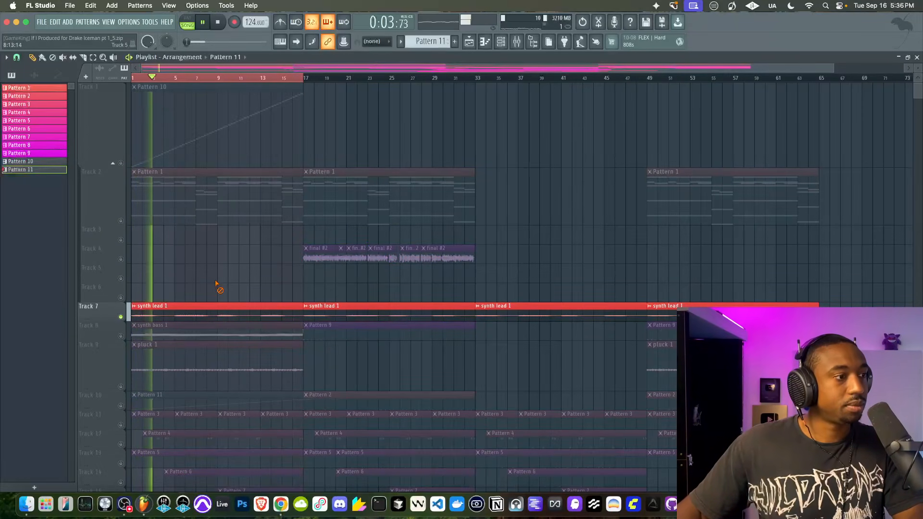
pyautogui.click(522, 45)
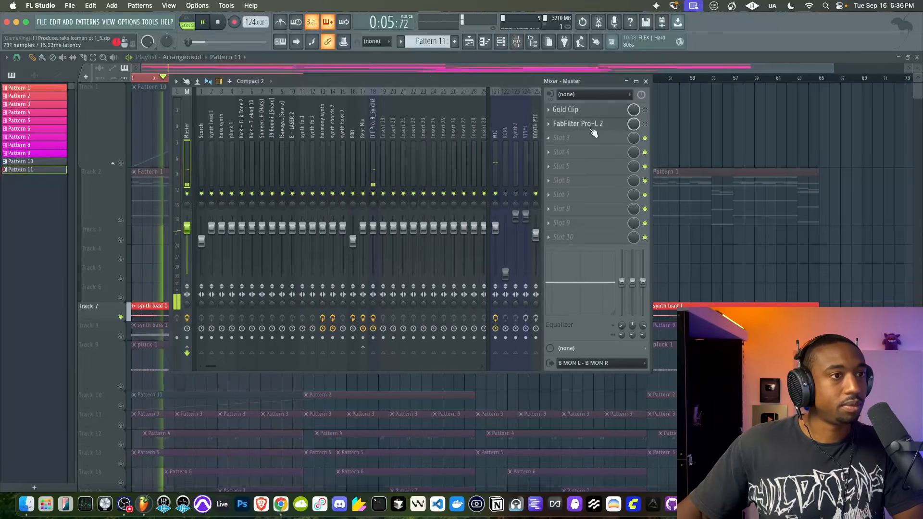
pyautogui.click(374, 158)
pyautogui.click(601, 111)
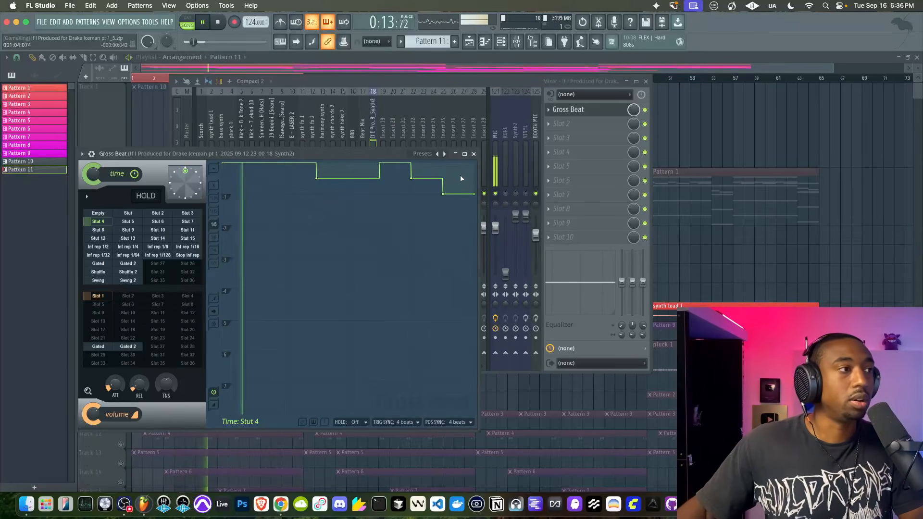
# Step: Unsolo the playlist tracks and play the full arrangement with the stuttered synth lead
pyautogui.rightClick(161, 144)
pyautogui.press('super+z')
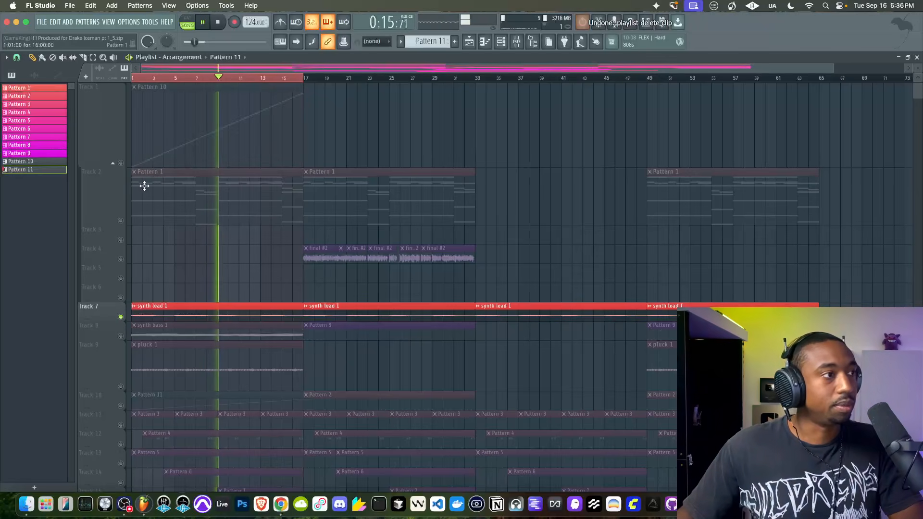
pyautogui.press('space')
pyautogui.rightClick(120, 164)
pyautogui.rightClick(121, 164)
pyautogui.press('space')
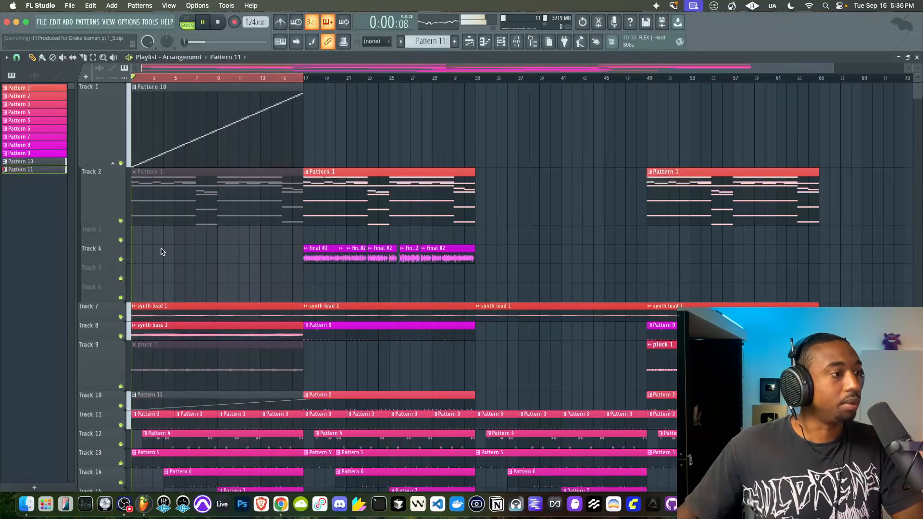
pyautogui.press('space')
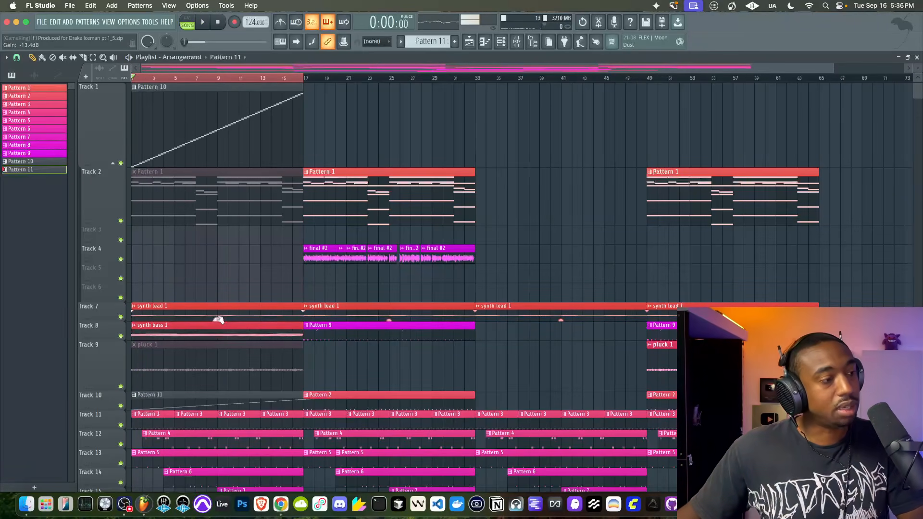
# Step: Delete the Pattern 11 clip from Track 10 while the arrangement plays
pyautogui.press('space')
pyautogui.rightClick(160, 401)
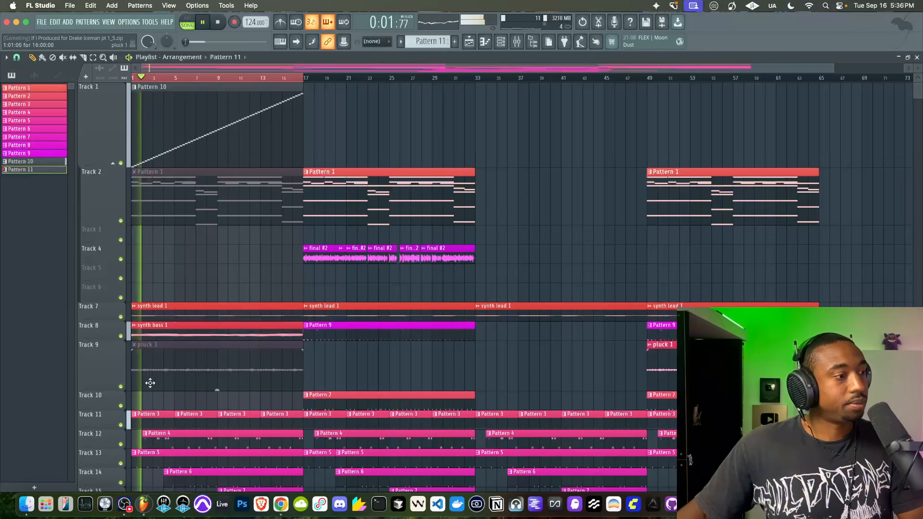
pyautogui.click(215, 321)
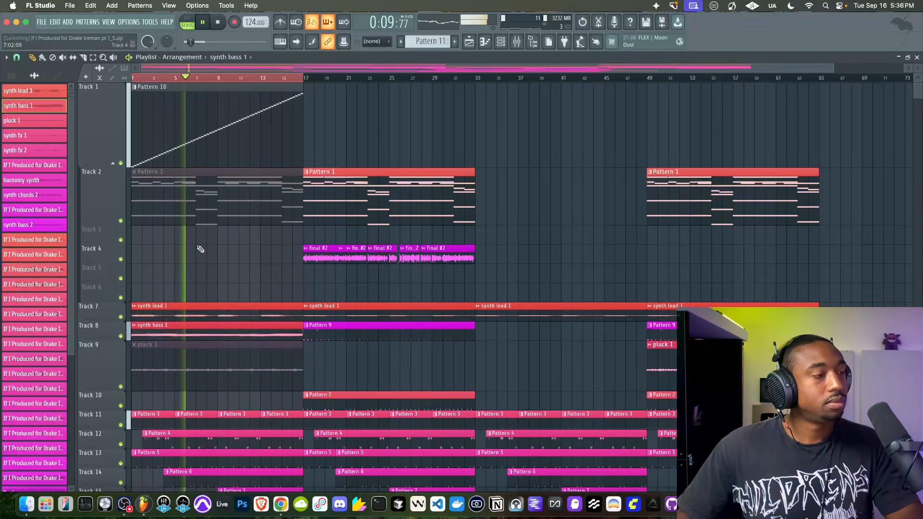
# Step: Raise the volume smoothing attack in mixer track 18's Gross Beat and play the arrangement to hear it
pyautogui.click(517, 41)
pyautogui.press('space')
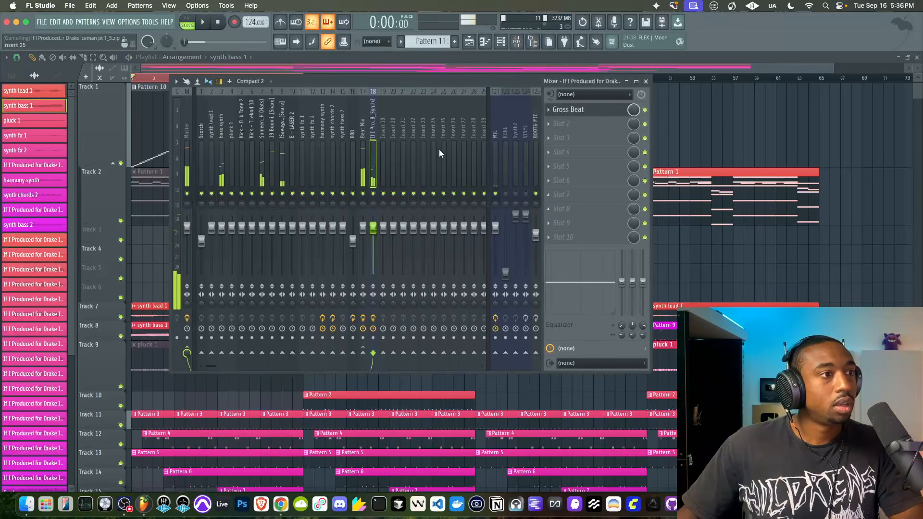
pyautogui.click(581, 109)
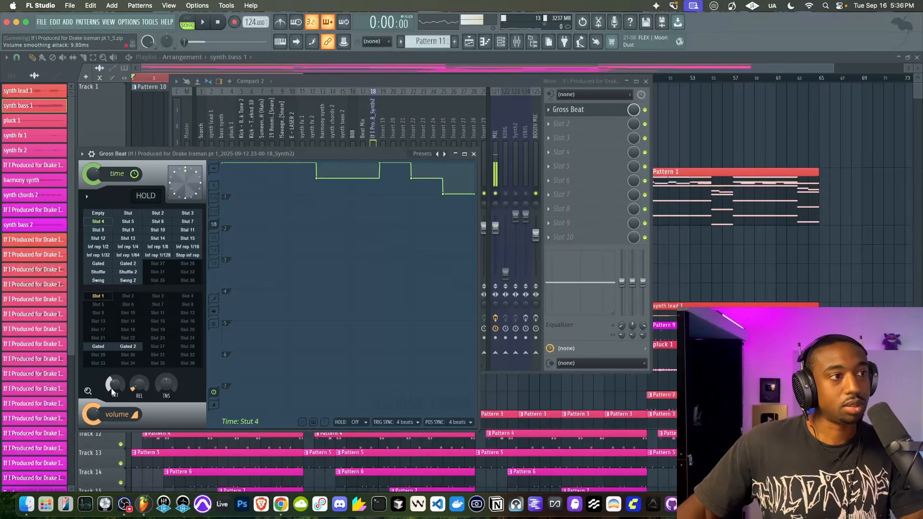
pyautogui.press('space')
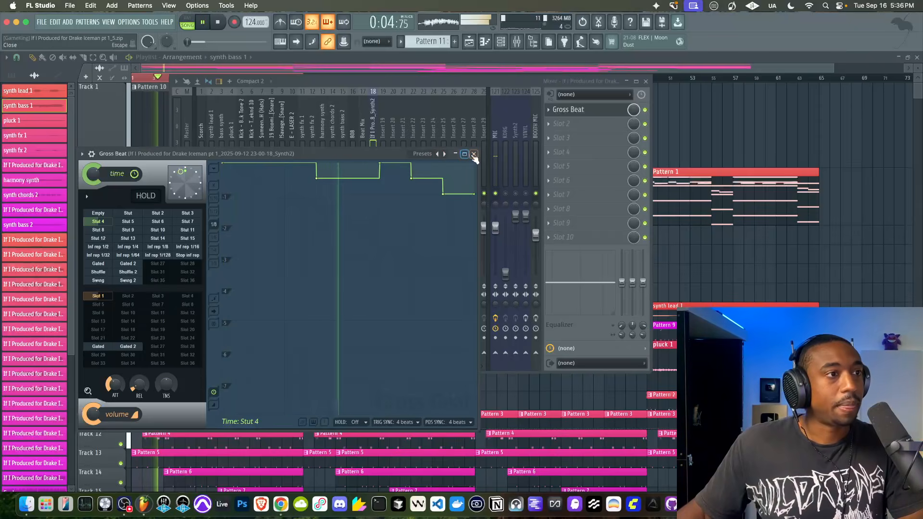
pyautogui.press('space')
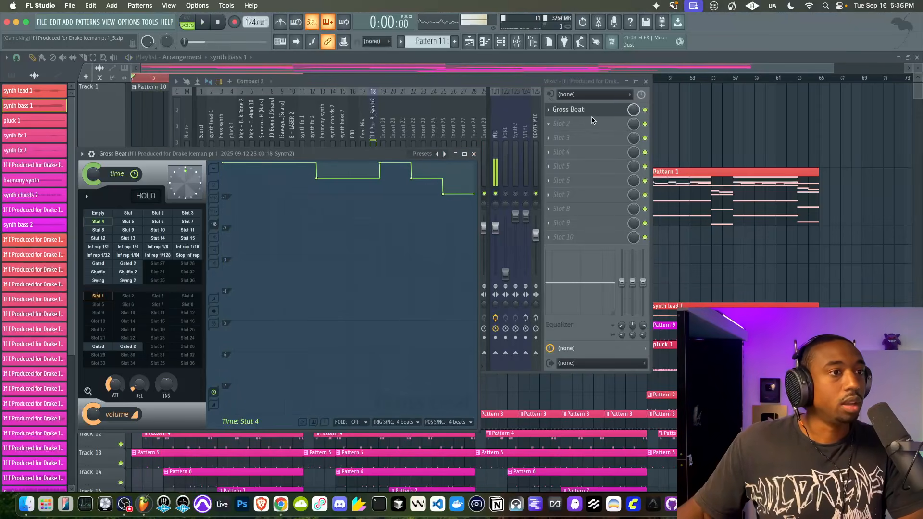
# Step: Add a second Gross Beat to slot 2 of mixer track 18 and load its Pitch shifter preset
pyautogui.click(560, 124)
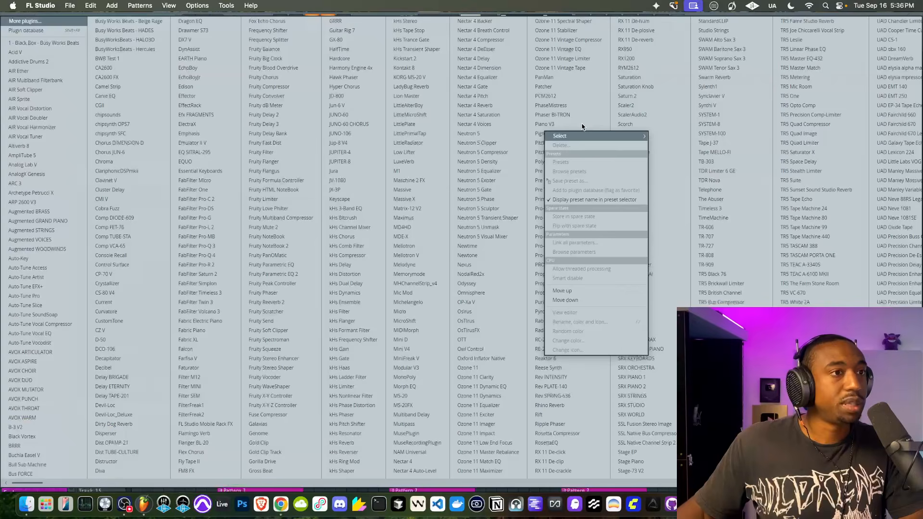
pyautogui.click(281, 471)
pyautogui.click(434, 167)
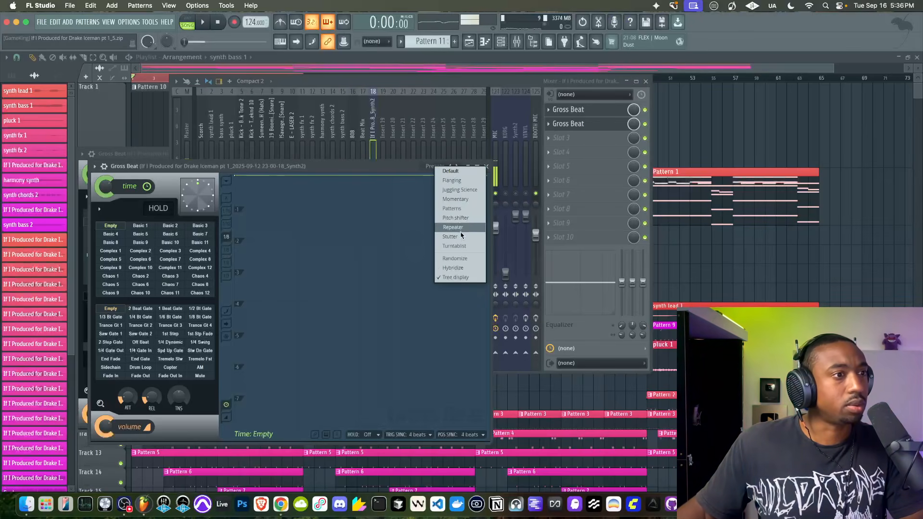
pyautogui.click(457, 219)
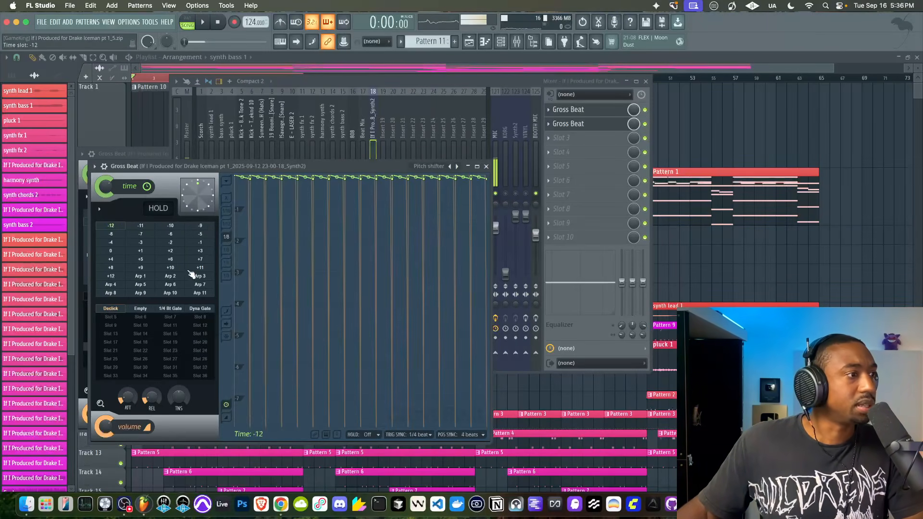
# Step: Set the second Gross Beat's time slot to +12, play the result and close the plugin
pyautogui.click(111, 276)
pyautogui.press('space')
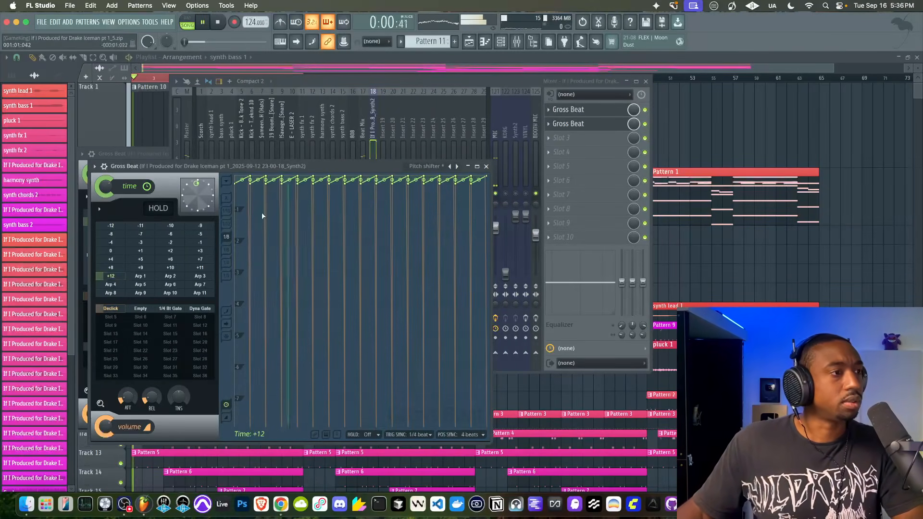
pyautogui.click(487, 167)
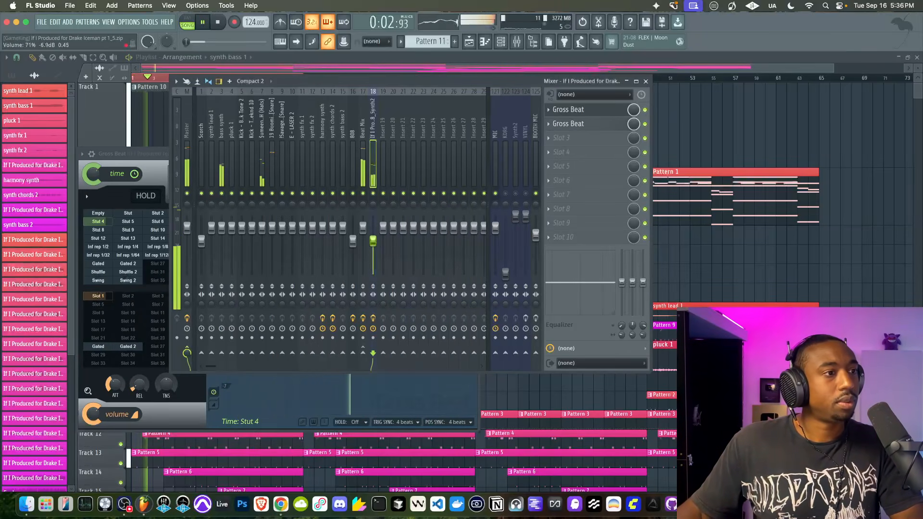
# Step: Lower mixer track 18's volume to about -8.3 dB and play the arrangement to check the level
pyautogui.moveTo(373, 245); pyautogui.dragTo(374, 244)
pyautogui.press('space')
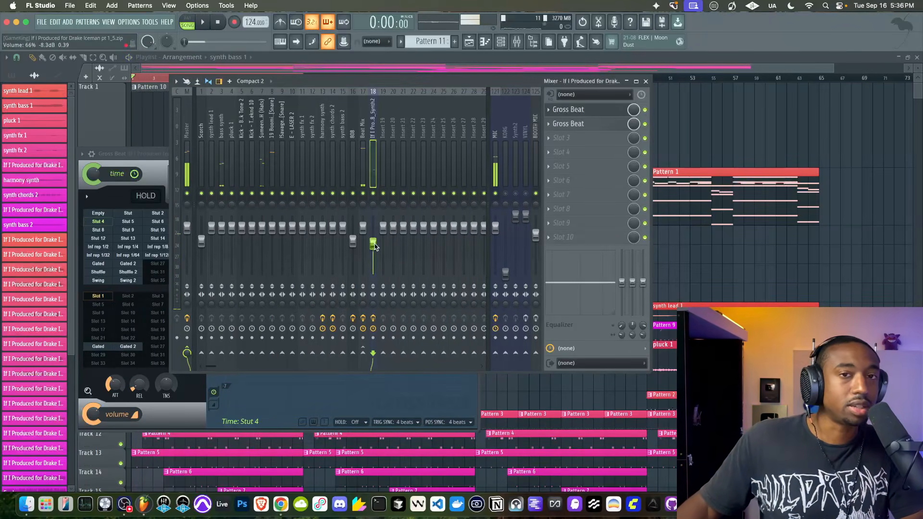
pyautogui.press('space')
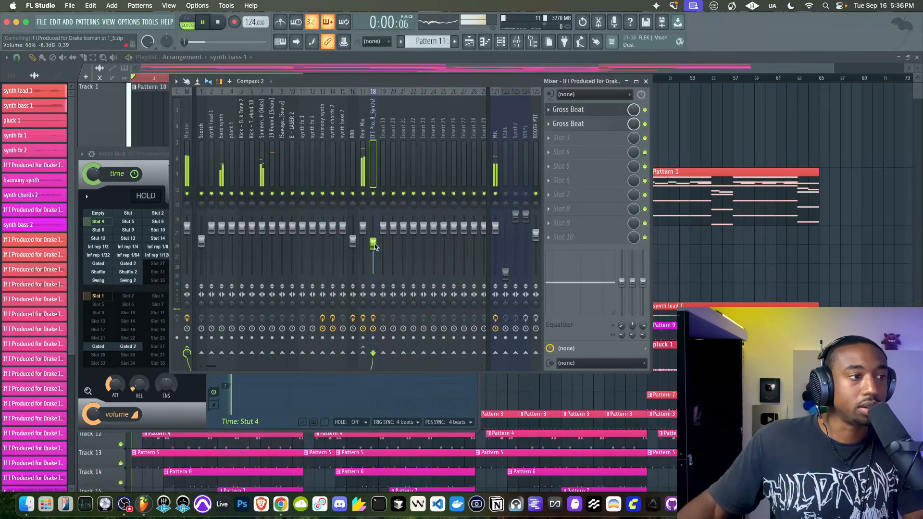
pyautogui.press('space')
# Step: Examine the Stut 4 and +12 settings of both Gross Beats and the second one's Declick volume envelope
pyautogui.click(155, 154)
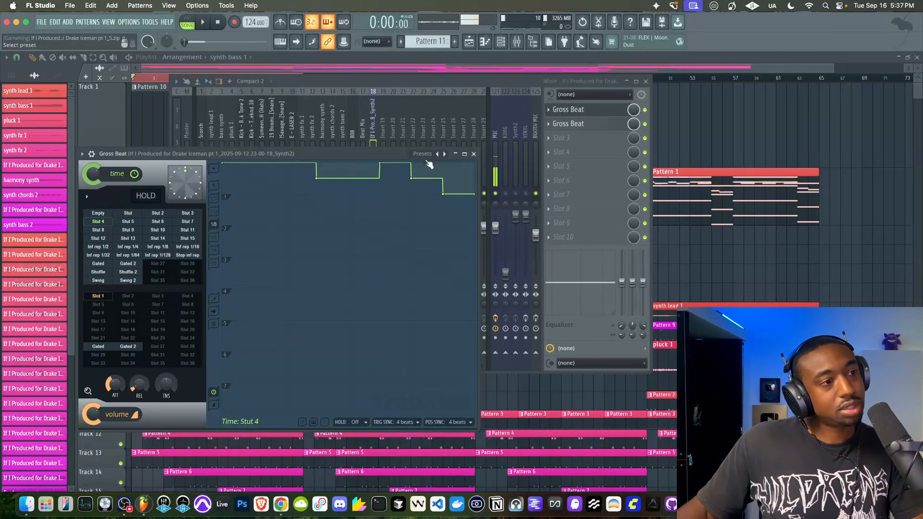
pyautogui.click(474, 154)
pyautogui.click(572, 125)
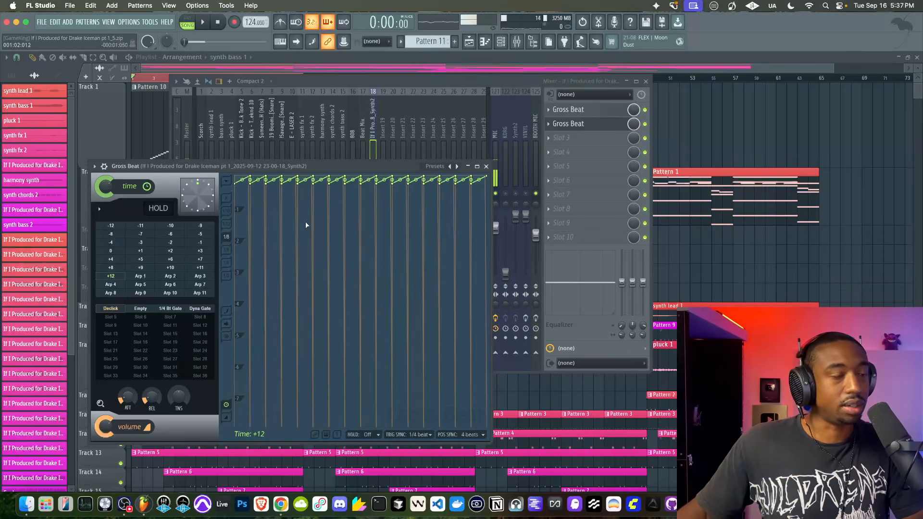
pyautogui.press('space')
pyautogui.click(112, 308)
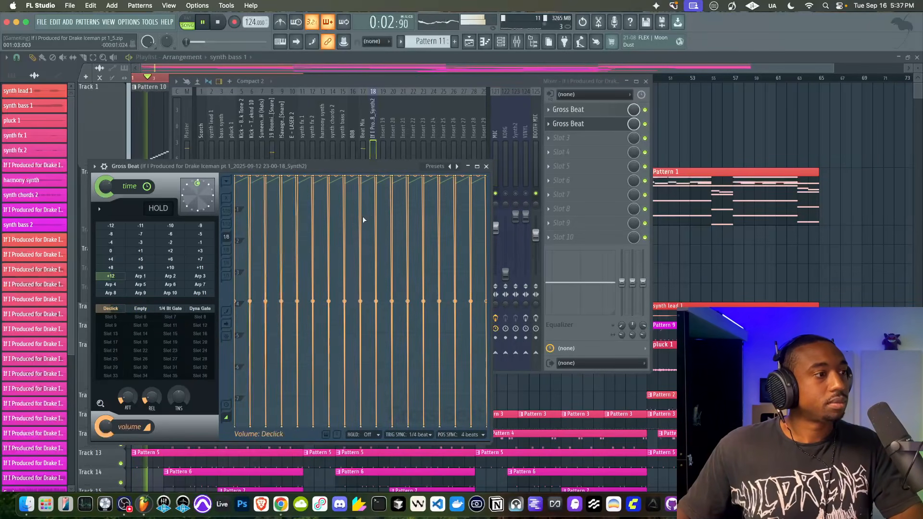
pyautogui.click(486, 167)
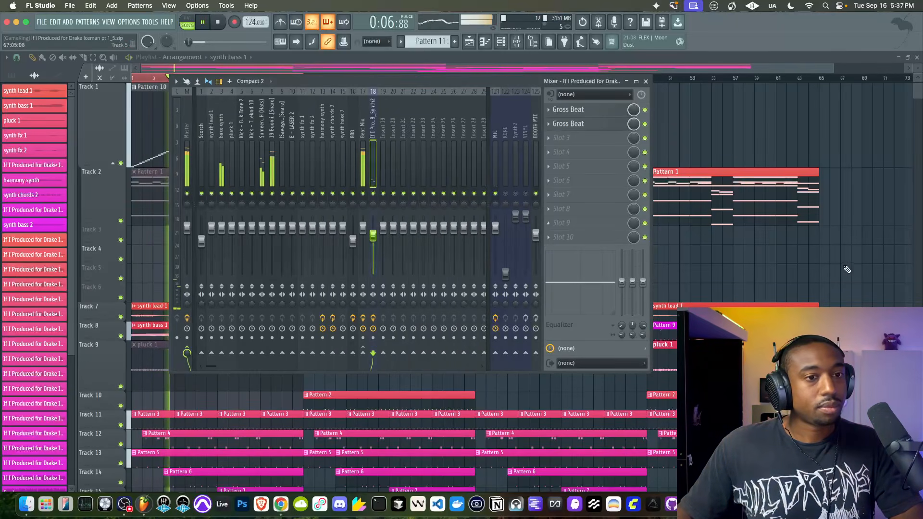
# Step: Close the mixer and mute Track 13 in the playlist
pyautogui.press('F9')
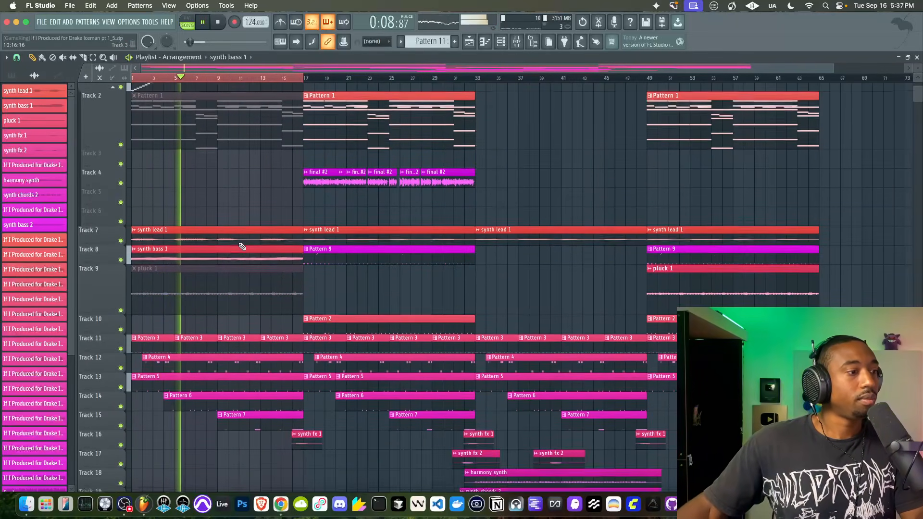
pyautogui.scroll(-4, 308, 182)
pyautogui.click(121, 387)
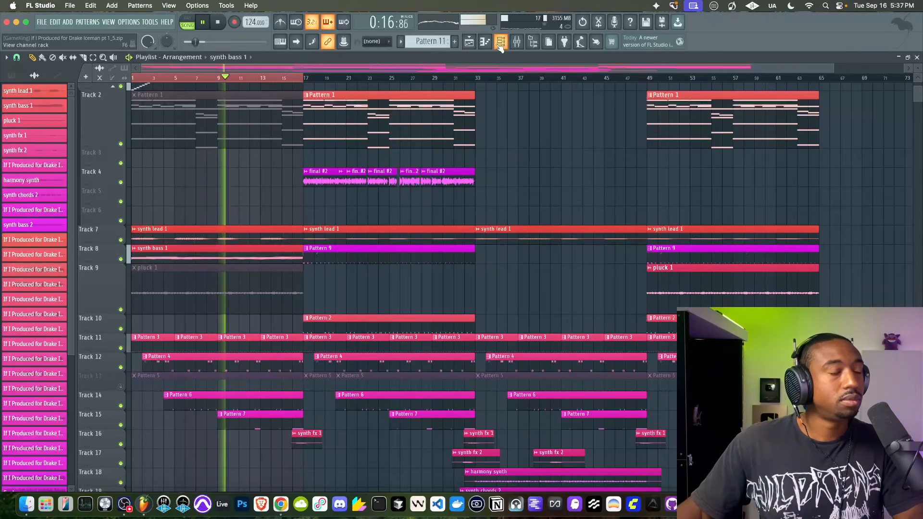
# Step: Stop playback and, in the mixer, move the Synth2 track ahead of the Beat Mix track
pyautogui.click(516, 41)
pyautogui.press('space')
pyautogui.press('F9')
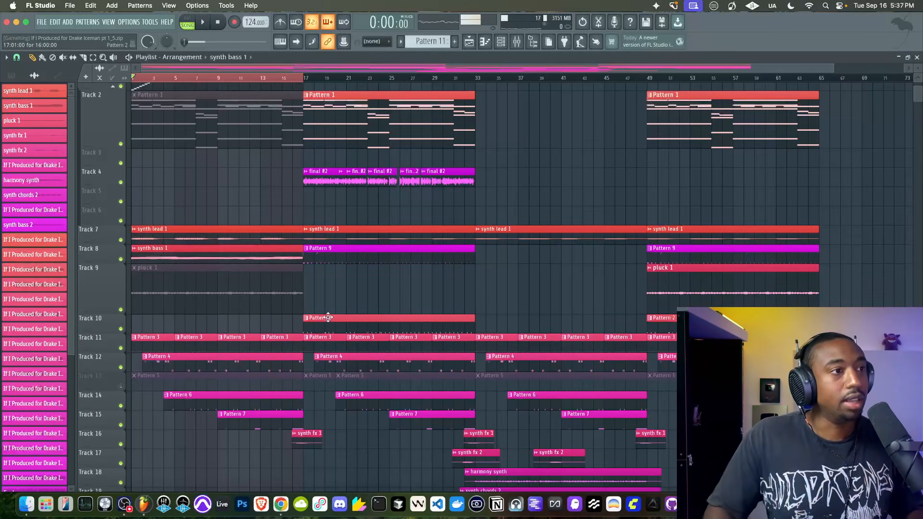
pyautogui.click(515, 43)
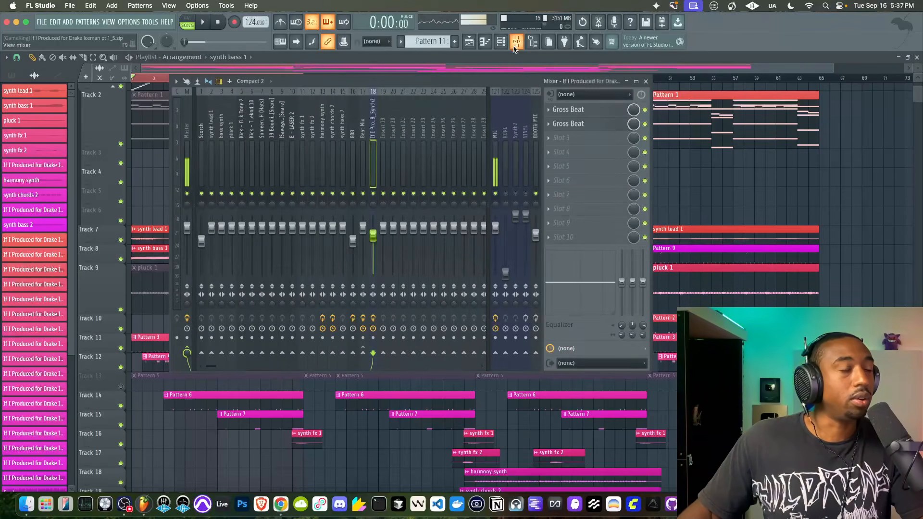
pyautogui.click(361, 136)
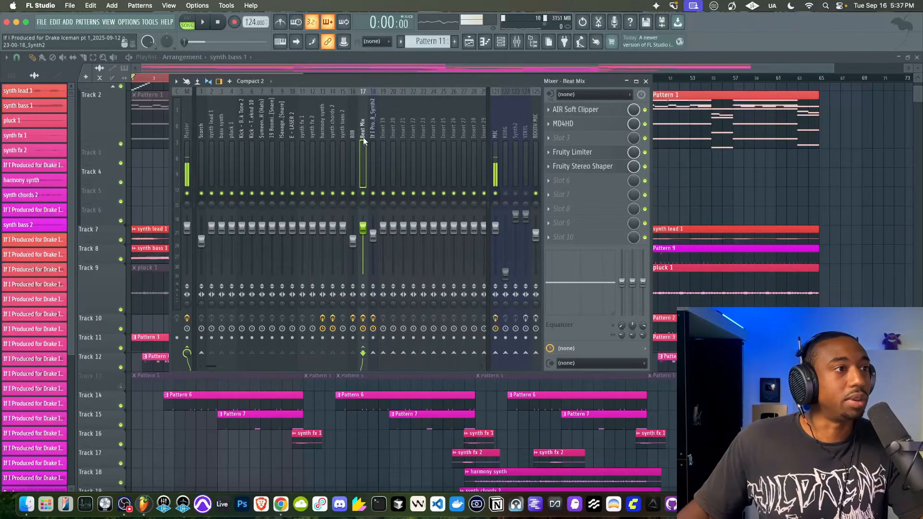
pyautogui.click(371, 142)
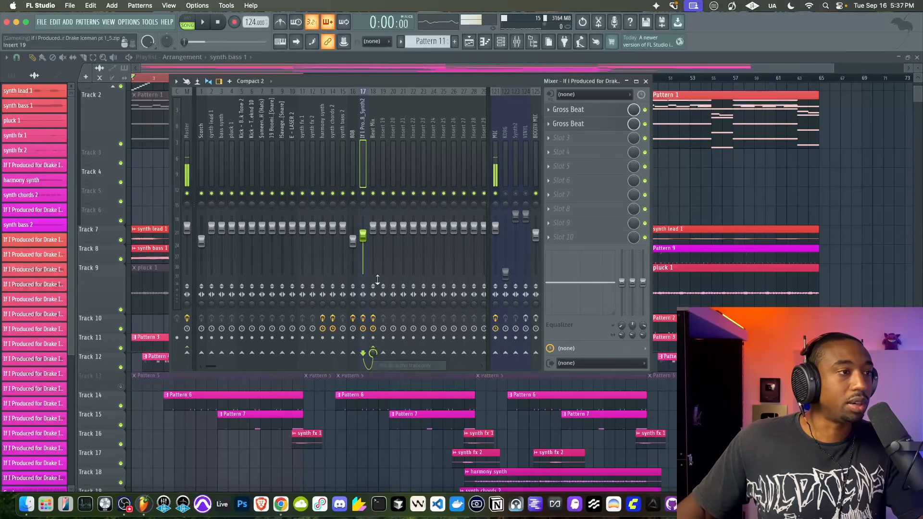
# Step: Open the Beat Mix track's Fruity Limiter and load Fruity Delay 3 into effect slot 3
pyautogui.click(374, 138)
pyautogui.click(575, 152)
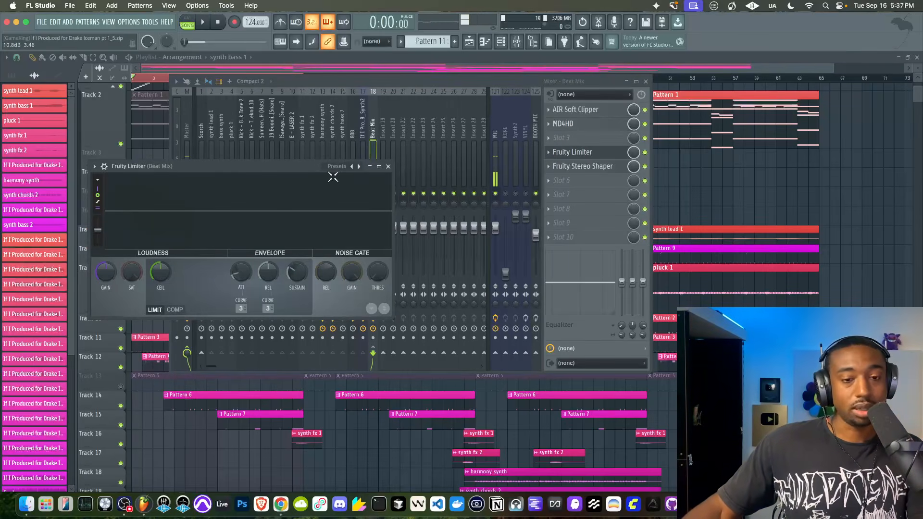
pyautogui.click(575, 136)
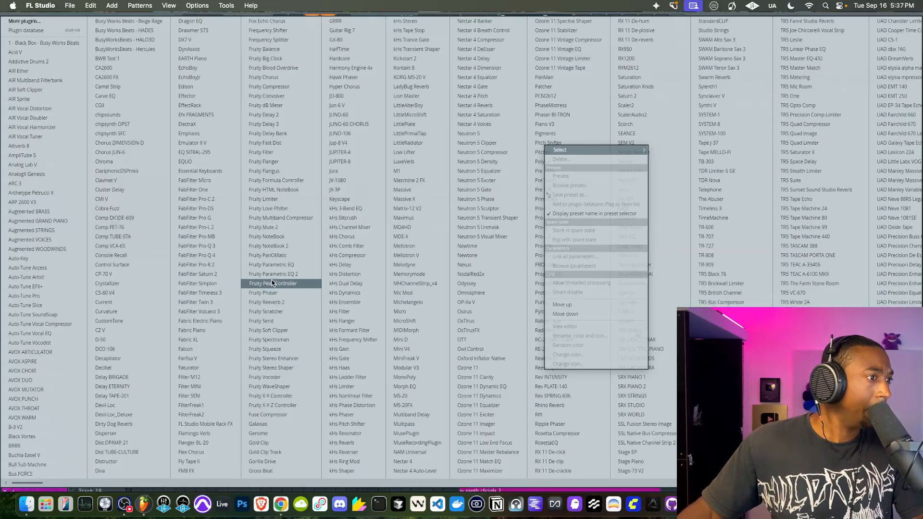
pyautogui.click(279, 126)
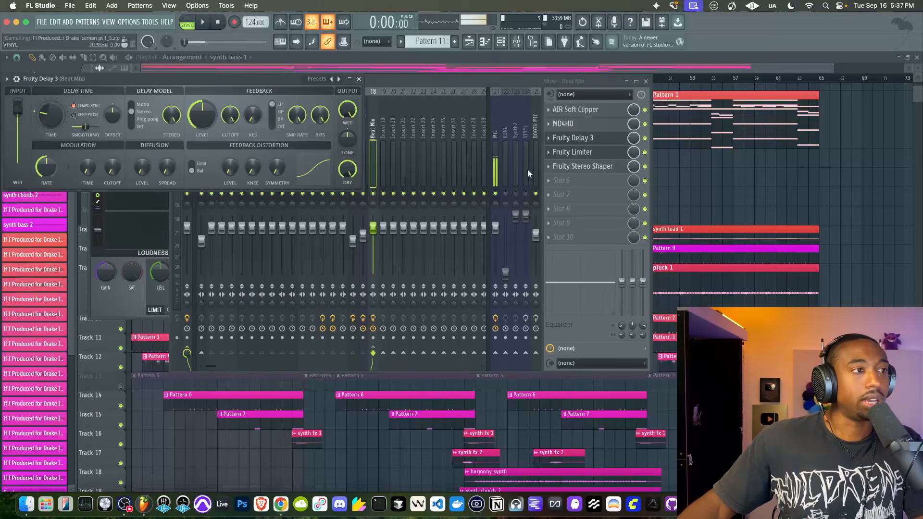
# Step: Bypass Fruity Limiter, Fruity Delay 3 and Fruity Stereo Shaper on the Beat Mix track
pyautogui.click(644, 153)
pyautogui.click(615, 143)
pyautogui.click(614, 141)
pyautogui.click(613, 141)
pyautogui.click(615, 142)
pyautogui.click(615, 142)
pyautogui.click(644, 138)
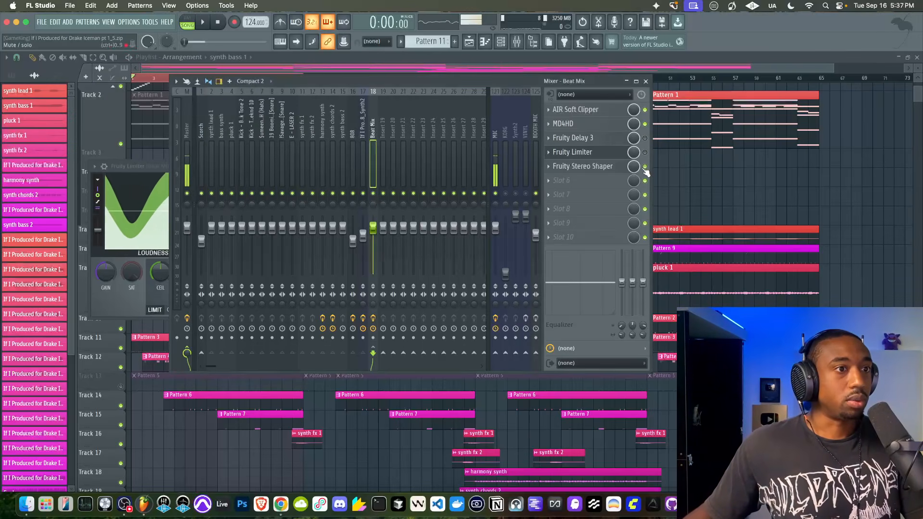
pyautogui.click(645, 167)
# Step: Audition MD4HD and AIR Soft Clipper on Beat Mix, bypass both and enable Fruity Delay 3
pyautogui.click(589, 124)
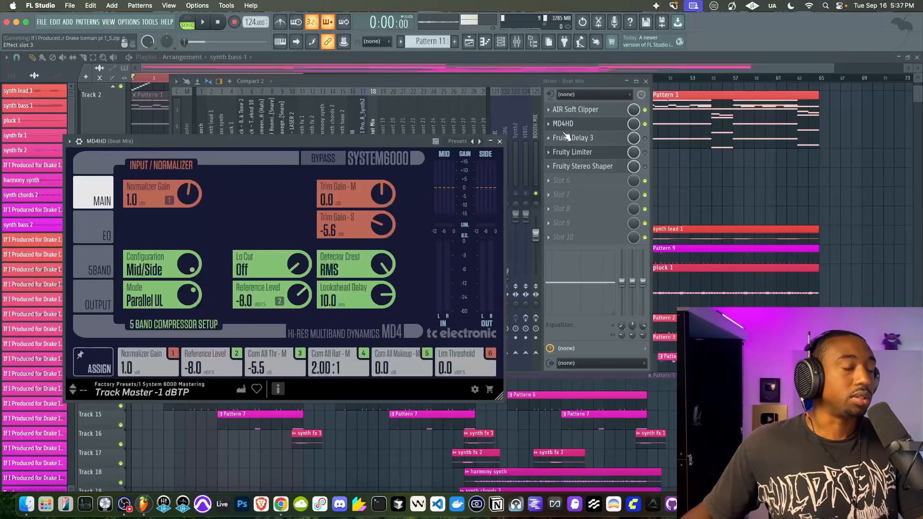
pyautogui.click(584, 112)
pyautogui.press('space')
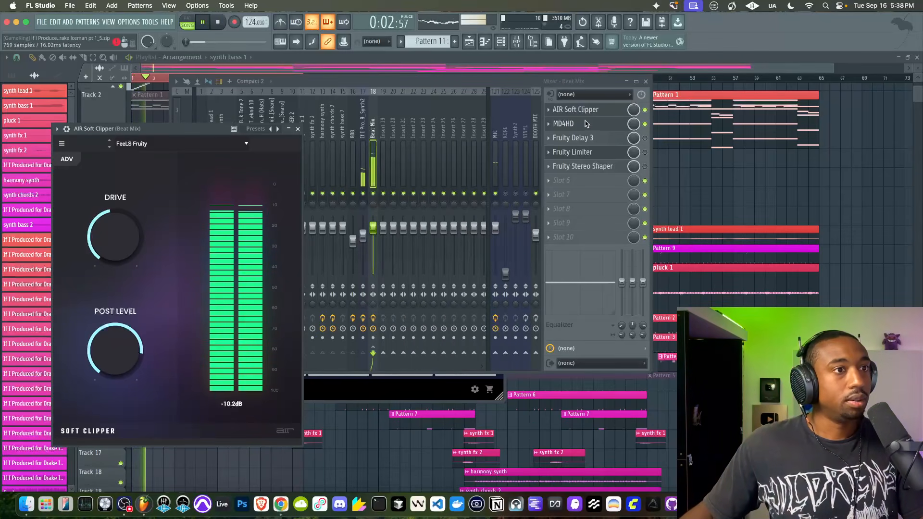
pyautogui.press('space')
pyautogui.click(644, 124)
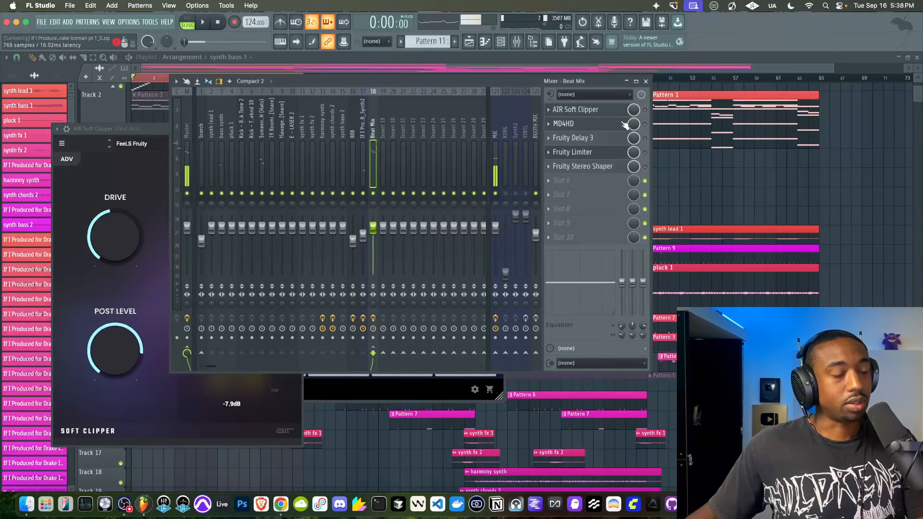
pyautogui.press('space')
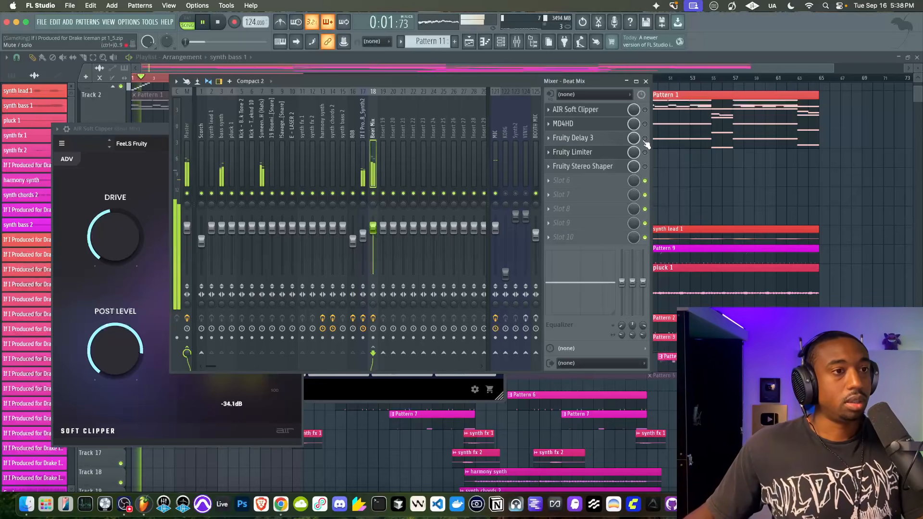
pyautogui.press('space')
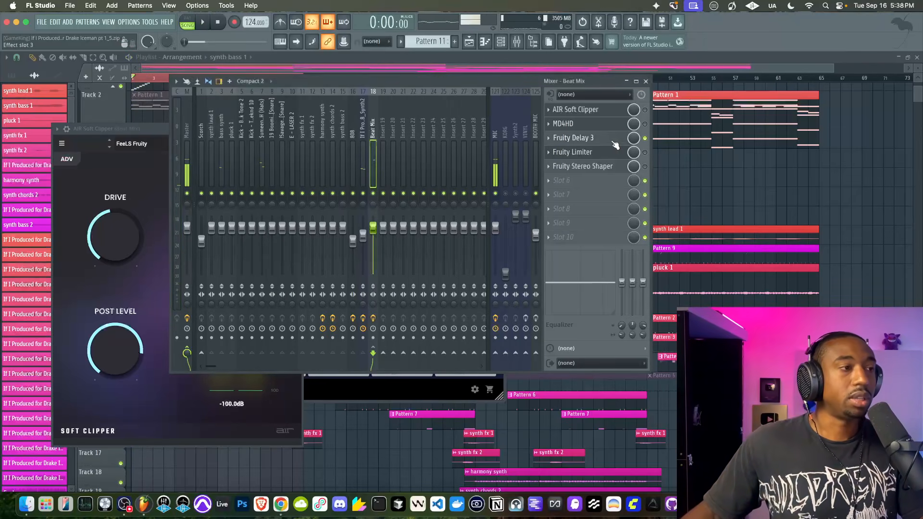
# Step: Bring Fruity Delay 3's dry output and feedback level down to 0% and turn off its tempo sync
pyautogui.click(615, 142)
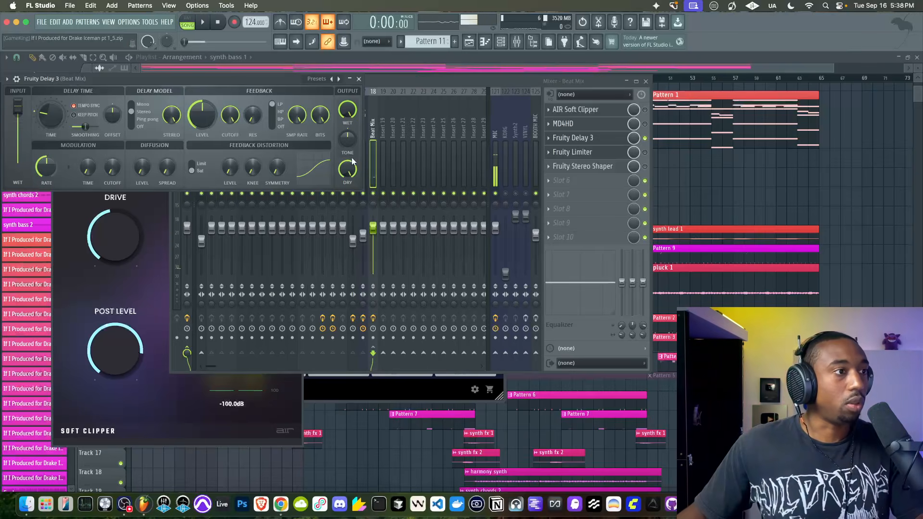
pyautogui.moveTo(350, 166); pyautogui.dragTo(350, 202)
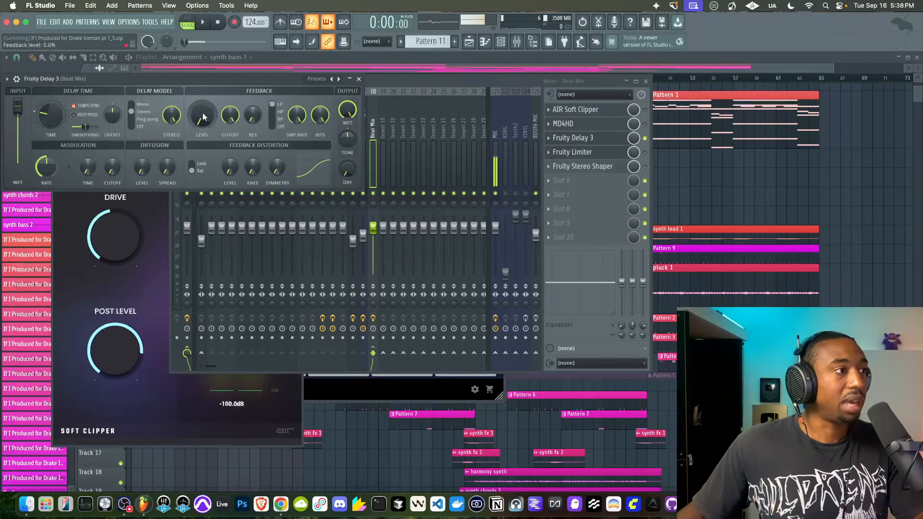
pyautogui.click(75, 105)
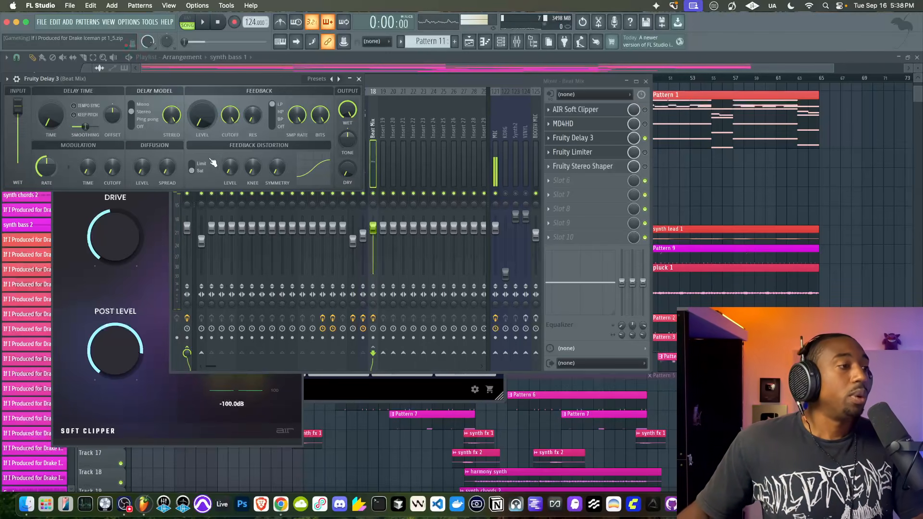
# Step: Try raising Fruity Delay 3's feedback distortion level to about 80% during playback
pyautogui.press('space')
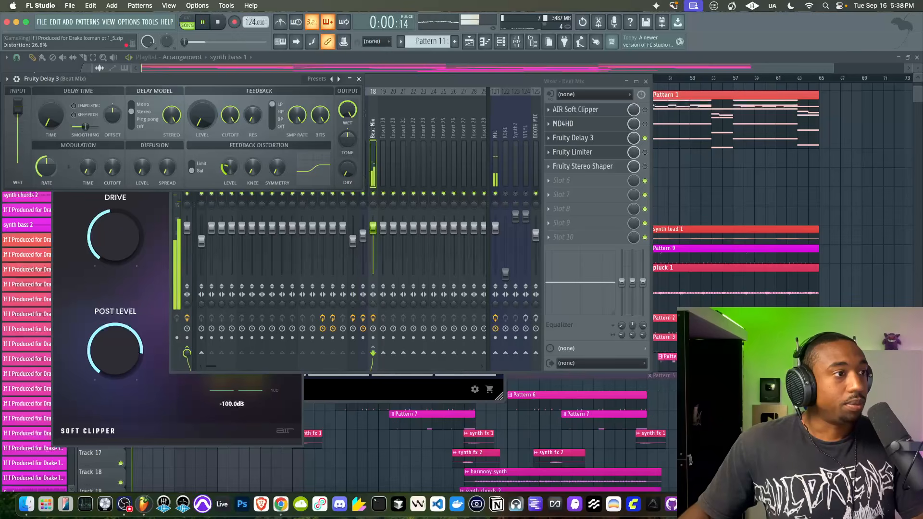
pyautogui.moveTo(230, 166); pyautogui.dragTo(230, 147)
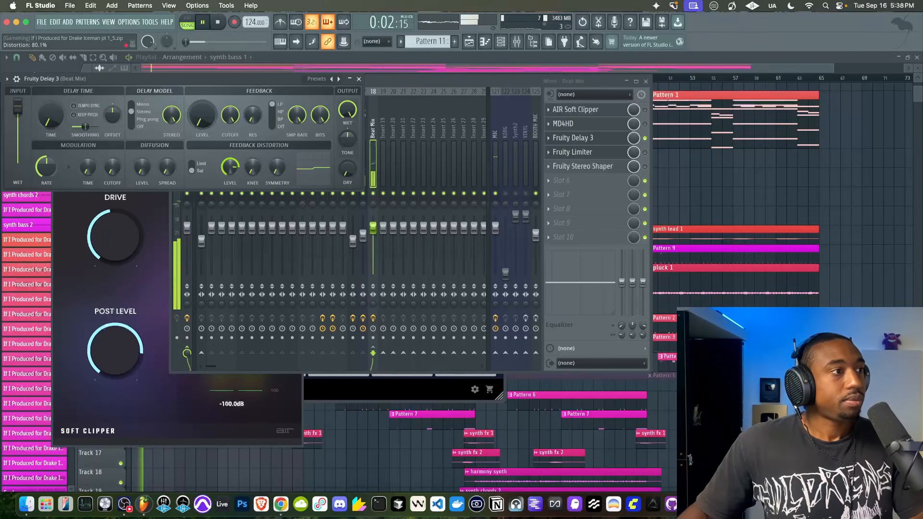
pyautogui.press('space')
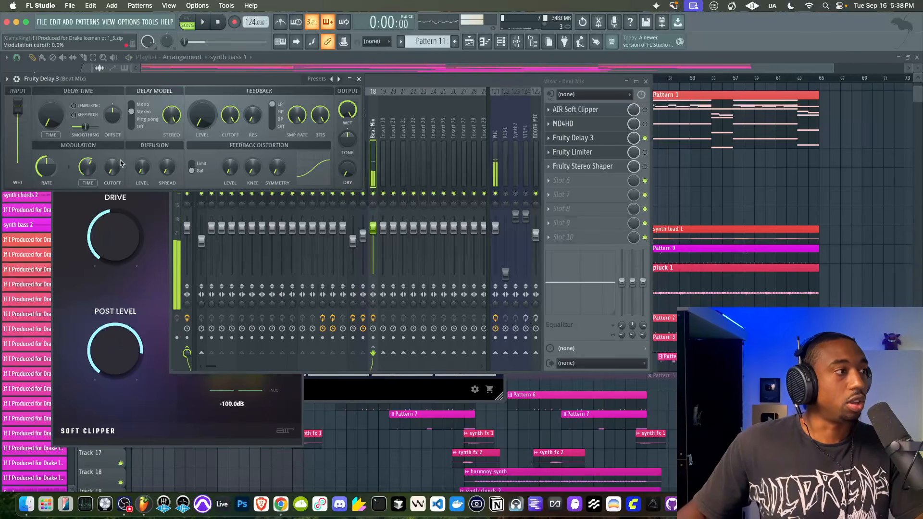
# Step: Play the arrangement and lower Fruity Delay 3's modulation time amount slightly
pyautogui.press('space')
pyautogui.moveTo(87, 167); pyautogui.dragTo(88, 173)
pyautogui.press('space')
# Step: Try Fruity Delay 3's ping pong model with the pan at about 100% and return to the Stereo model
pyautogui.click(142, 123)
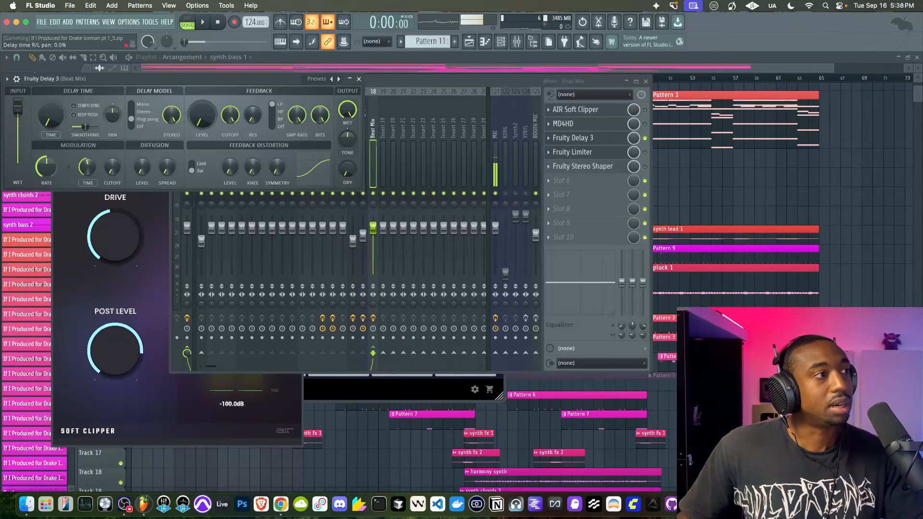
pyautogui.press('space')
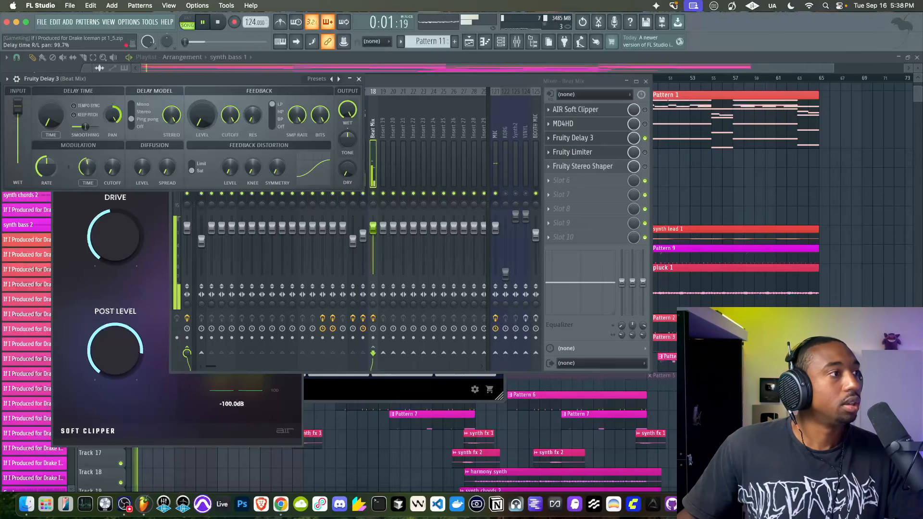
pyautogui.click(143, 112)
# Step: Try a right/left delay time offset of about -39% during playback and reset the offset
pyautogui.moveTo(111, 119); pyautogui.dragTo(111, 154)
pyautogui.rightClick(114, 116)
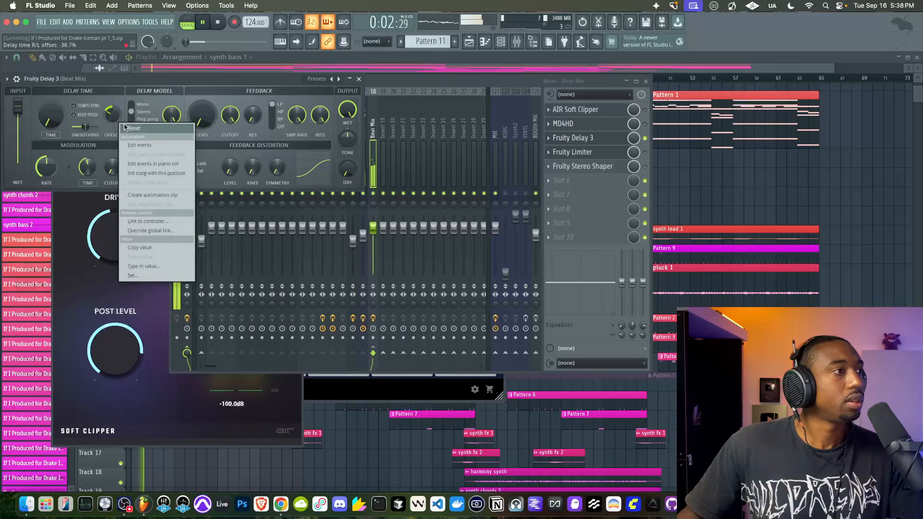
pyautogui.click(126, 128)
pyautogui.press('space')
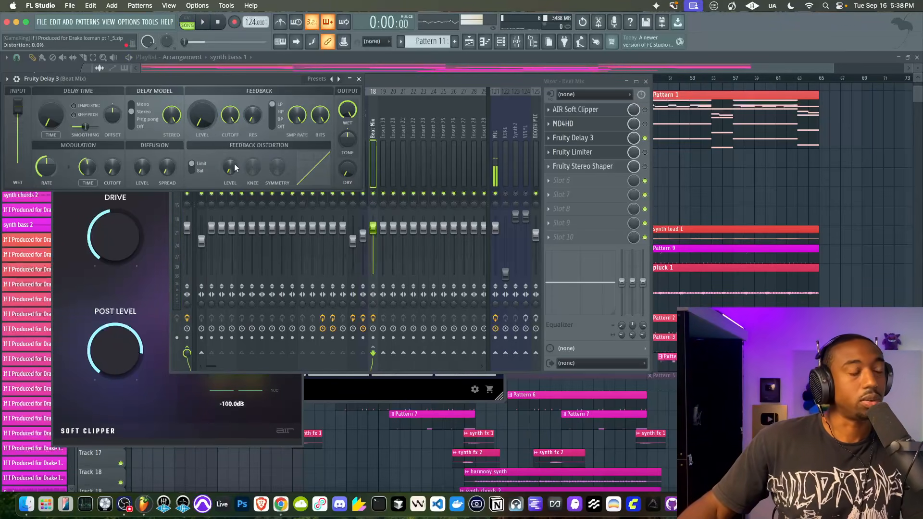
# Step: Audition Fruity Delay 3's feedback distortion in Limit mode and close the plugin
pyautogui.press('space')
pyautogui.moveTo(235, 167)
pyautogui.mouseDown()
pyautogui.moveTo(234, 144)
pyautogui.moveTo(234, 173)
pyautogui.mouseUp()
pyautogui.press('space')
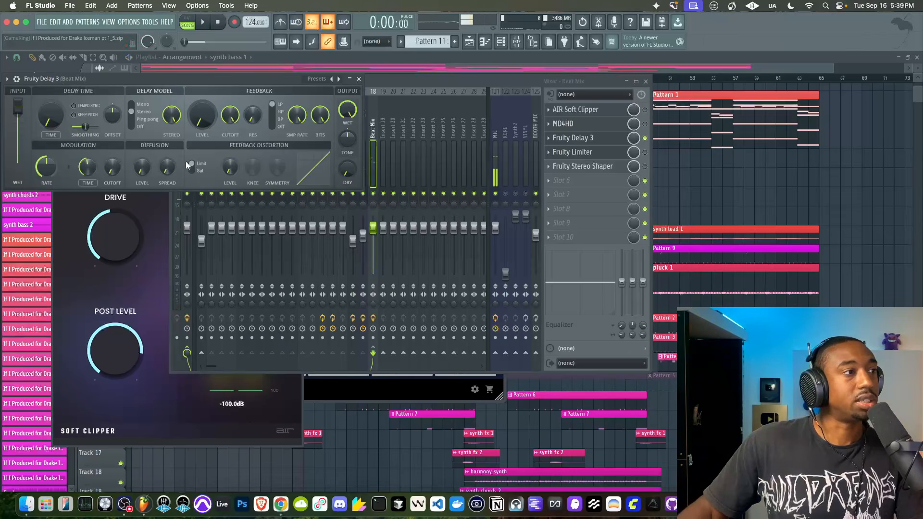
pyautogui.click(359, 79)
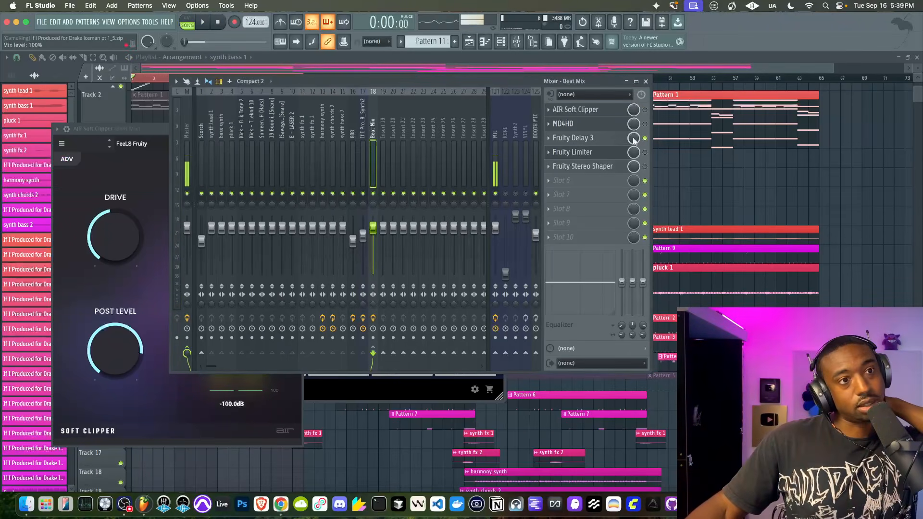
# Step: Bypass Fruity Delay 3, enable Fruity Limiter on the Beat Mix track and switch the limiter to Comp mode
pyautogui.click(644, 152)
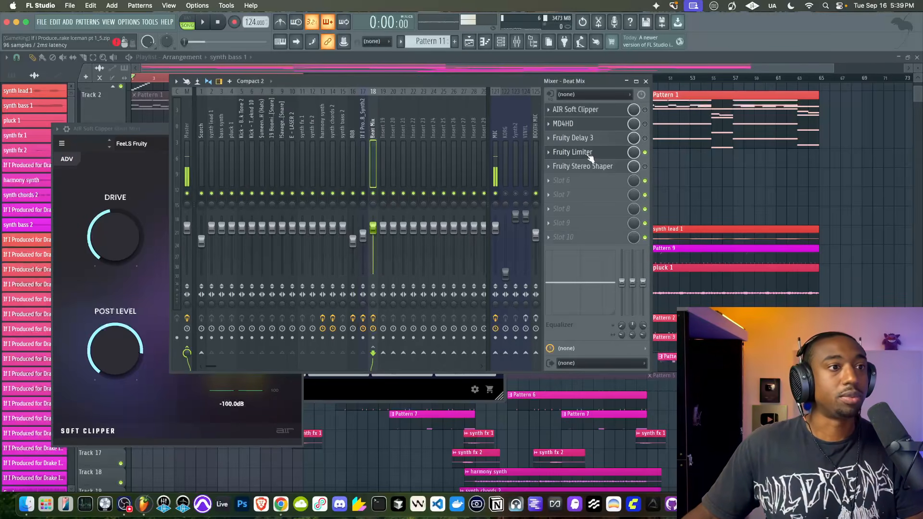
pyautogui.click(577, 151)
pyautogui.moveTo(293, 168); pyautogui.dragTo(335, 134)
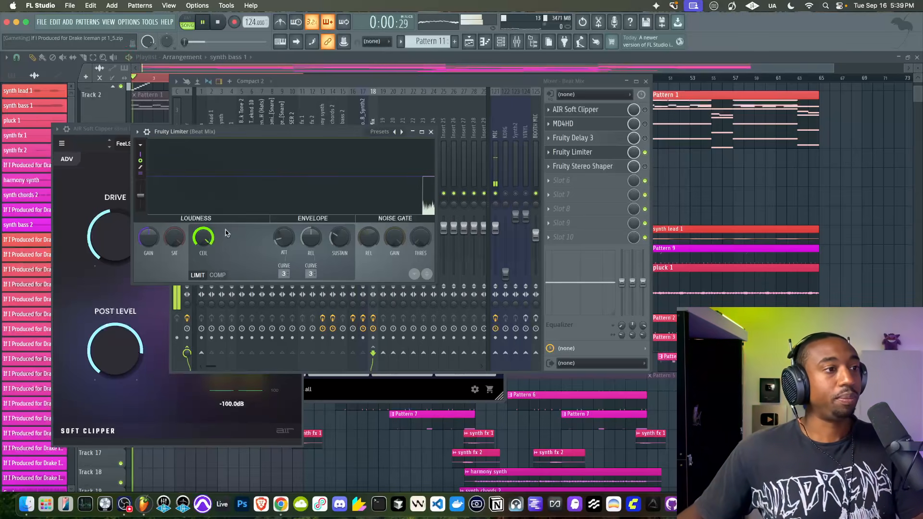
pyautogui.press('space')
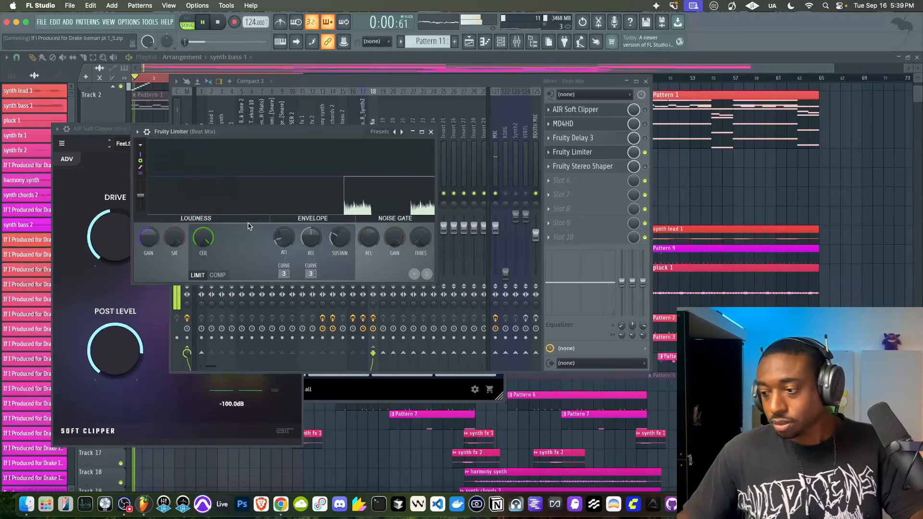
pyautogui.click(217, 275)
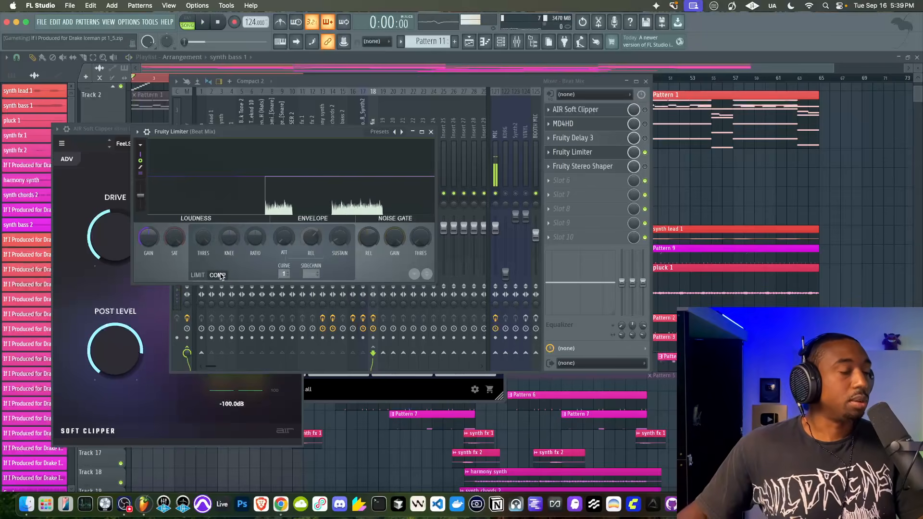
pyautogui.press('space')
# Step: Select bars 17 to 33 in the playlist and play that section briefly
pyautogui.click(371, 460)
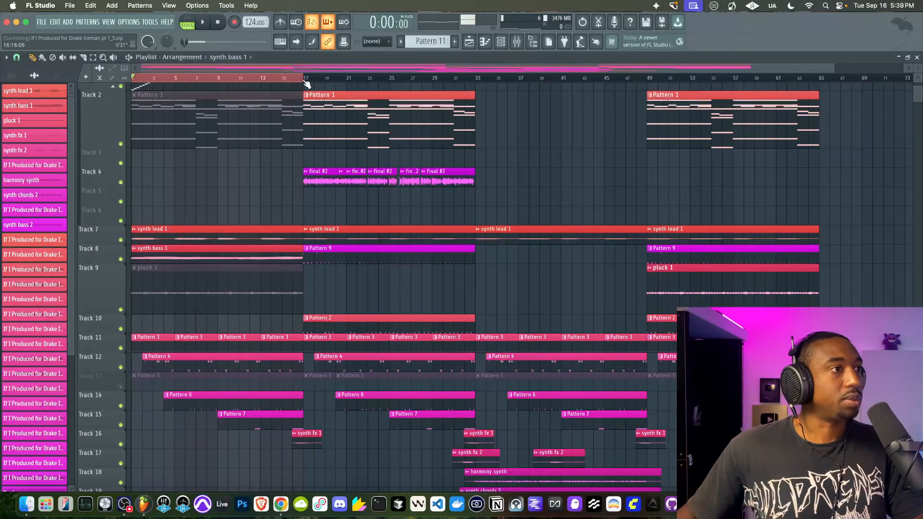
pyautogui.moveTo(304, 81); pyautogui.dragTo(478, 82)
pyautogui.press('space')
pyautogui.press('space')
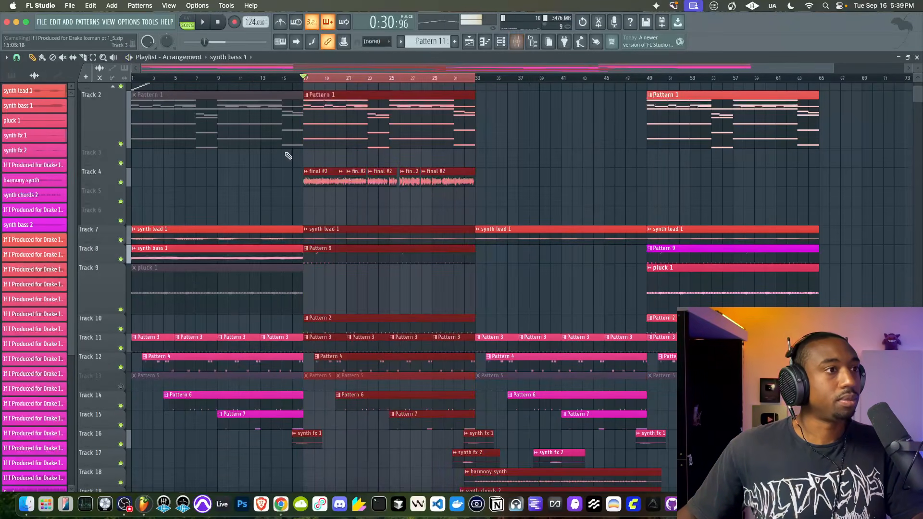
# Step: Mute all the final #2 clips on Track 4 and start playback of the selected section
pyautogui.click(305, 172)
pyautogui.click(501, 171)
pyautogui.moveTo(501, 172); pyautogui.dragTo(310, 182)
pyautogui.press('space')
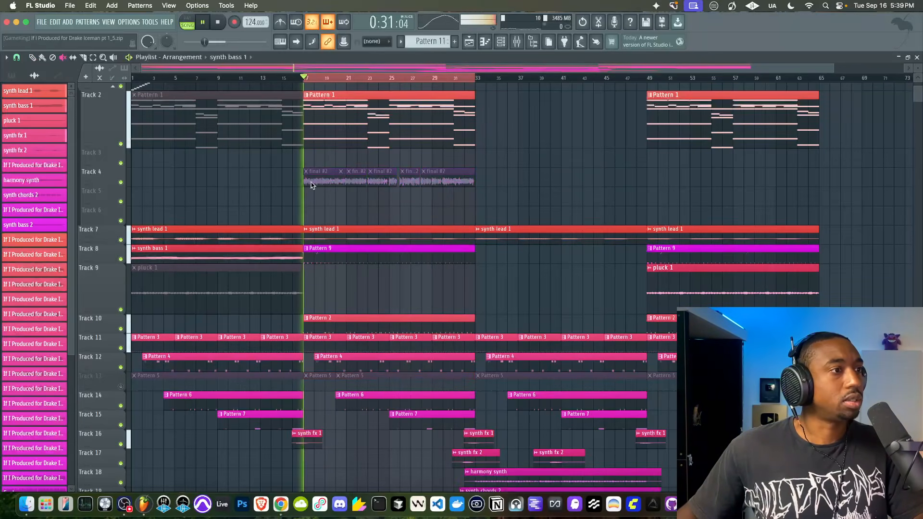
# Step: Examine the Beat Mix track's signal in Fruity Limiter during playback of the selected section
pyautogui.click(517, 43)
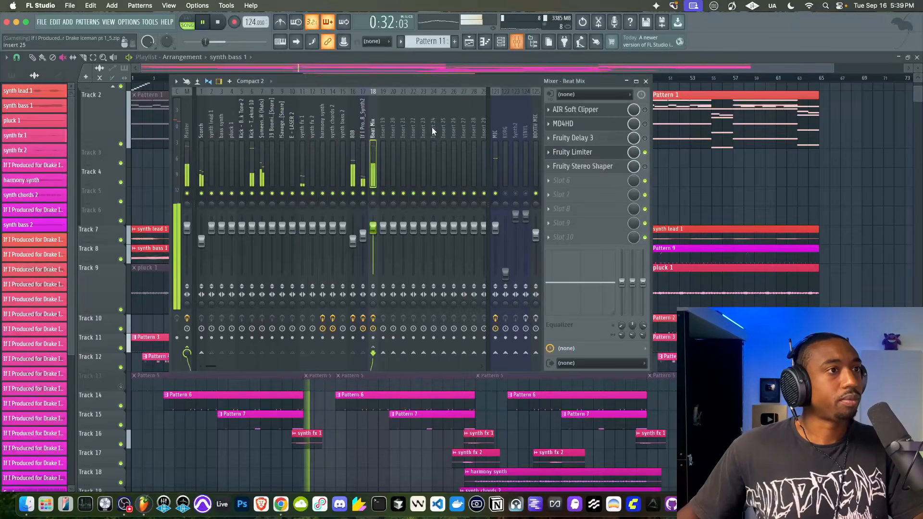
pyautogui.click(583, 151)
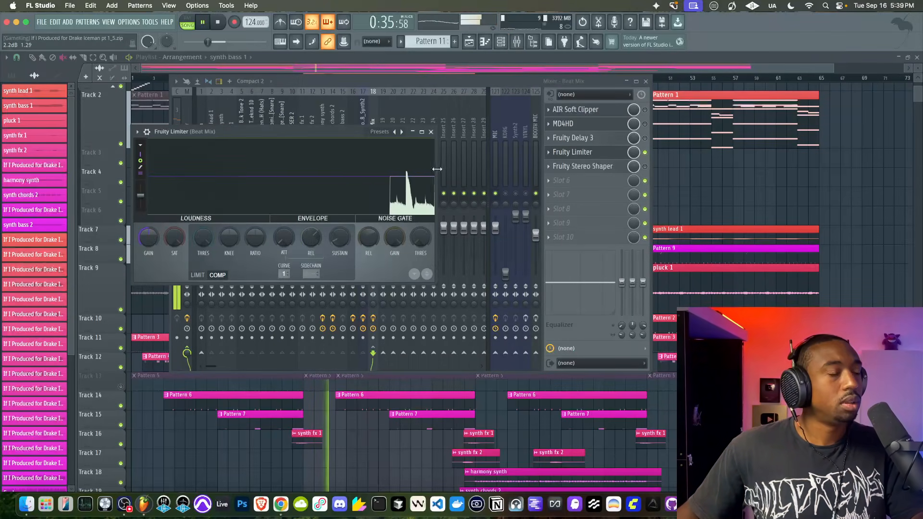
pyautogui.press('space')
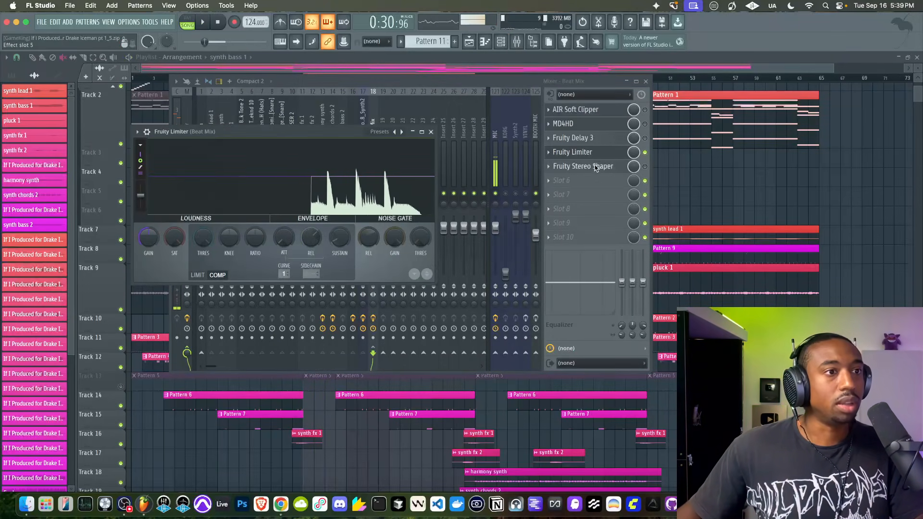
# Step: Add Fruity Parametric EQ 2 to the Beat Mix track and move it above Fruity Delay 3 in the effect chain
pyautogui.click(553, 192)
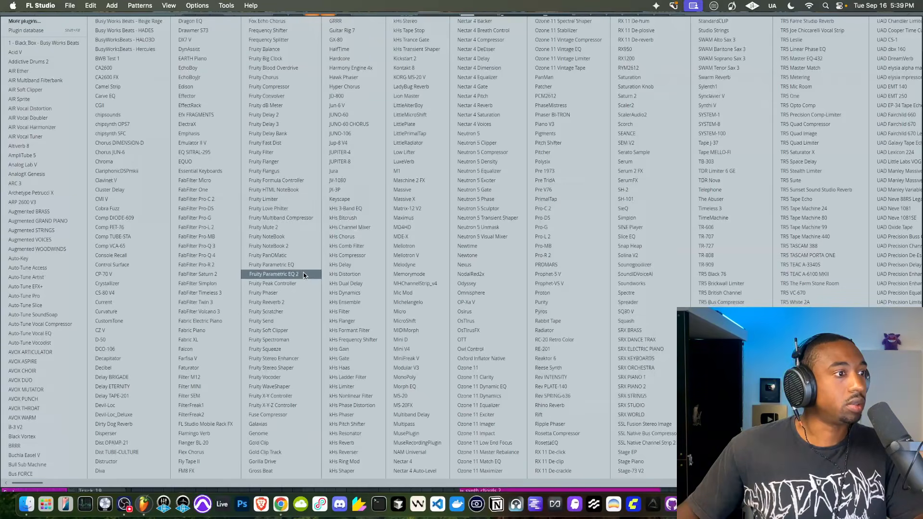
pyautogui.click(273, 274)
pyautogui.moveTo(572, 184); pyautogui.dragTo(572, 138)
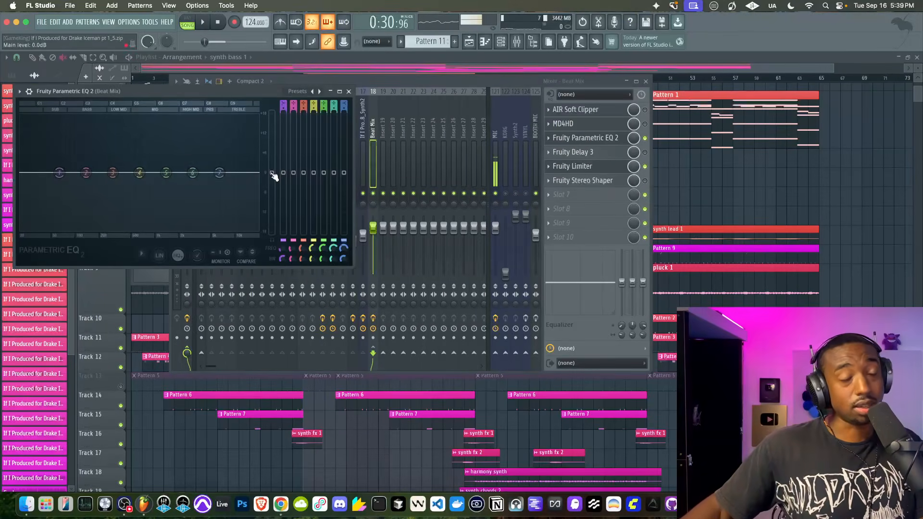
# Step: Lower the main level of Fruity Parametric EQ 2 on the Beat Mix track and audition the selected section
pyautogui.moveTo(272, 174); pyautogui.dragTo(272, 195)
pyautogui.press('space')
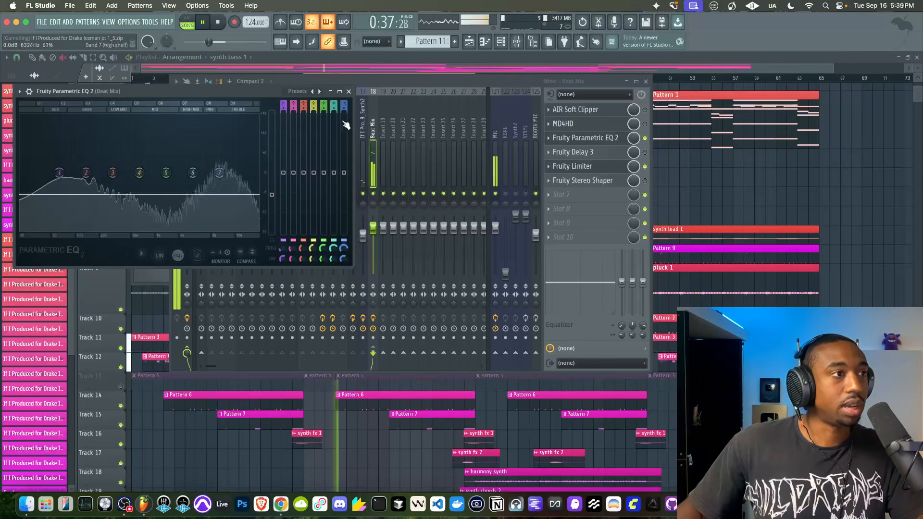
pyautogui.press('space')
pyautogui.click(349, 91)
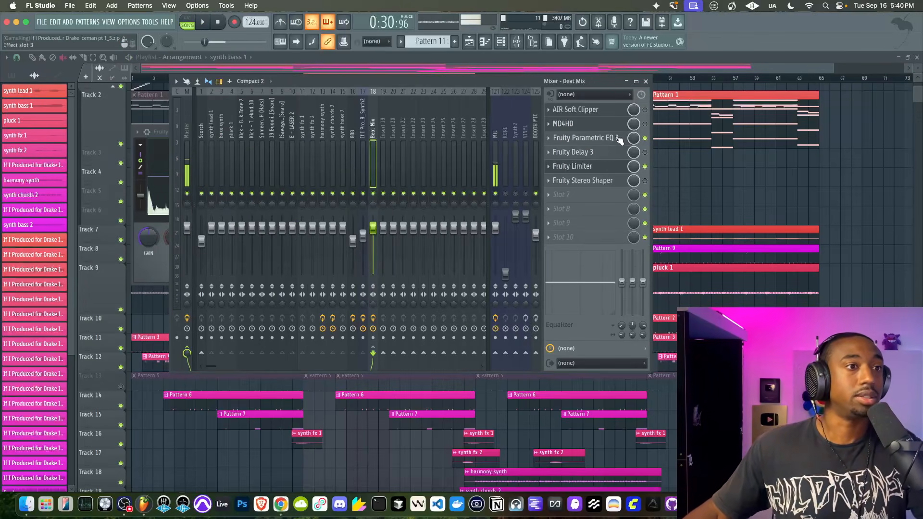
# Step: Move Fruity Limiter above Fruity Delay 3 on the Beat Mix track, and compare its Limit and Comp modes, ending on Comp
pyautogui.moveTo(601, 171); pyautogui.dragTo(601, 152)
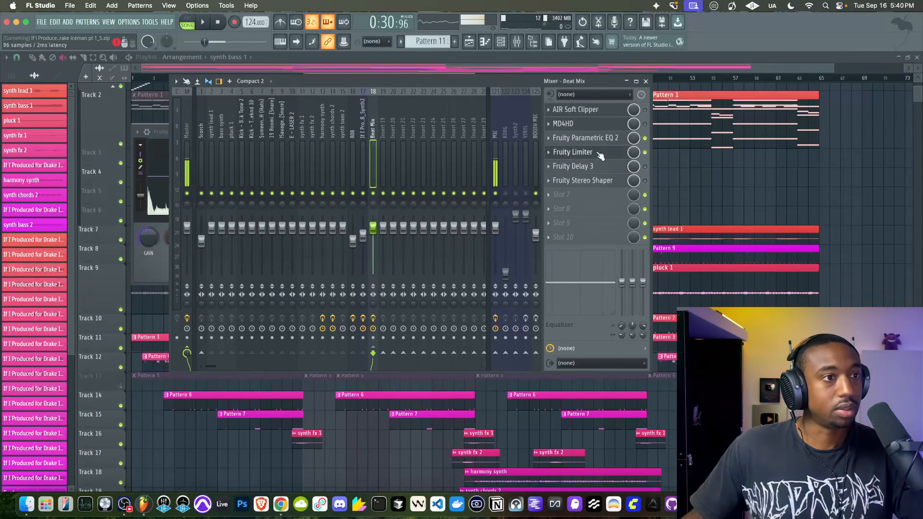
pyautogui.click(591, 152)
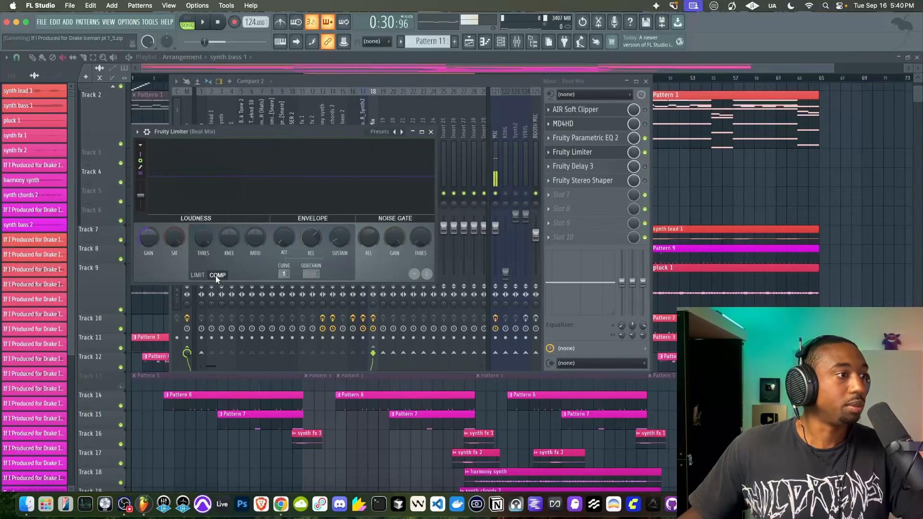
pyautogui.click(198, 275)
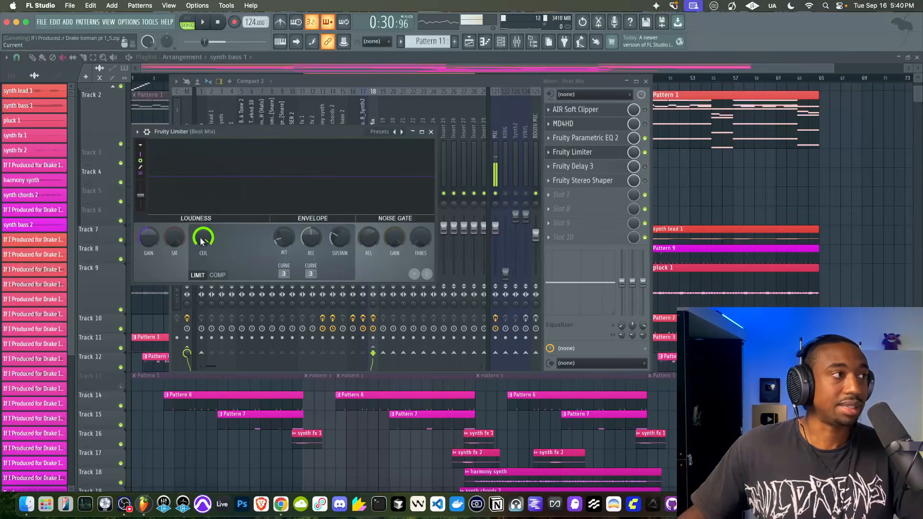
pyautogui.click(218, 275)
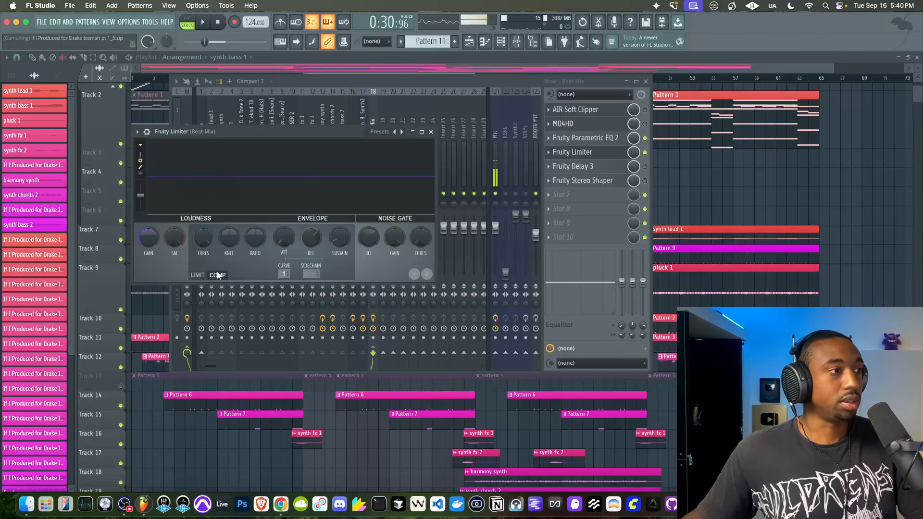
# Step: Lower the compressor threshold and raise its ratio in Fruity Limiter, and play the selected section to hear the compression
pyautogui.moveTo(202, 240); pyautogui.dragTo(199, 230)
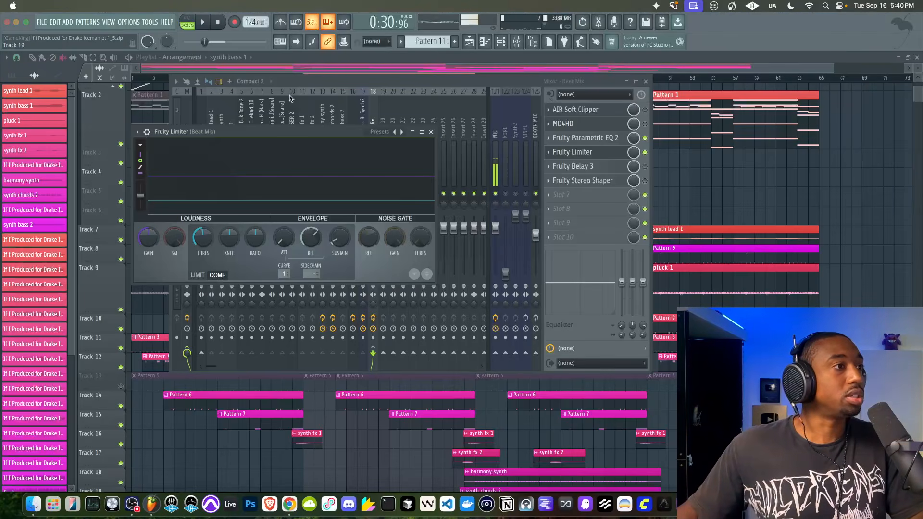
pyautogui.moveTo(258, 237); pyautogui.dragTo(258, 236)
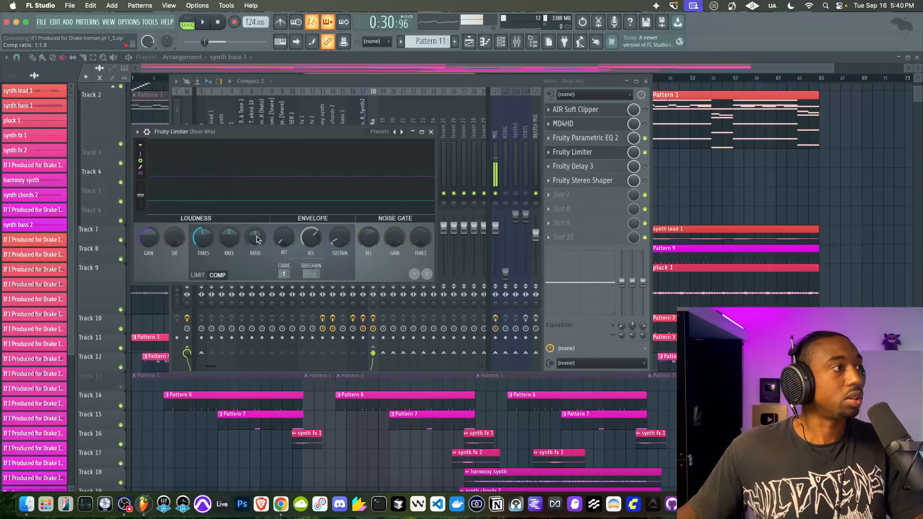
pyautogui.press('space')
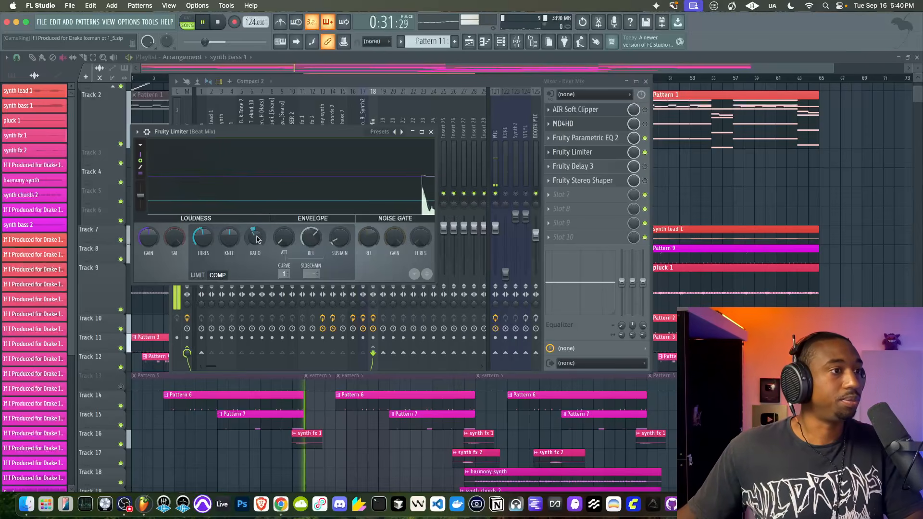
pyautogui.press('space')
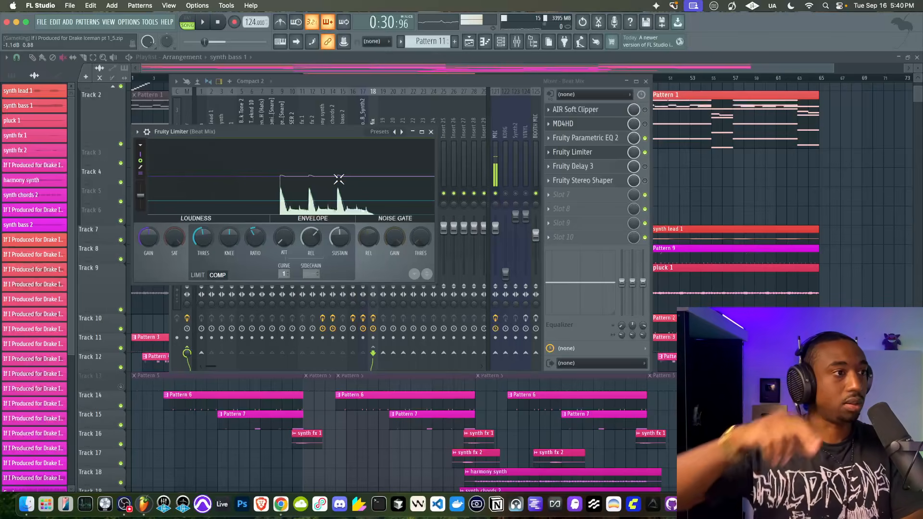
# Step: Fine-tune the compressor threshold and ratio in Fruity Limiter while auditioning the selected section
pyautogui.press('space')
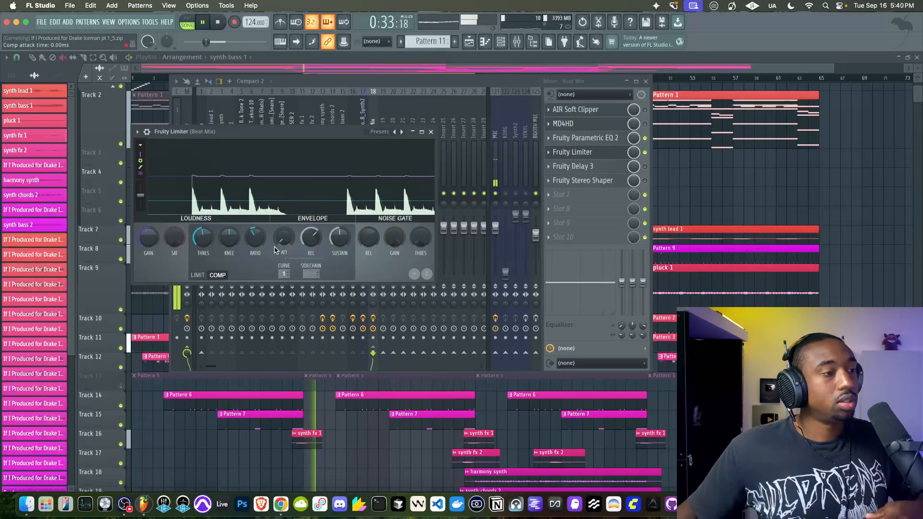
pyautogui.press('space')
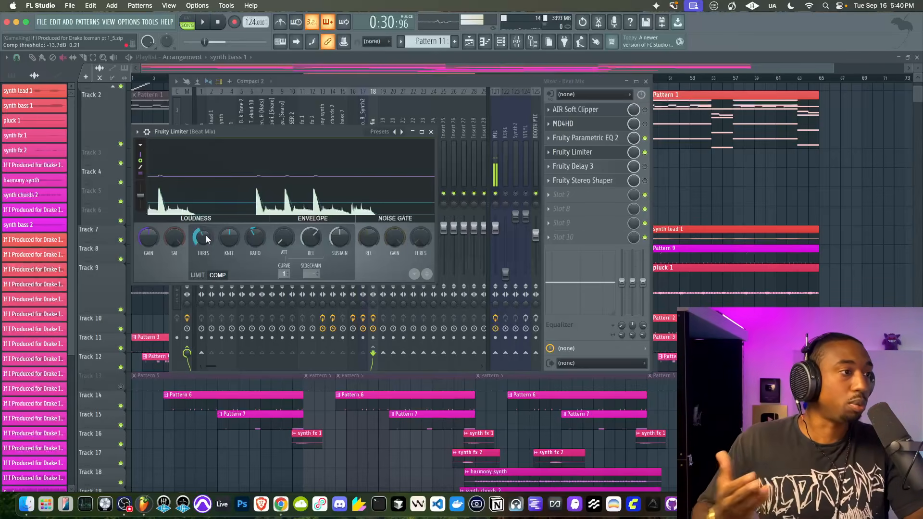
pyautogui.press('space')
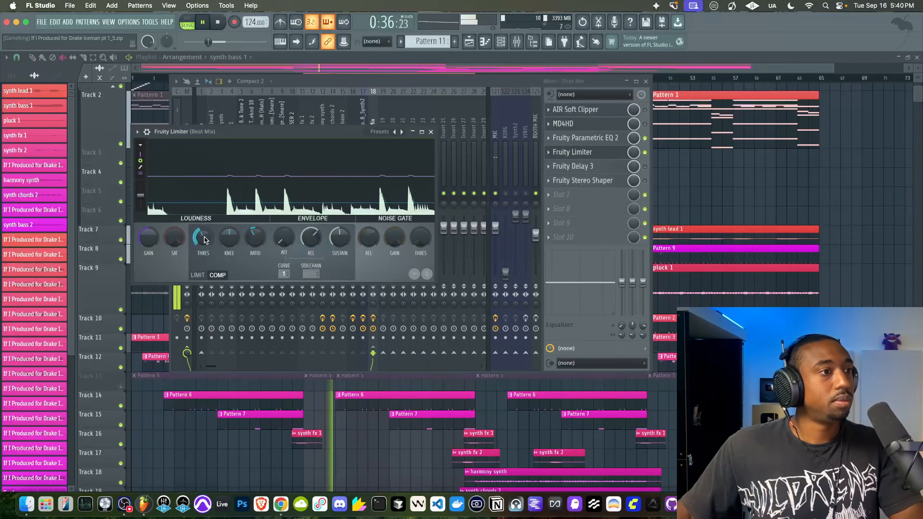
pyautogui.press('space')
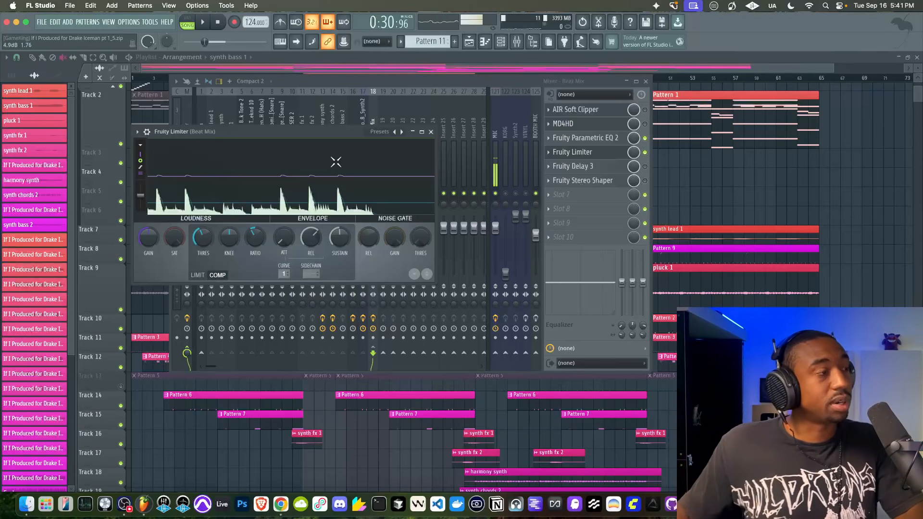
# Step: Play the selected section, and enable and open Fruity Stereo Shaper on the Beat Mix track
pyautogui.press('F12')
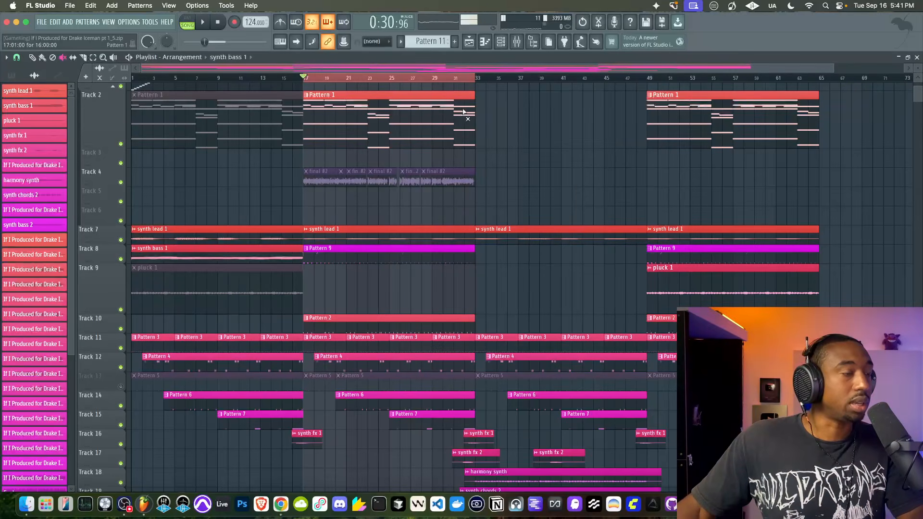
pyautogui.press('space')
pyautogui.press('F9')
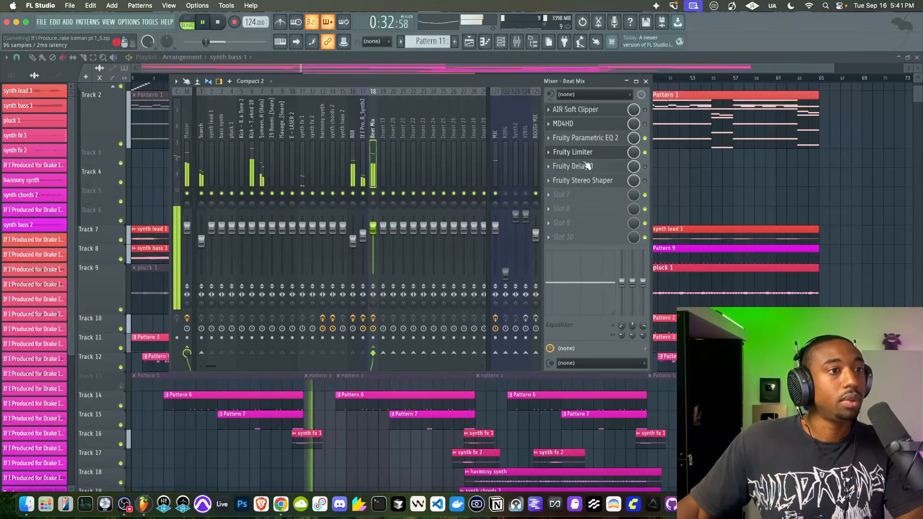
pyautogui.click(600, 180)
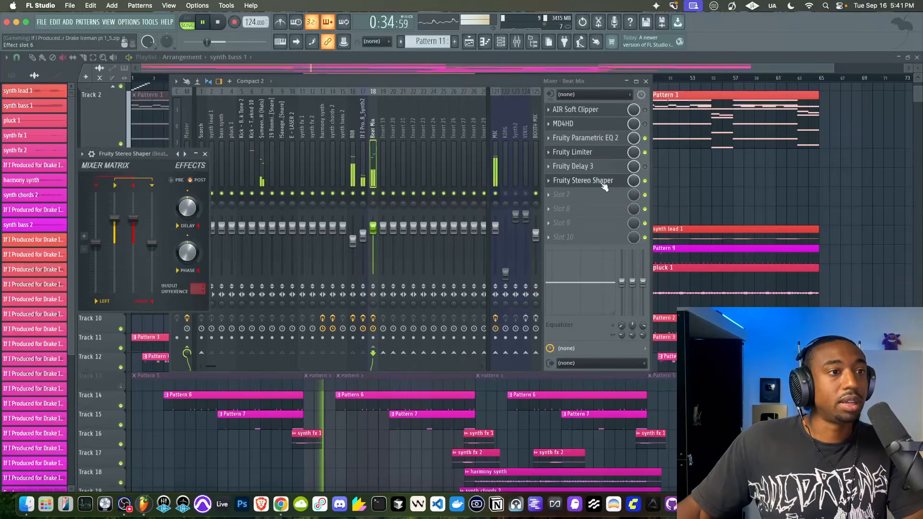
pyautogui.press('space')
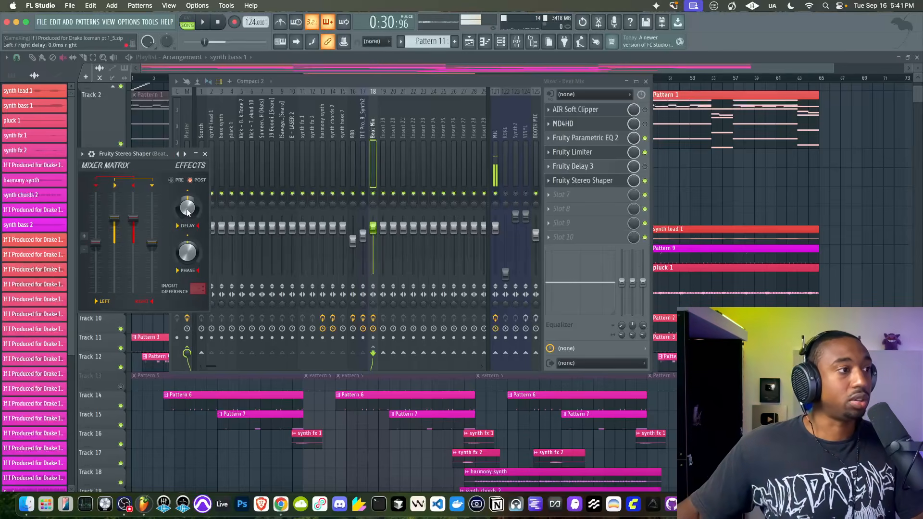
# Step: Audition a left/right delay of up to 6.3 ms right in Fruity Stereo Shaper and reset the delay
pyautogui.press('space')
pyautogui.scroll(2, 188, 208)
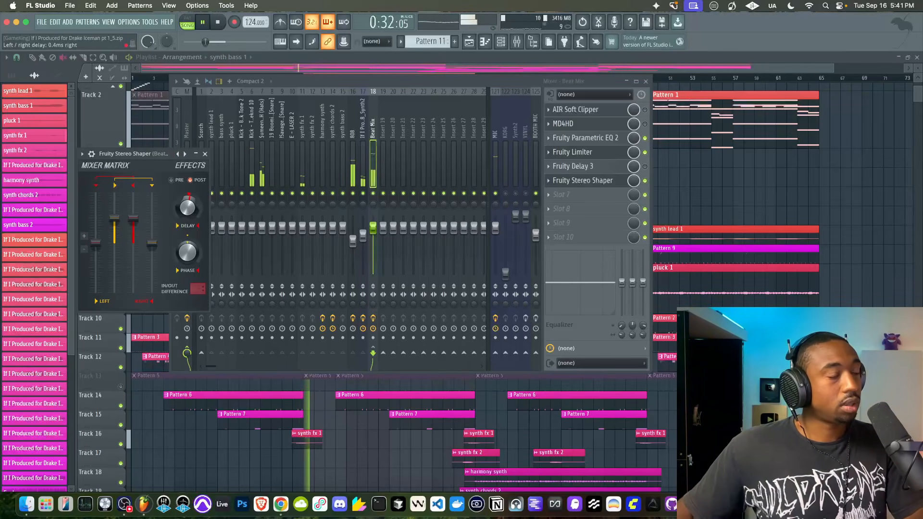
pyautogui.scroll(4, 188, 210)
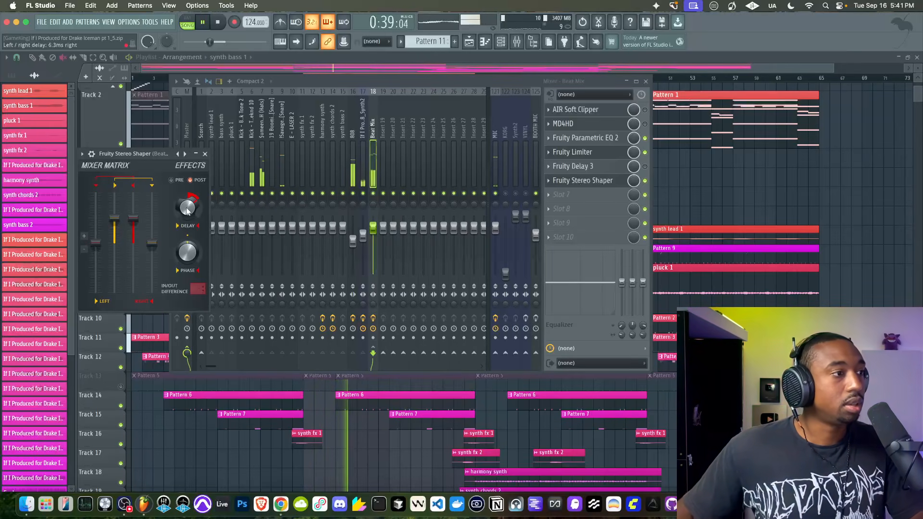
pyautogui.rightClick(187, 211)
pyautogui.click(192, 218)
pyautogui.press('space')
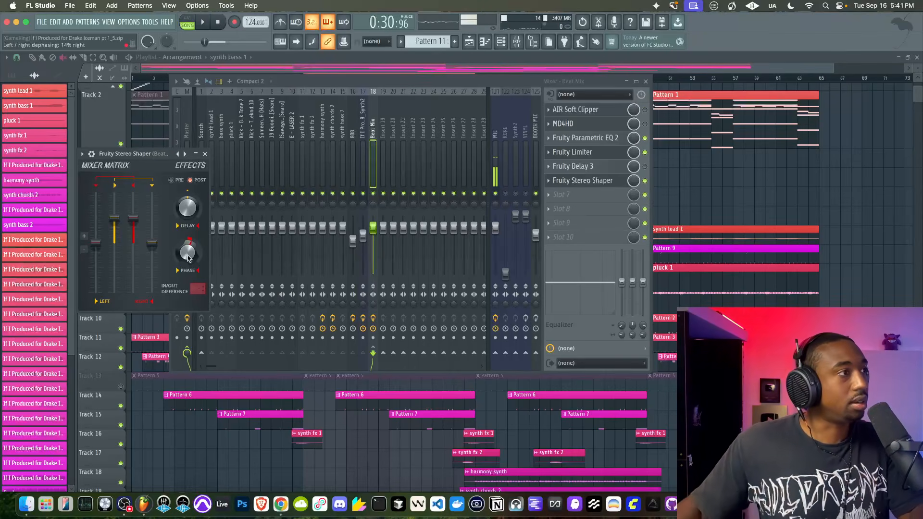
# Step: Audition left/right dephasing amounts of up to 68% right in Fruity Stereo Shaper on the playing section
pyautogui.press('space')
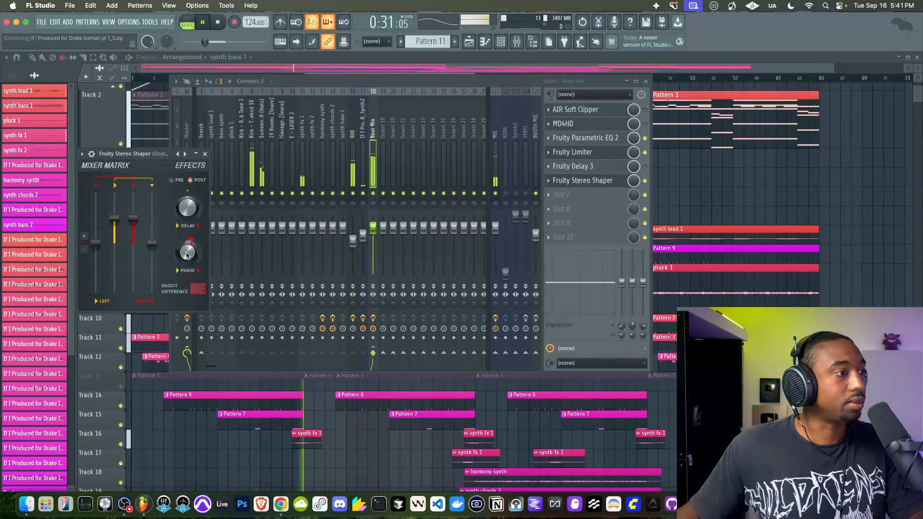
pyautogui.moveTo(187, 255); pyautogui.dragTo(187, 220)
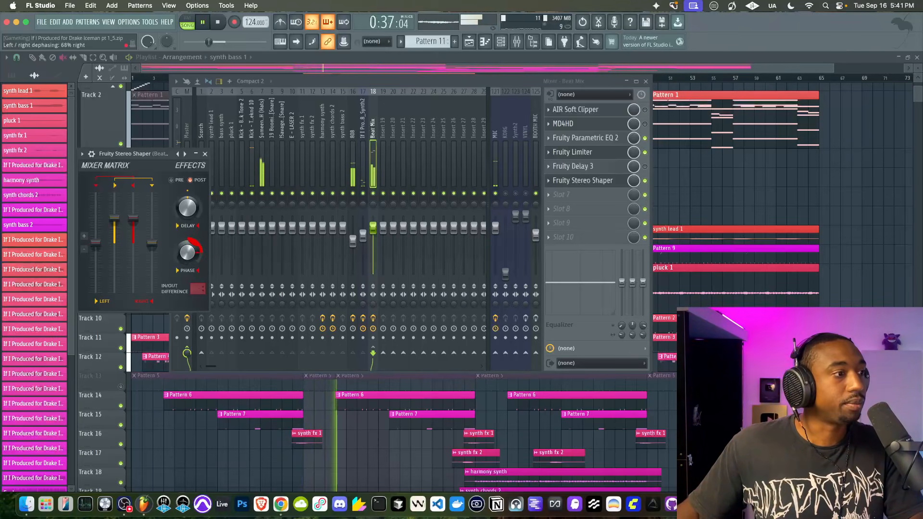
pyautogui.moveTo(187, 251)
pyautogui.mouseDown()
pyautogui.moveTo(186, 270)
pyautogui.moveTo(187, 256)
pyautogui.mouseUp()
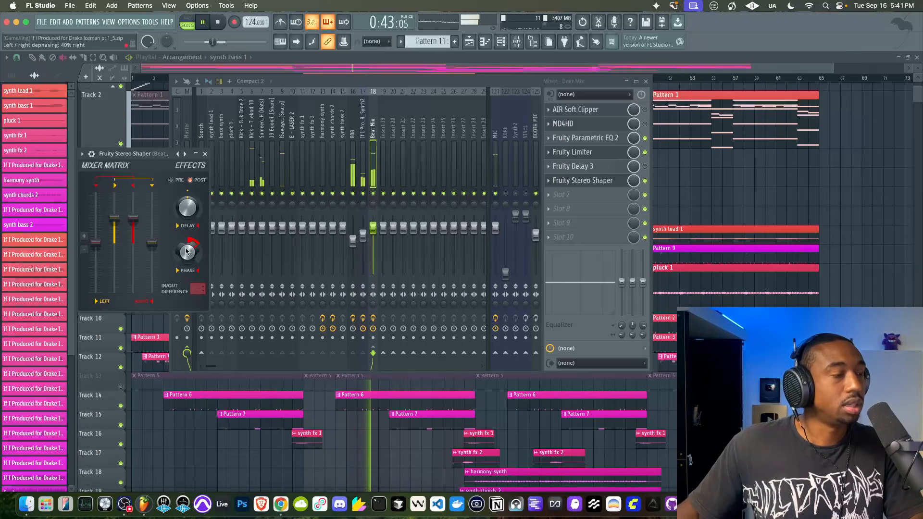
pyautogui.moveTo(187, 251); pyautogui.dragTo(186, 254)
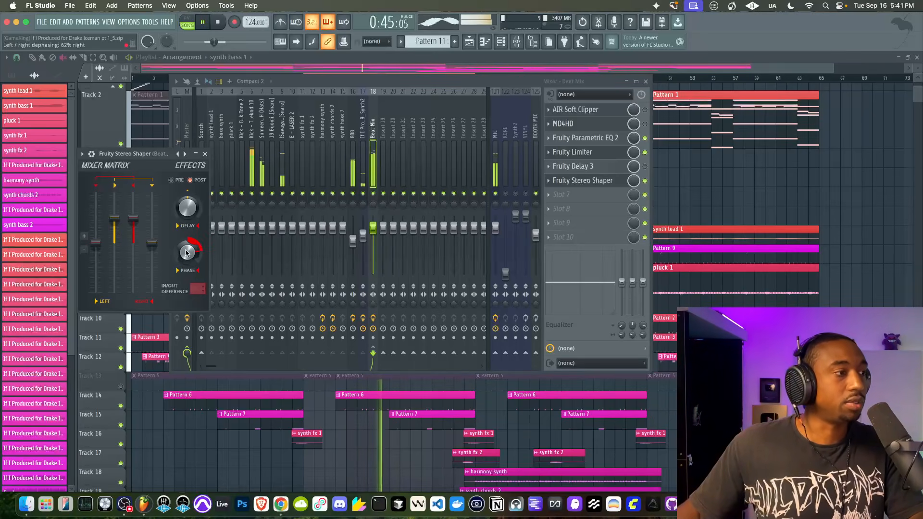
pyautogui.press('space')
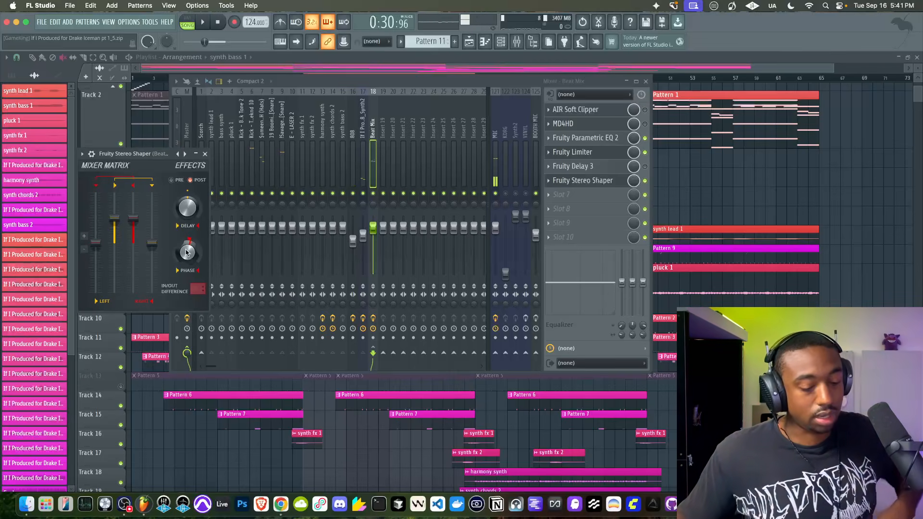
# Step: Play the section with 16% right dephasing in Fruity Stereo Shaper and reset the phase amount
pyautogui.press('space')
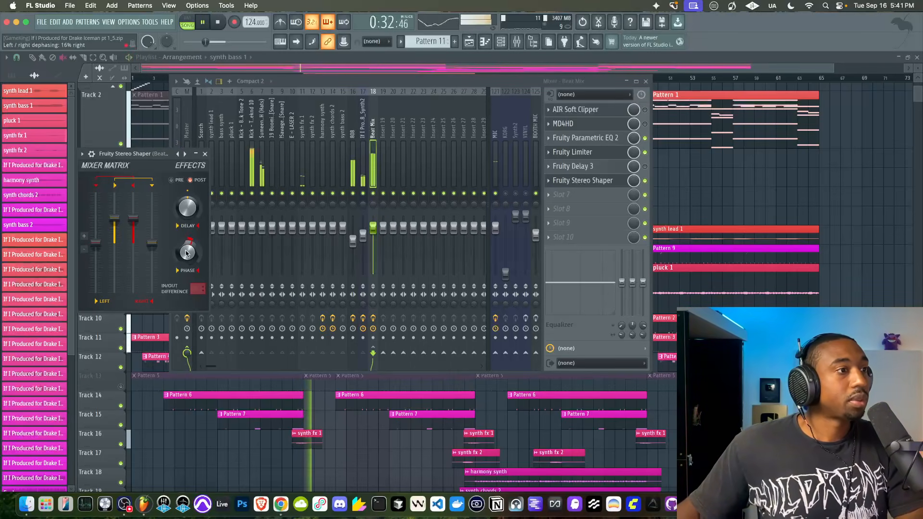
pyautogui.press('space')
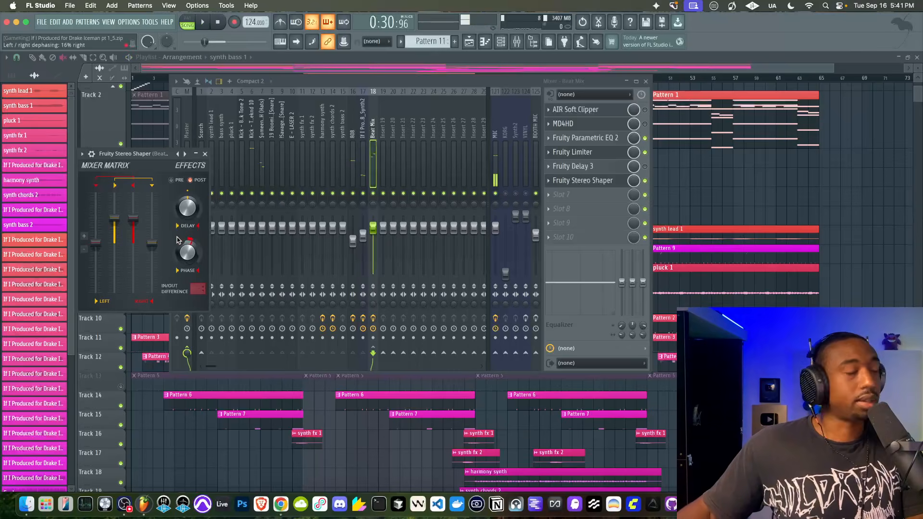
pyautogui.press('space')
pyautogui.press('space')
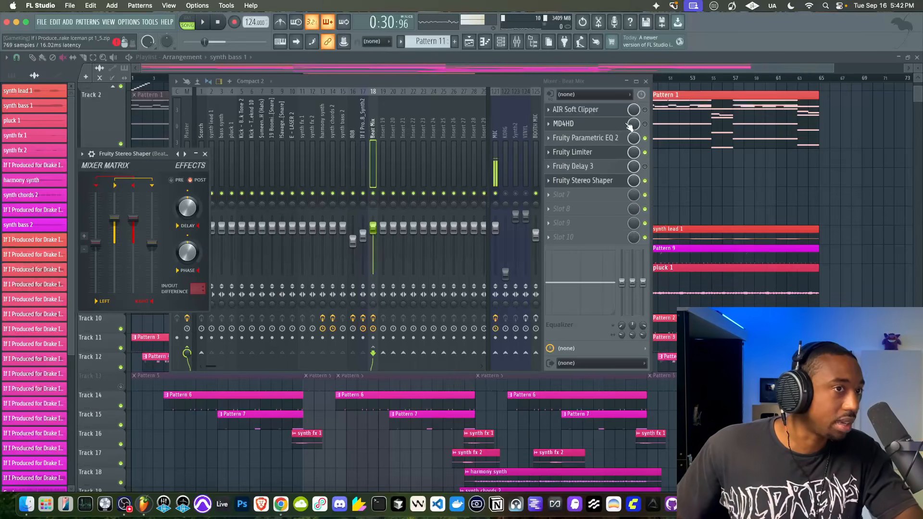
# Step: Enable MD4HD on the Beat Mix track and open it to view its mid/side trim gain settings
pyautogui.click(645, 123)
pyautogui.click(595, 129)
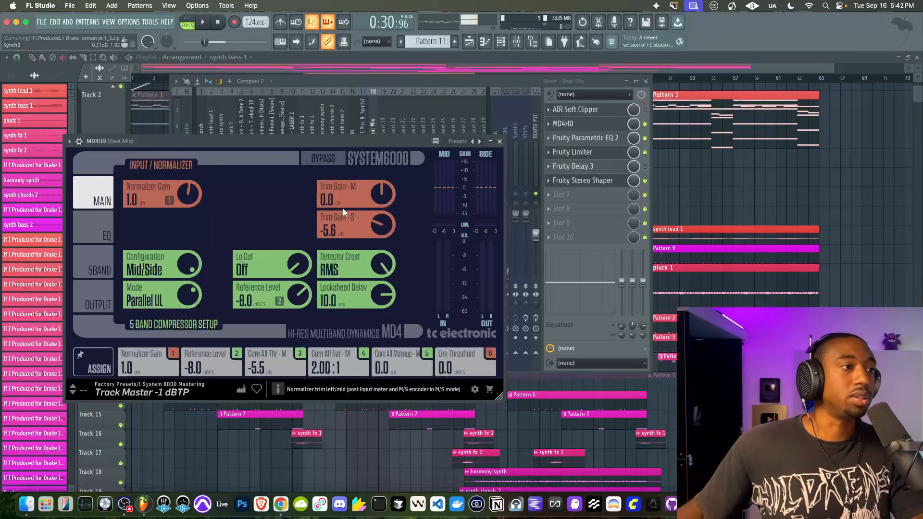
pyautogui.click(500, 141)
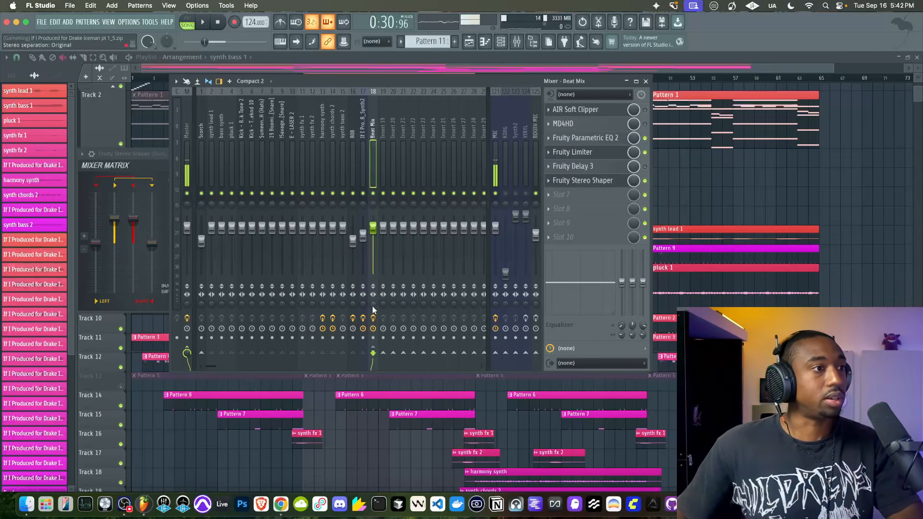
# Step: Audition the section with the Beat Mix track's stereo separation at 100% separated
pyautogui.press('space')
pyautogui.press('space')
pyautogui.moveTo(373, 309); pyautogui.dragTo(371, 304)
pyautogui.press('space')
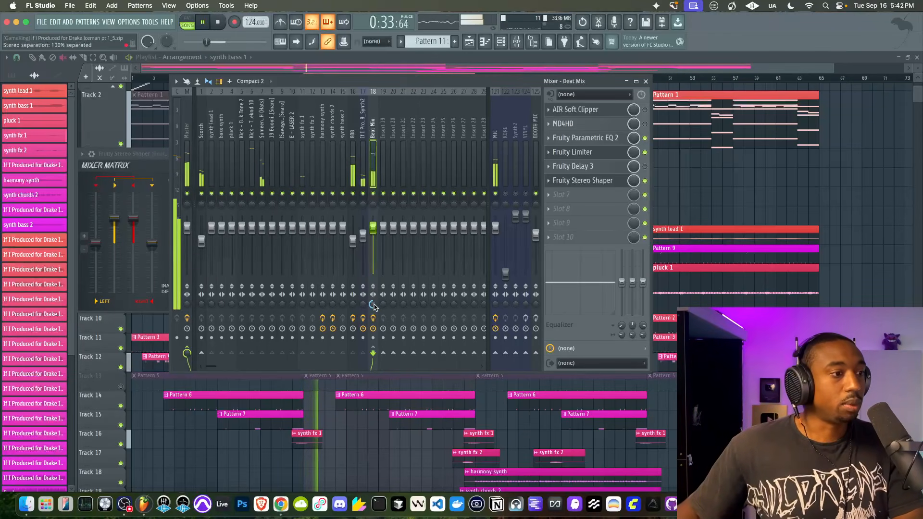
# Step: Set the Beat Mix track's stereo separation to 50% merged and play the section
pyautogui.moveTo(374, 307); pyautogui.dragTo(375, 318)
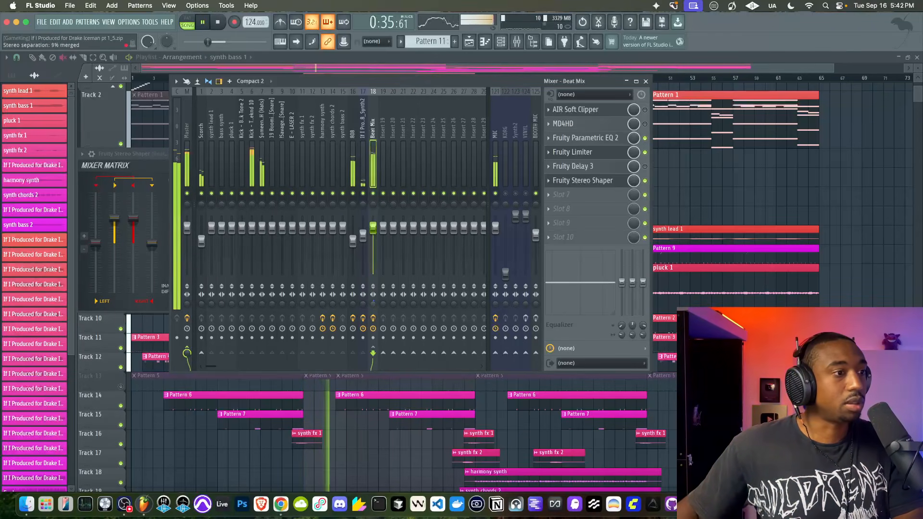
pyautogui.press('space')
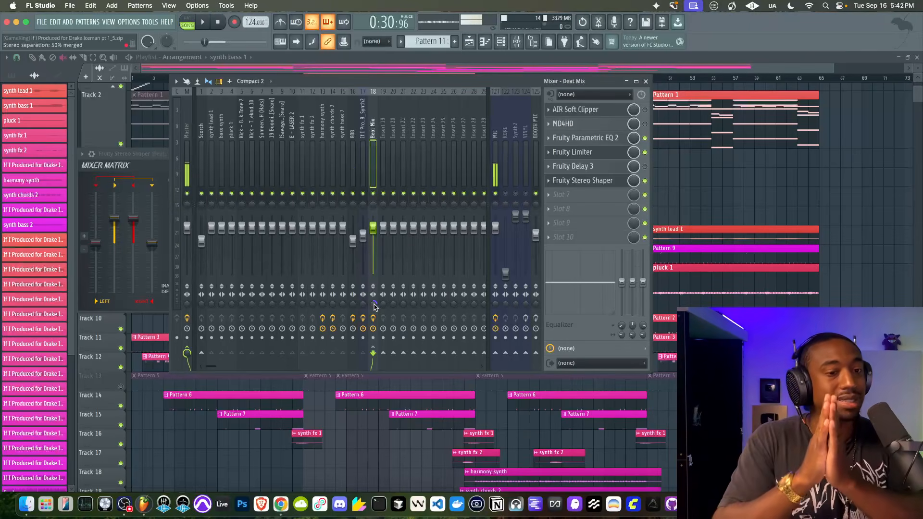
pyautogui.press('space')
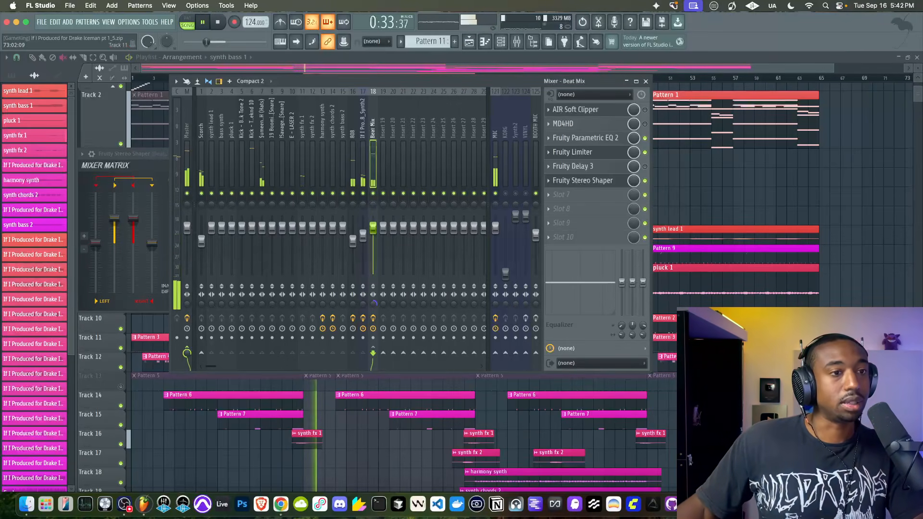
pyautogui.click(516, 42)
pyautogui.click(516, 42)
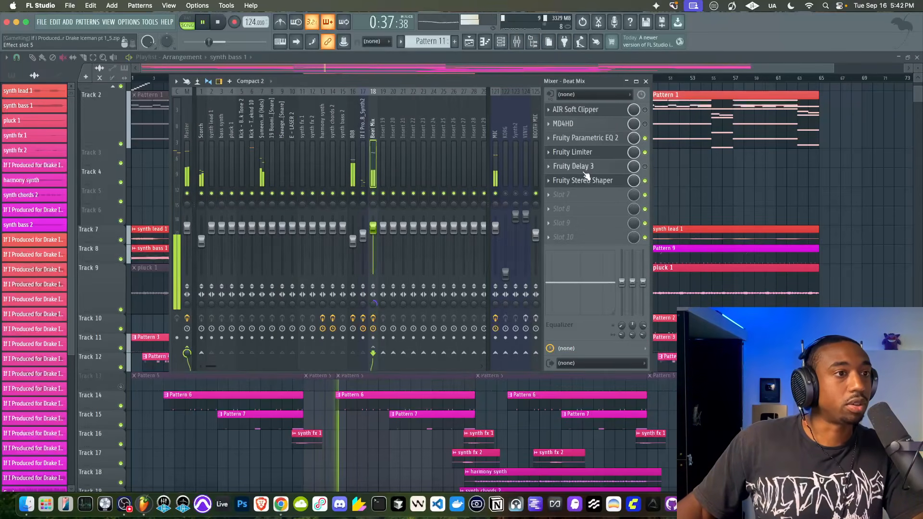
pyautogui.press('space')
# Step: Shift the limiter, delay and stereo shaper down one slot on Beat Mix and load Fruity Soft Clipper in slot 4
pyautogui.click(599, 138)
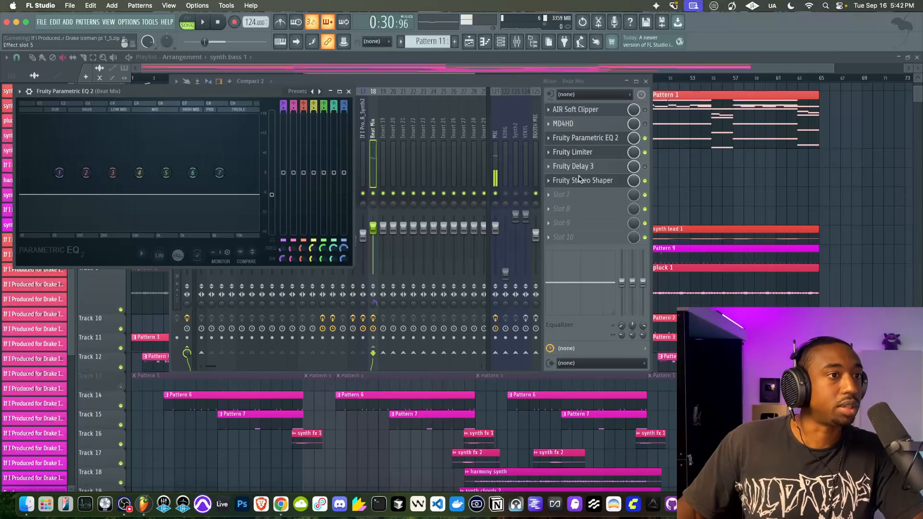
pyautogui.scroll(-1, 576, 182)
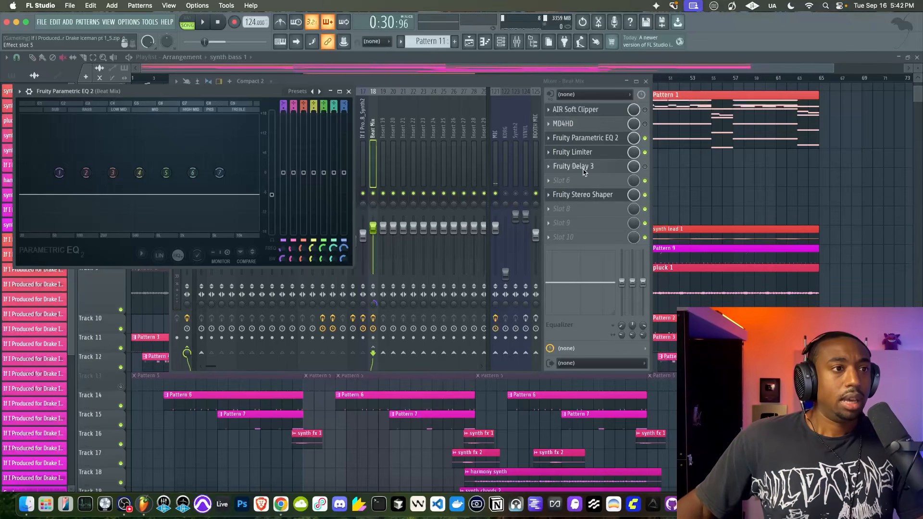
pyautogui.scroll(-1, 583, 170)
pyautogui.scroll(-1, 587, 152)
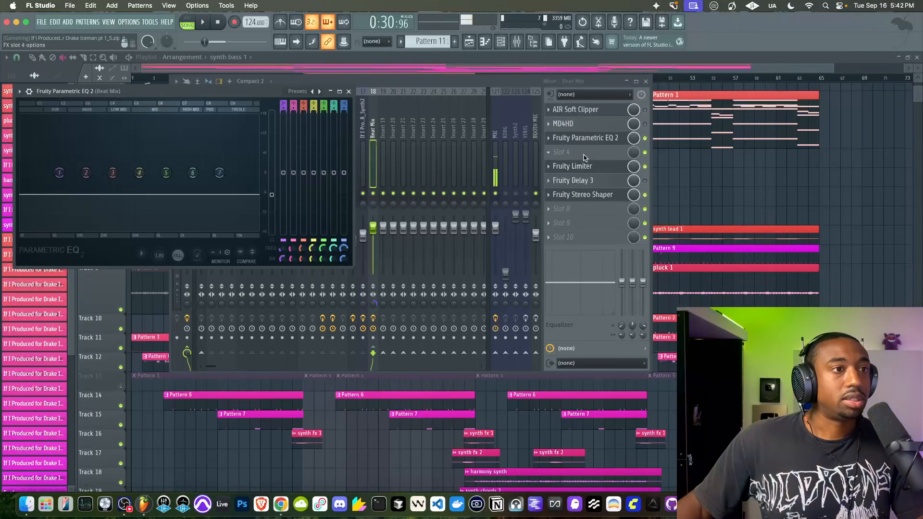
pyautogui.click(585, 157)
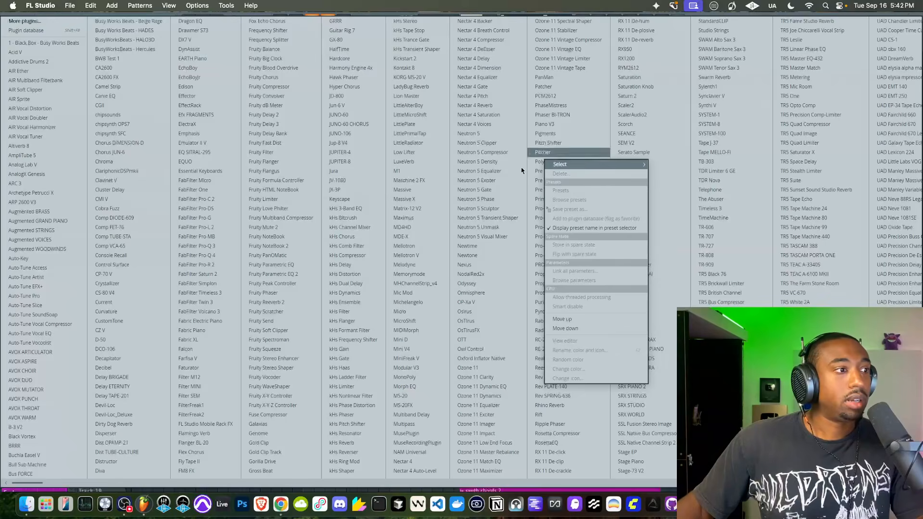
pyautogui.click(298, 330)
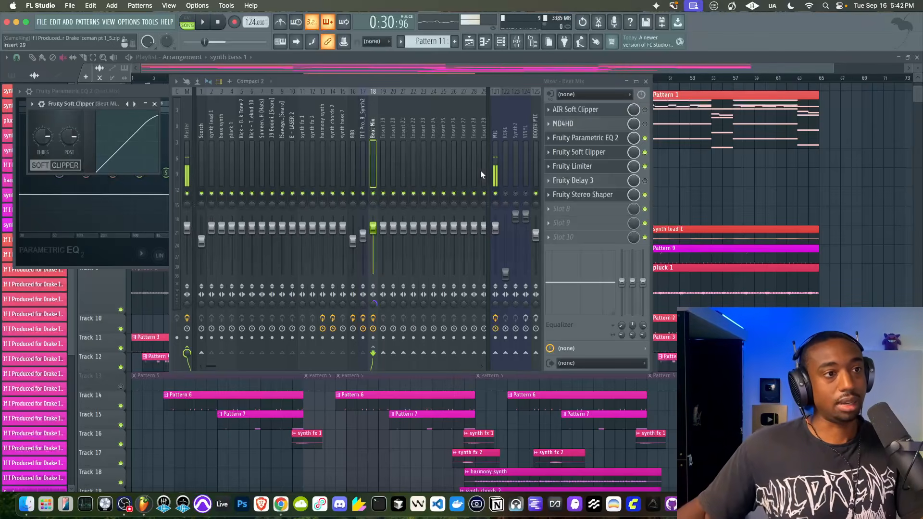
# Step: Open Fruity Parametric EQ 2 and place its window below Fruity Soft Clipper so both are accessible
pyautogui.click(596, 139)
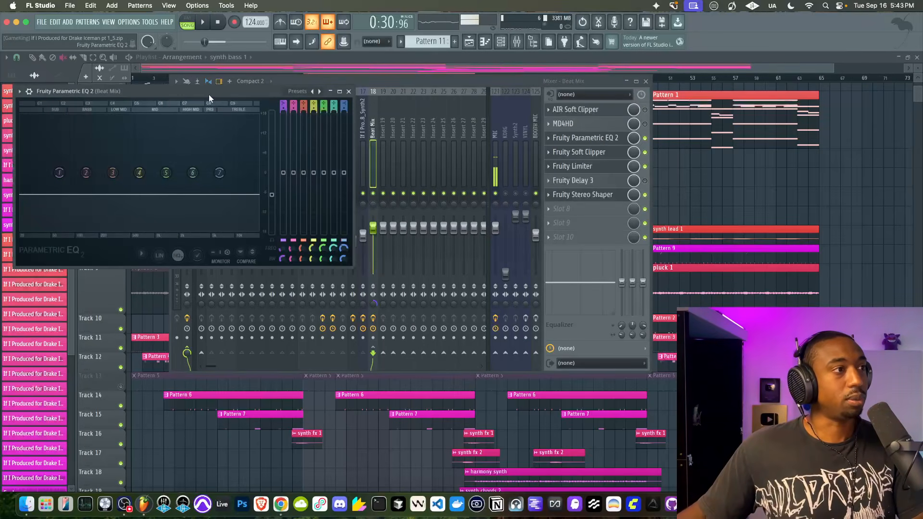
pyautogui.moveTo(208, 94); pyautogui.dragTo(203, 175)
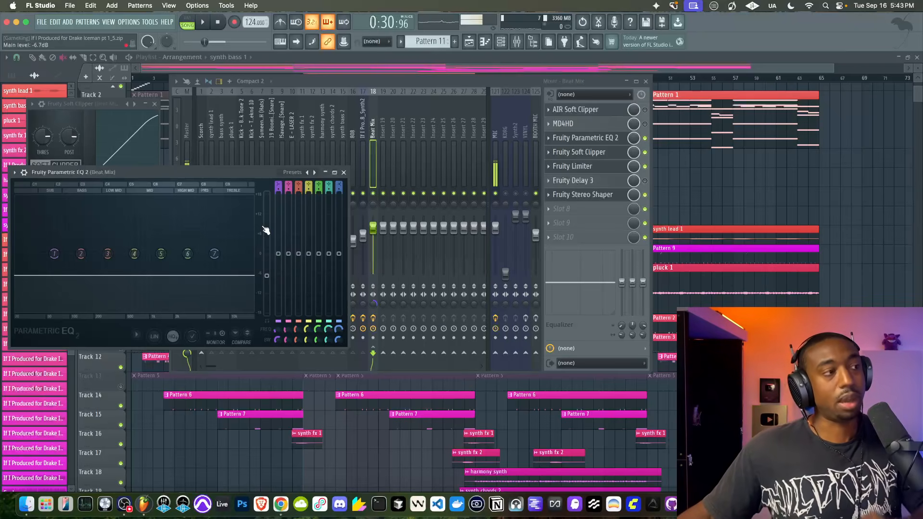
pyautogui.click(114, 105)
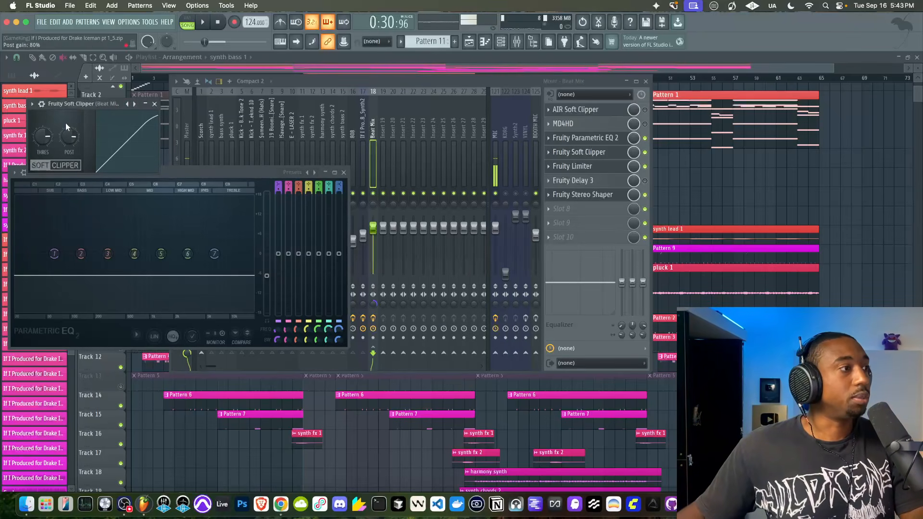
# Step: Play the section briefly and set Fruity Soft Clipper's threshold to 0.0 dB and its post gain to 68%
pyautogui.press('space')
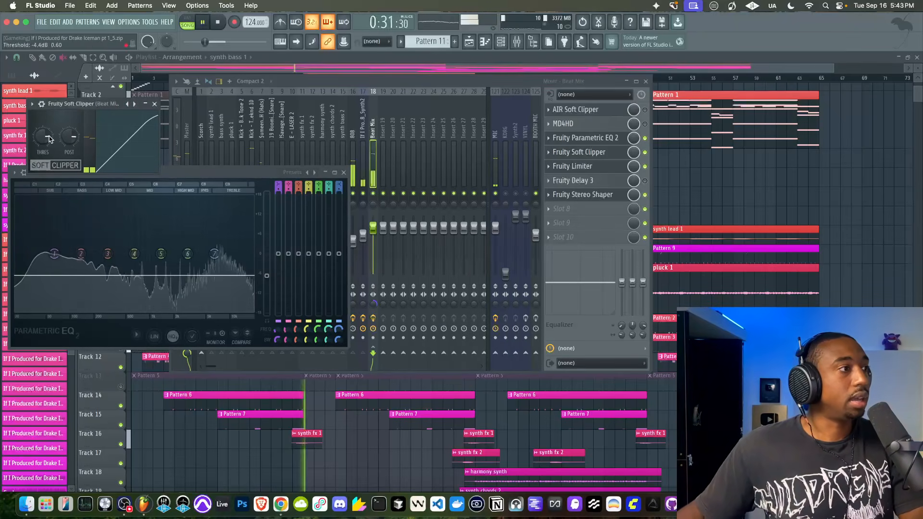
pyautogui.press('space')
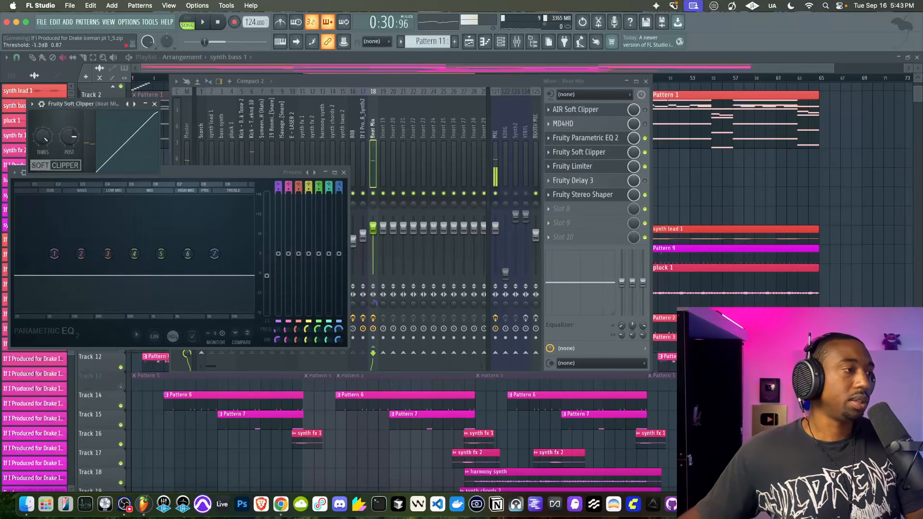
pyautogui.moveTo(46, 137); pyautogui.dragTo(47, 89)
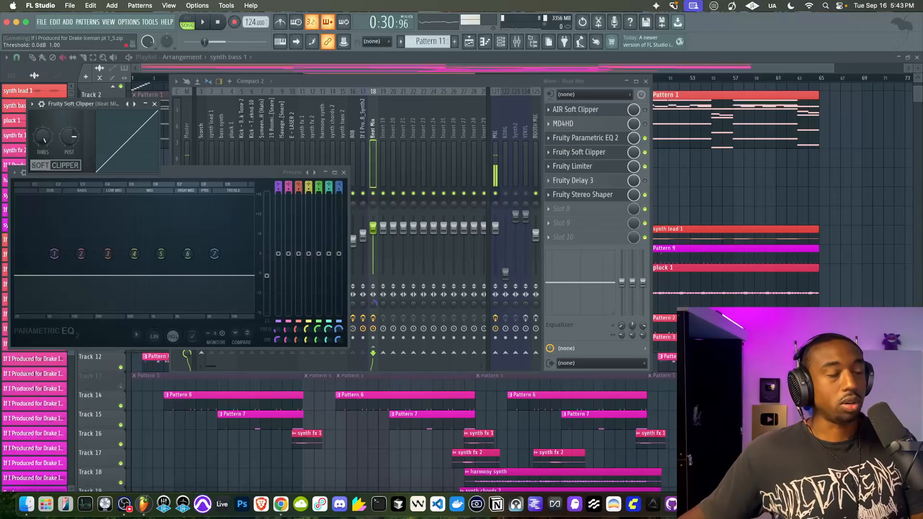
pyautogui.moveTo(47, 137); pyautogui.dragTo(46, 144)
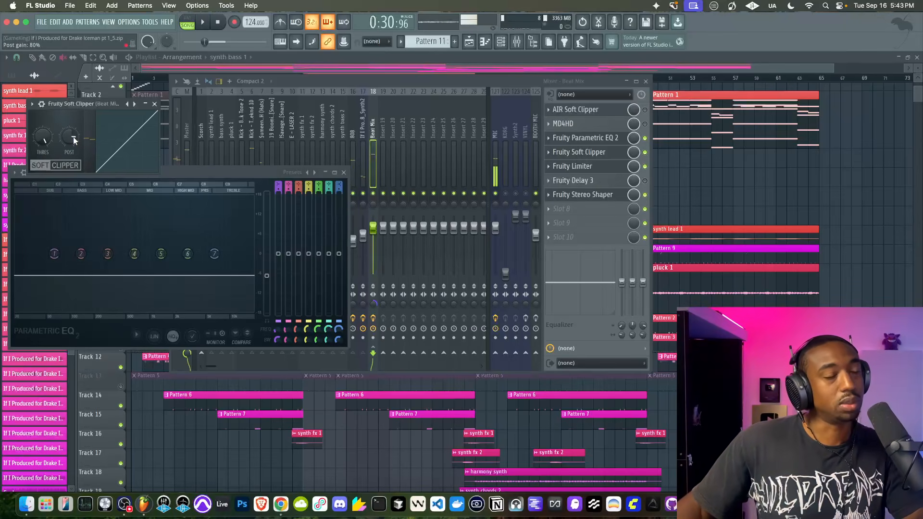
pyautogui.moveTo(73, 137); pyautogui.dragTo(73, 152)
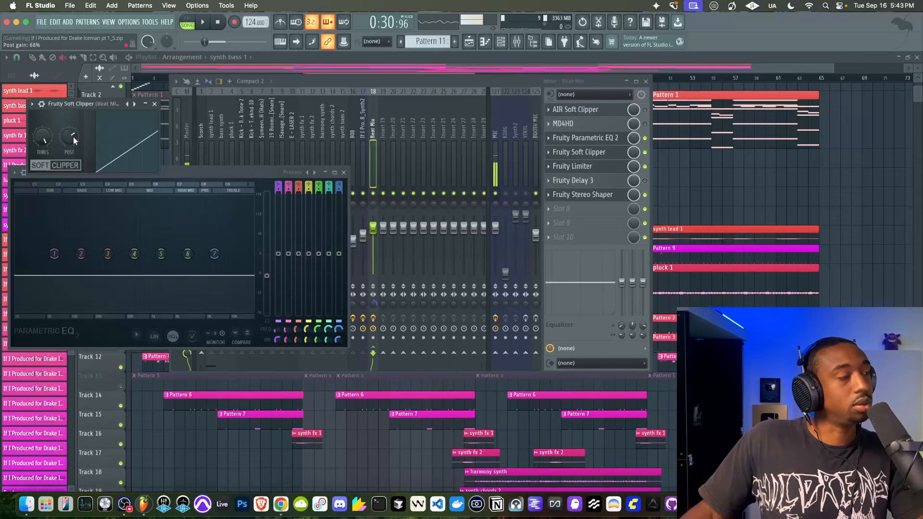
pyautogui.press('space')
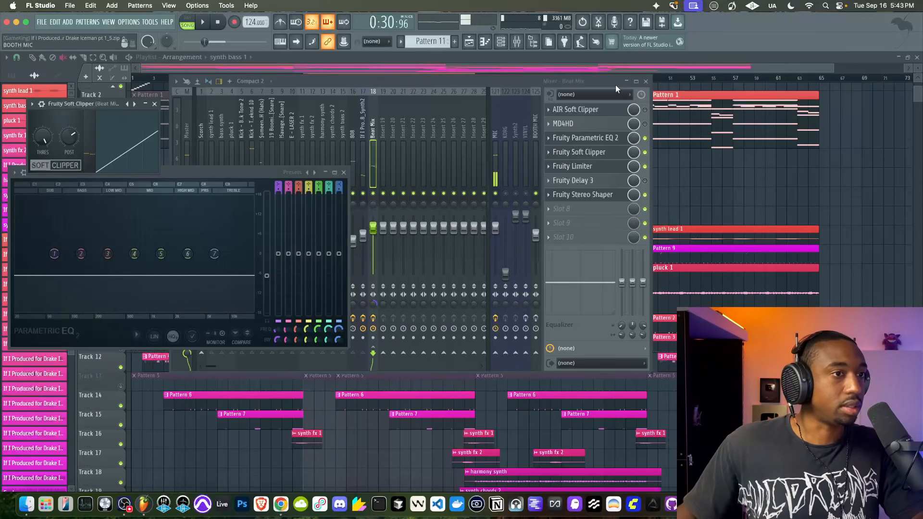
# Step: Move the mixer and EQ windows clear, and raise the EQ's main level while lowering the Soft Clipper post gain to 55% during playback
pyautogui.moveTo(593, 81); pyautogui.dragTo(720, 81)
pyautogui.moveTo(253, 172); pyautogui.dragTo(254, 232)
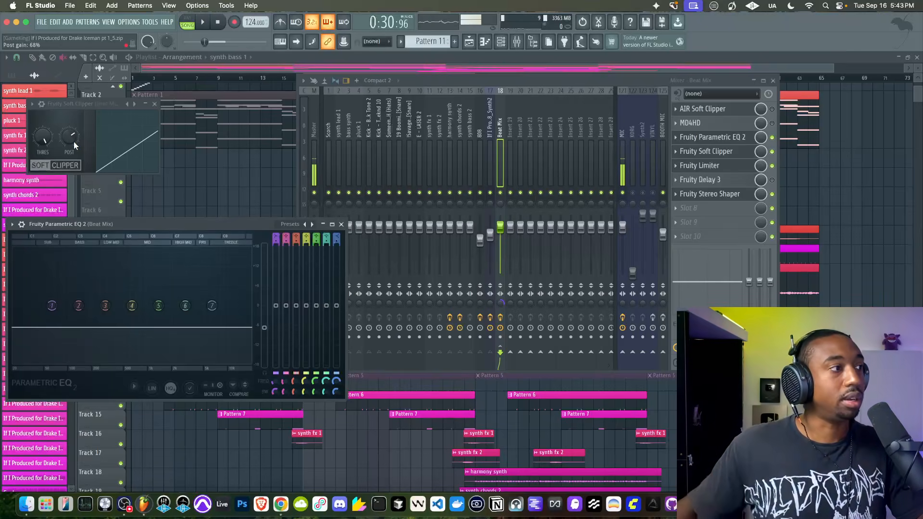
pyautogui.press('space')
pyautogui.moveTo(264, 327); pyautogui.dragTo(265, 303)
pyautogui.moveTo(69, 136); pyautogui.dragTo(69, 147)
pyautogui.moveTo(265, 303); pyautogui.dragTo(264, 297)
pyautogui.moveTo(70, 136); pyautogui.dragTo(69, 140)
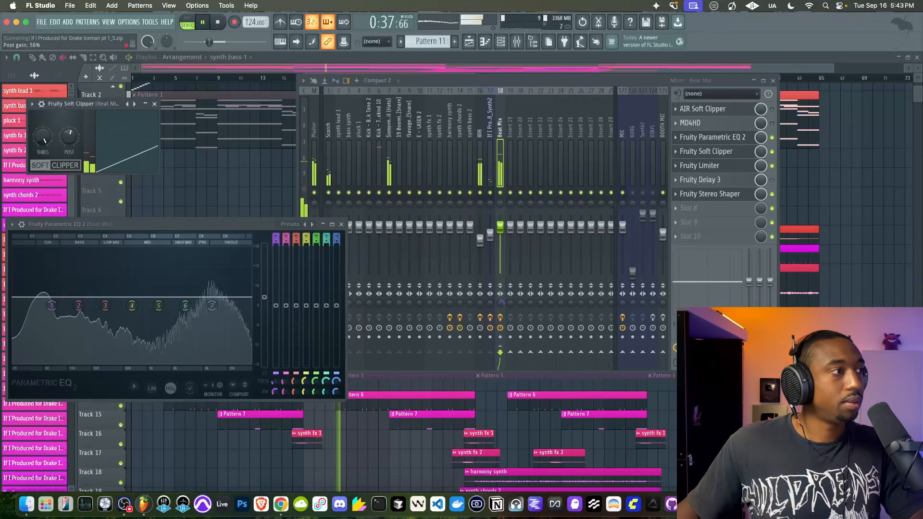
pyautogui.moveTo(264, 297); pyautogui.dragTo(265, 281)
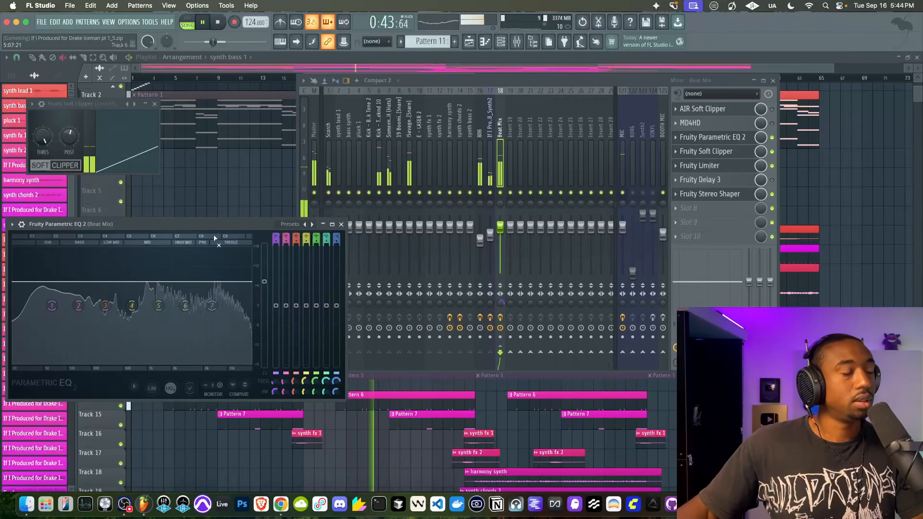
pyautogui.press('space')
# Step: Replay the section and bring the Fruity Parametric EQ 2 main level down to 3.8 dB
pyautogui.press('space')
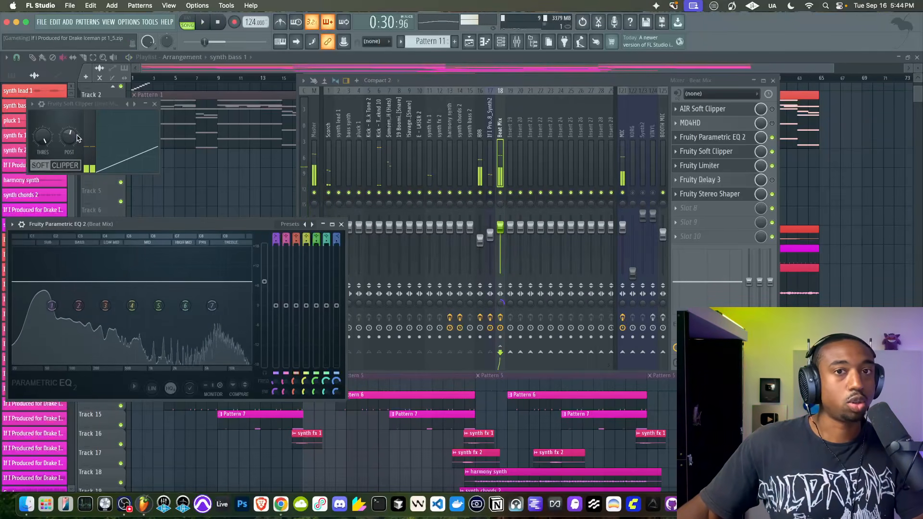
pyautogui.press('space')
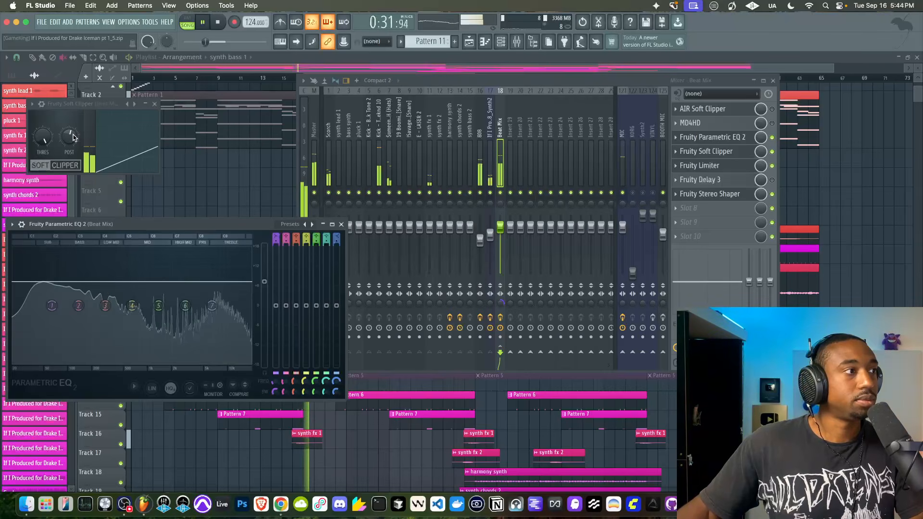
pyautogui.press('space')
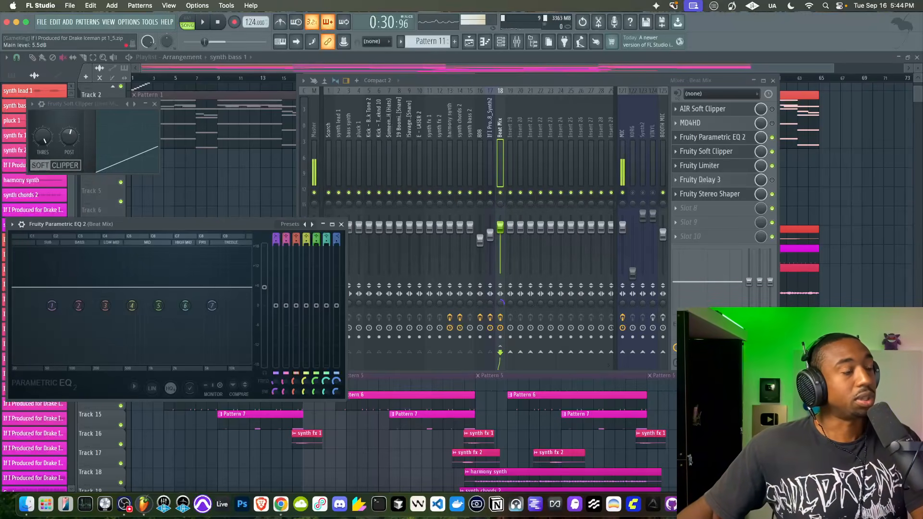
pyautogui.press('space')
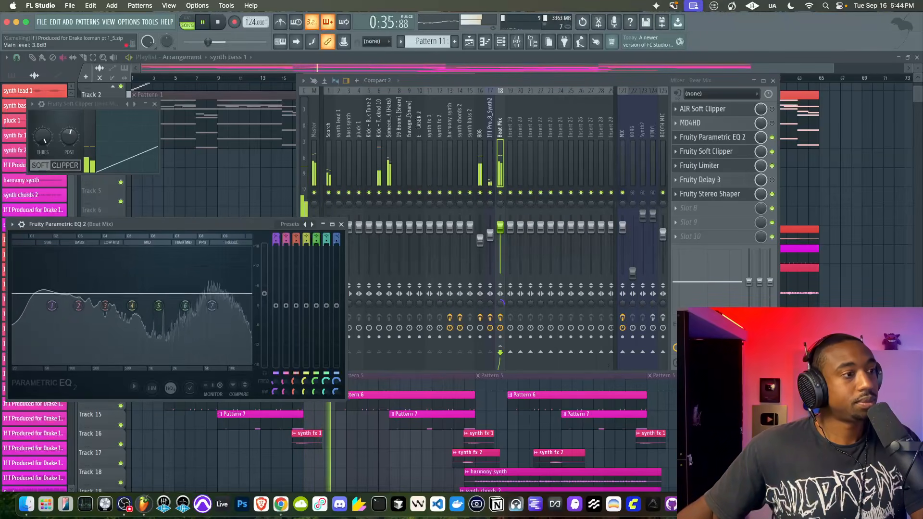
pyautogui.moveTo(265, 296); pyautogui.dragTo(265, 293)
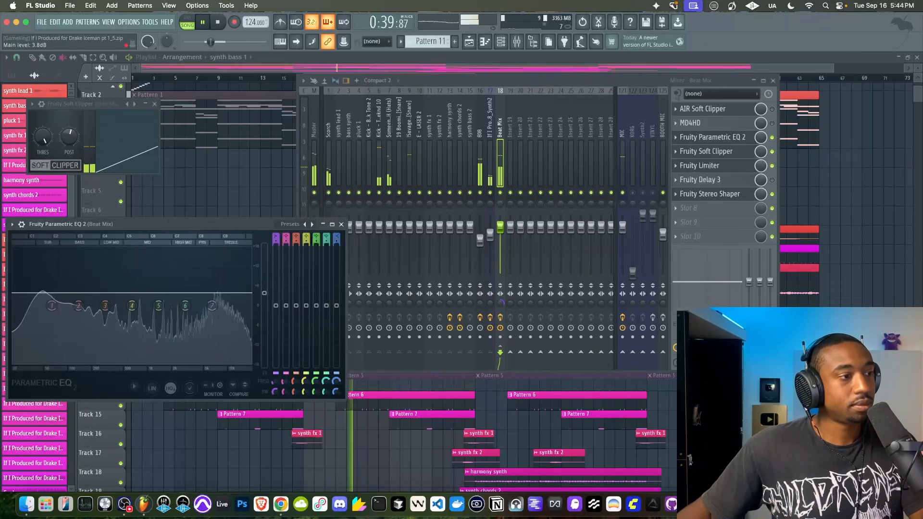
pyautogui.press('space')
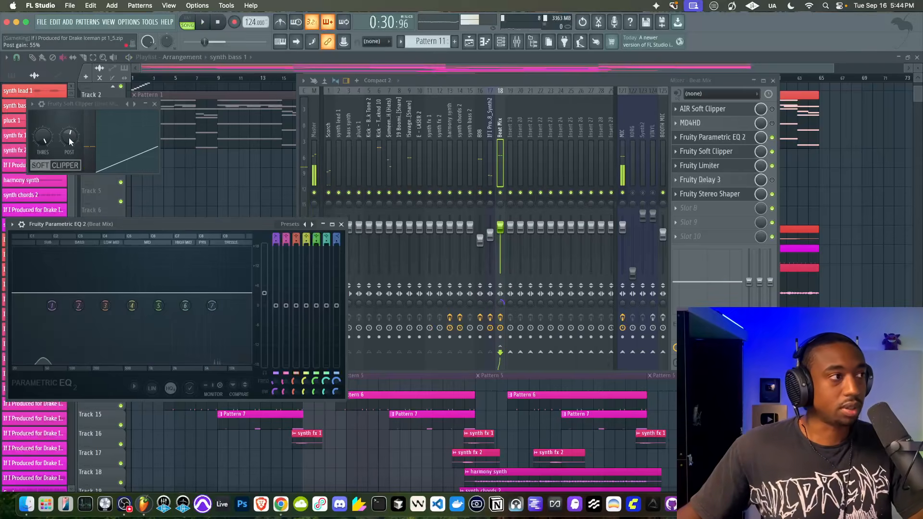
# Step: Set Fruity Soft Clipper's post gain to 62% and play the section to check it
pyautogui.click(70, 140)
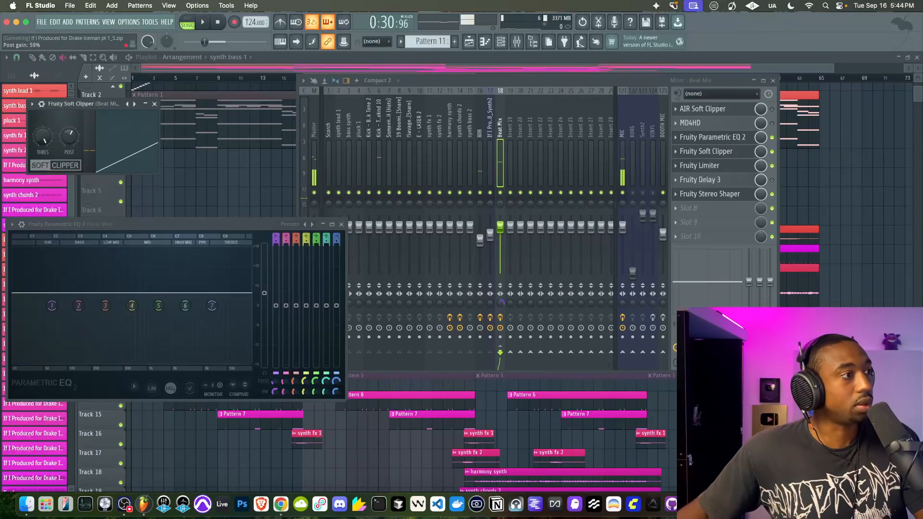
pyautogui.moveTo(69, 140); pyautogui.dragTo(68, 137)
pyautogui.press('space')
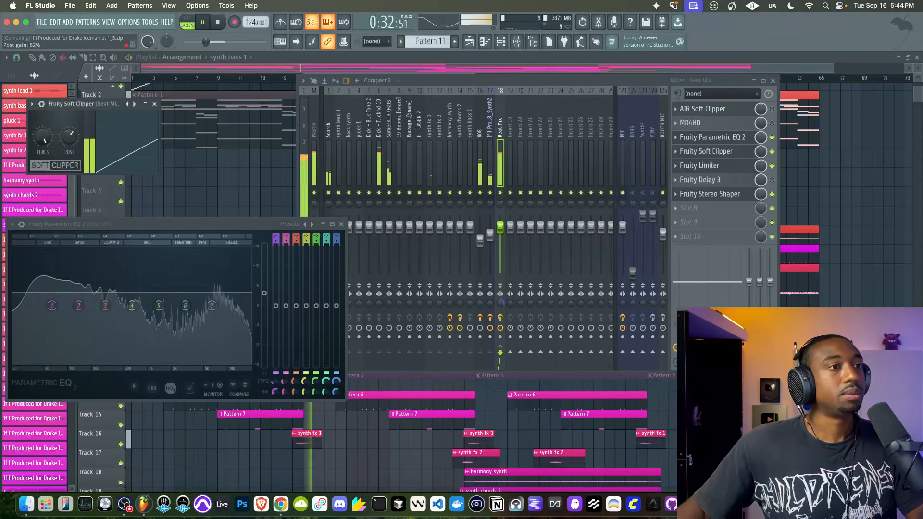
pyautogui.press('space')
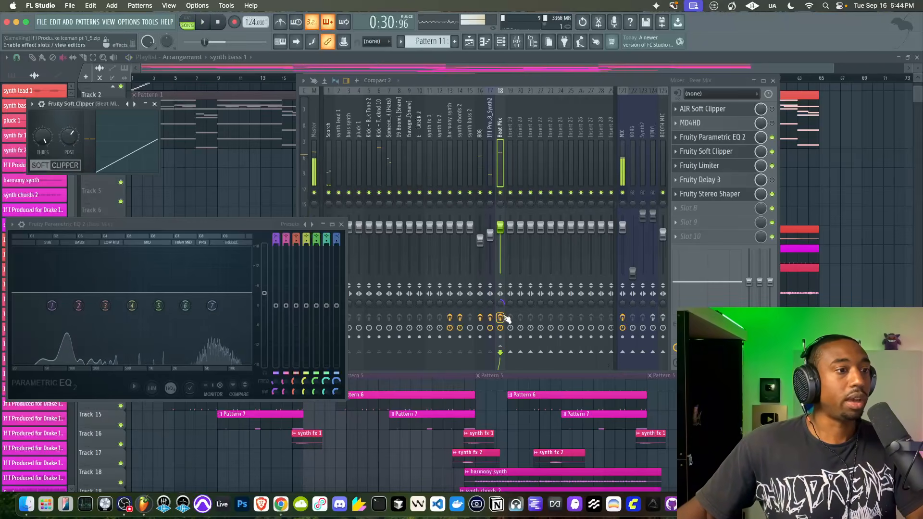
# Step: Compare the section with the Beat Mix effects bypassed and enabled, and bring the Fruity Soft Clipper window forward
pyautogui.click(505, 318)
pyautogui.press('space')
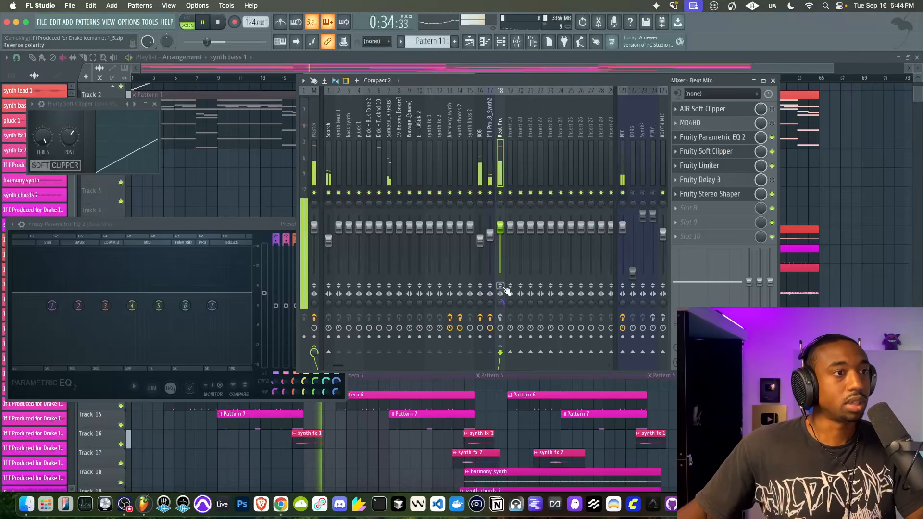
pyautogui.press('space')
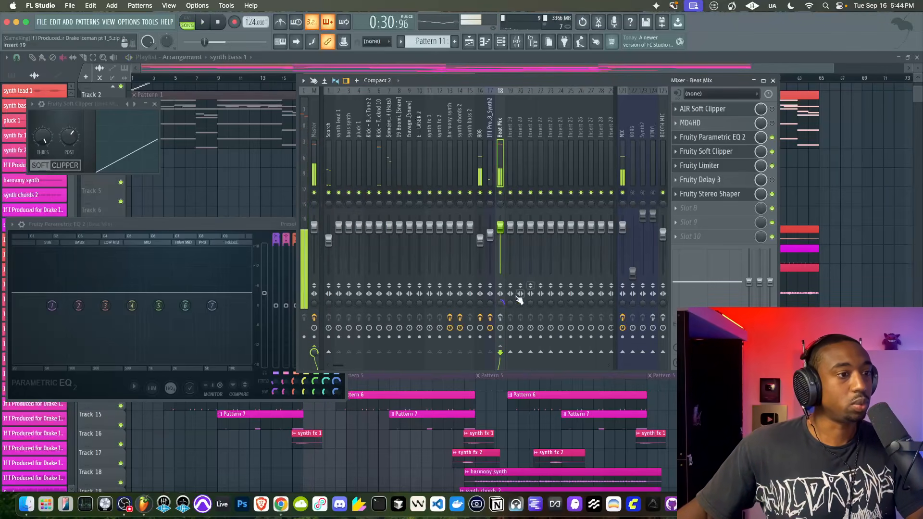
pyautogui.press('space')
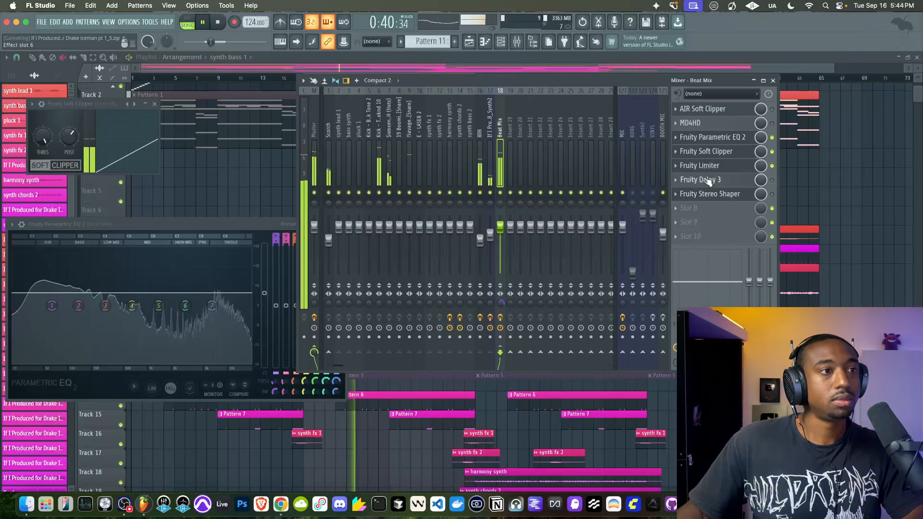
pyautogui.click(713, 153)
pyautogui.press('space')
pyautogui.click(713, 153)
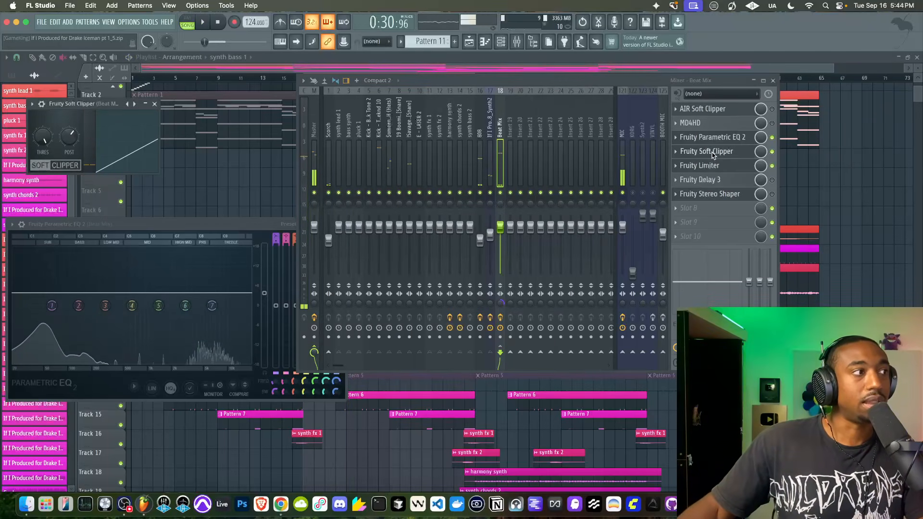
# Step: Add Fruity Parametric EQ 2 and Emphasis to the next two empty effect slots on the Beat Mix track
pyautogui.click(742, 153)
pyautogui.click(742, 153)
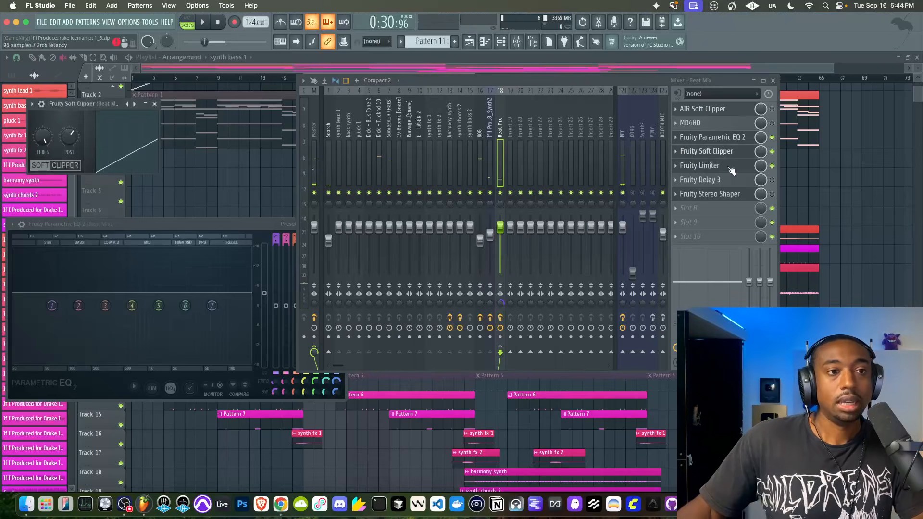
pyautogui.click(707, 209)
pyautogui.click(300, 275)
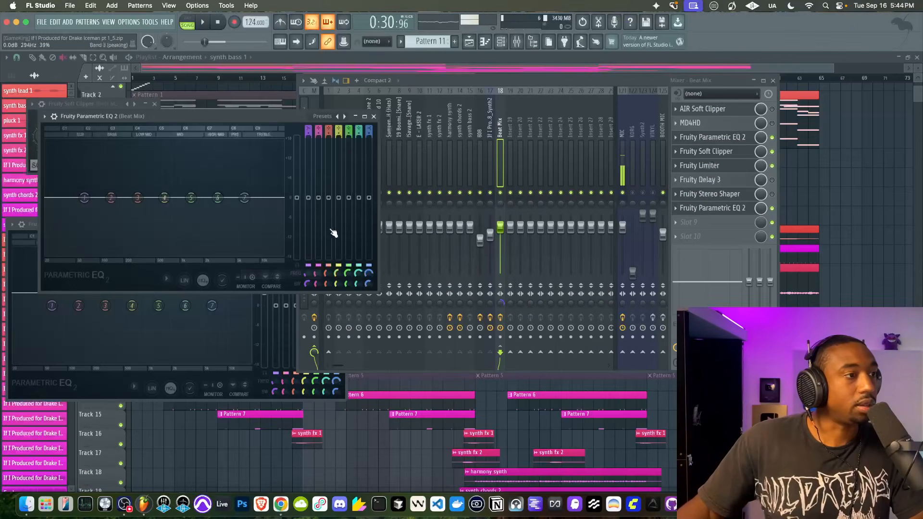
pyautogui.click(694, 225)
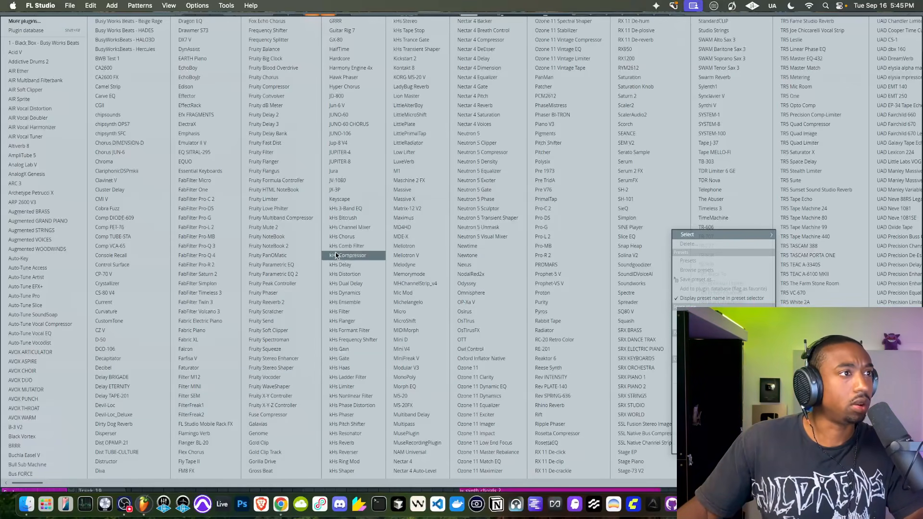
pyautogui.click(209, 133)
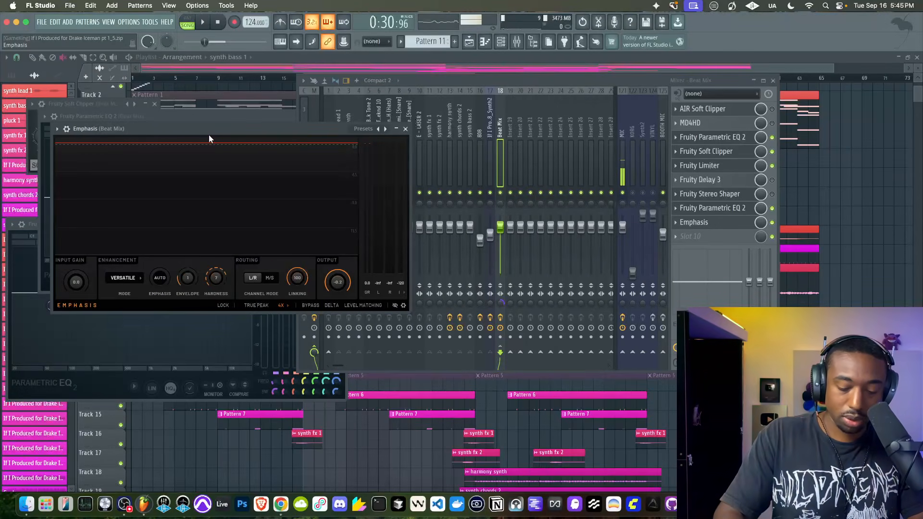
# Step: Set Emphasis's input gain to 3.4 dB and output to 0.0 while auditioning the section, and close its window
pyautogui.press('space')
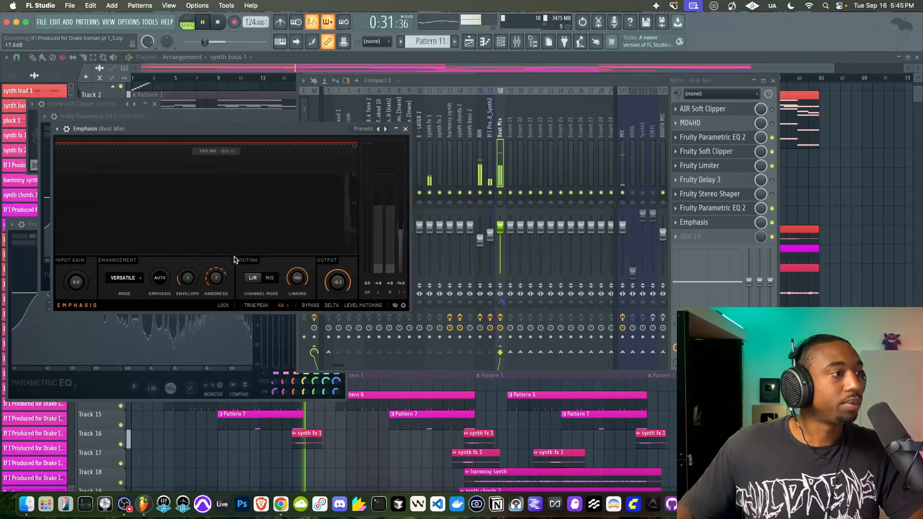
pyautogui.moveTo(75, 282); pyautogui.dragTo(76, 278)
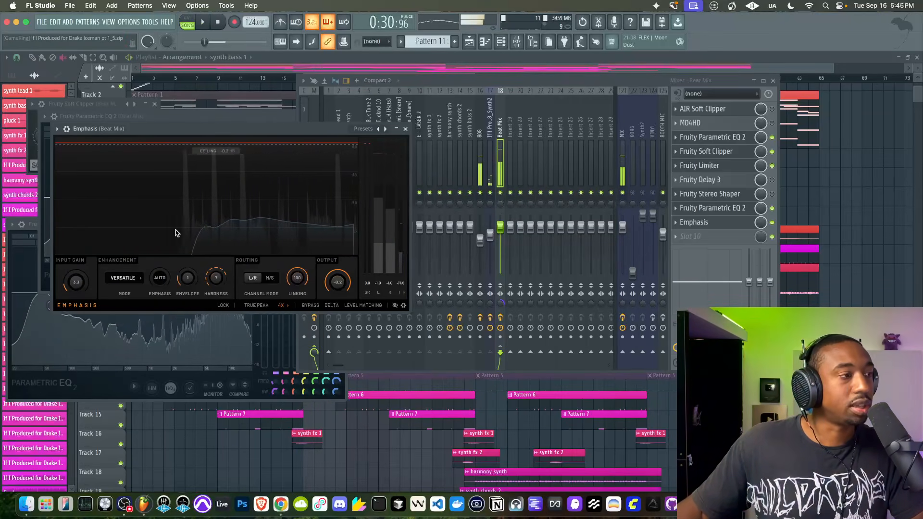
pyautogui.moveTo(80, 278); pyautogui.dragTo(79, 274)
pyautogui.moveTo(337, 282); pyautogui.dragTo(337, 278)
pyautogui.moveTo(73, 279); pyautogui.dragTo(72, 280)
pyautogui.press('space')
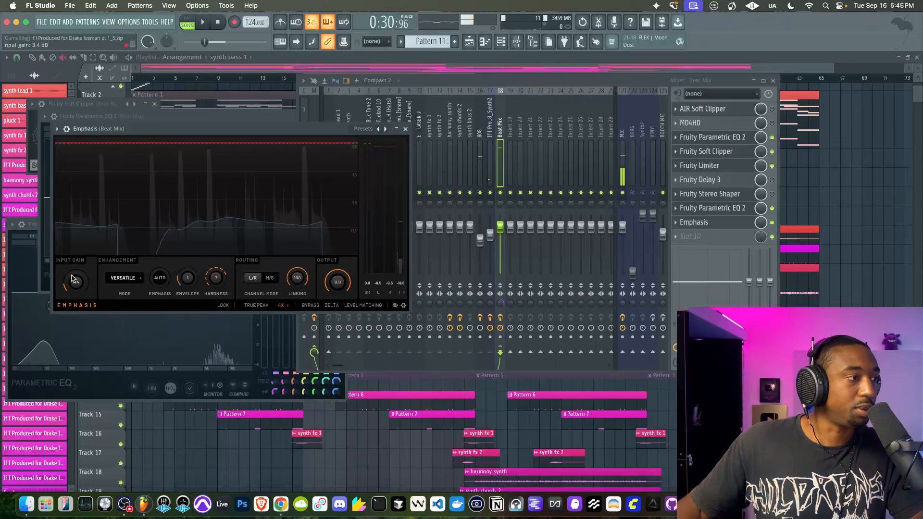
pyautogui.press('space')
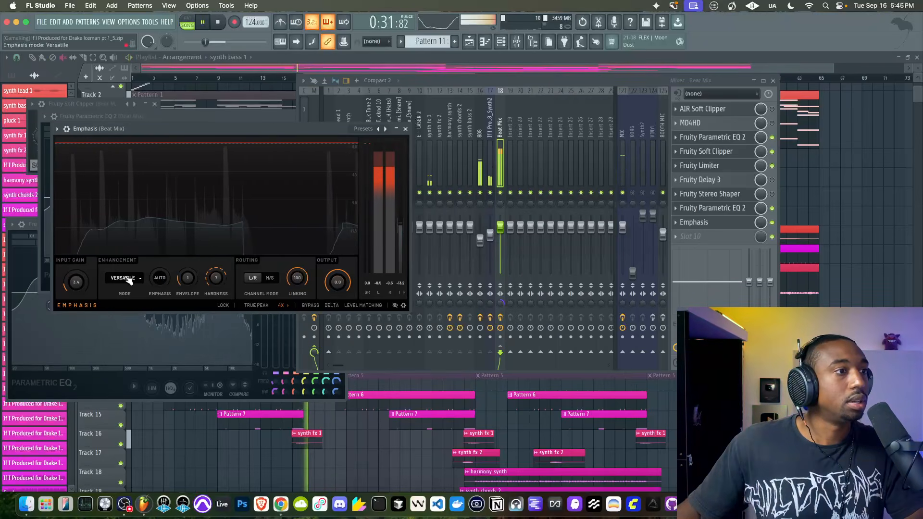
pyautogui.press('space')
pyautogui.click(406, 129)
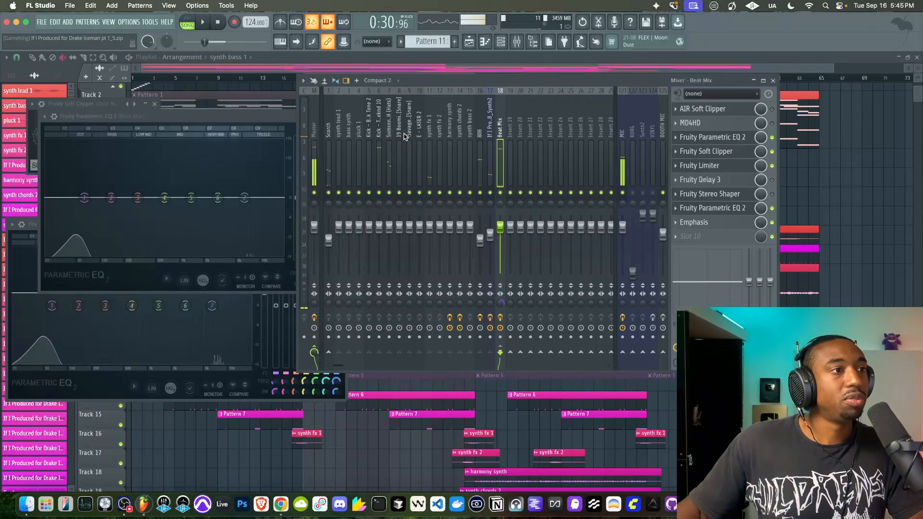
# Step: Fine-tune the first Fruity Parametric EQ 2's main level and set Fruity Soft Clipper's post gain to 64% during playback
pyautogui.click(731, 153)
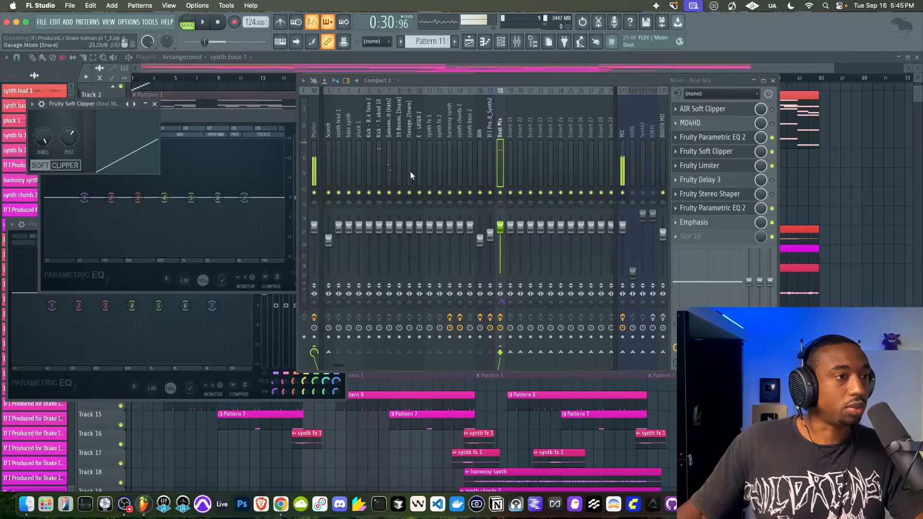
pyautogui.press('space')
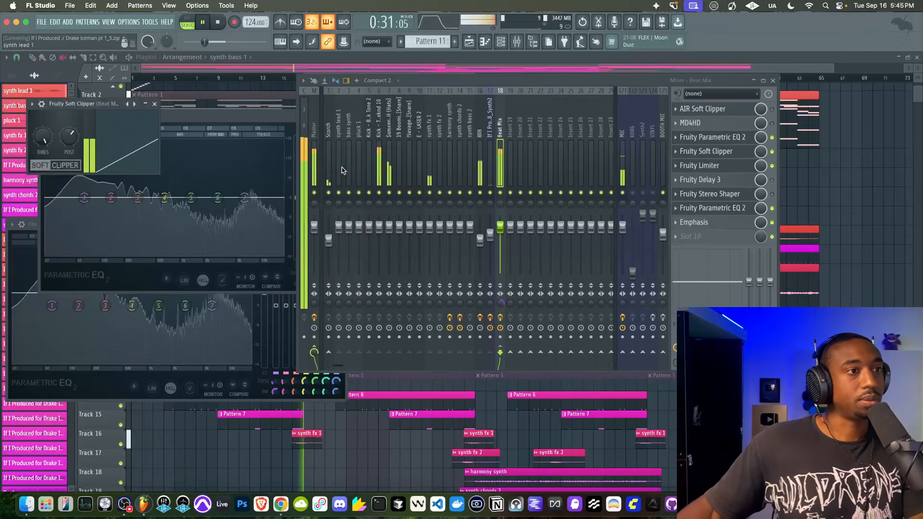
pyautogui.click(715, 139)
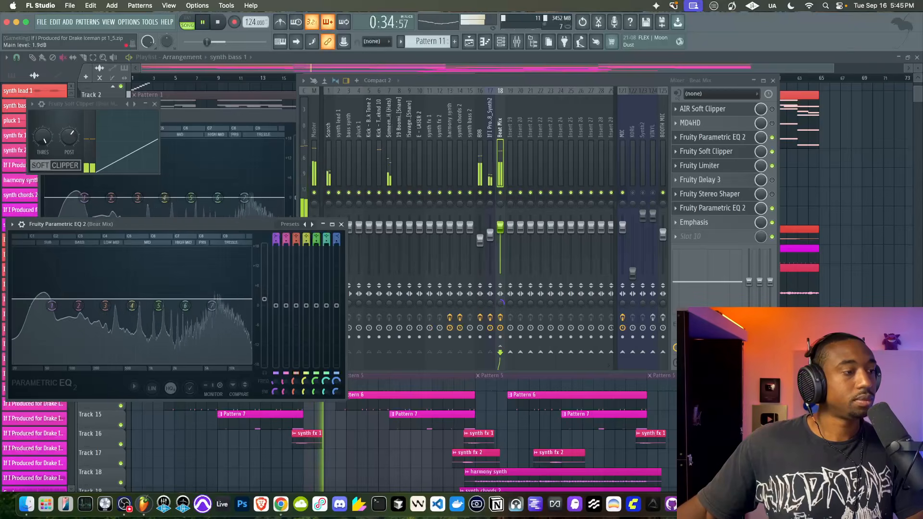
pyautogui.moveTo(264, 299); pyautogui.dragTo(265, 298)
pyautogui.moveTo(70, 139); pyautogui.dragTo(70, 136)
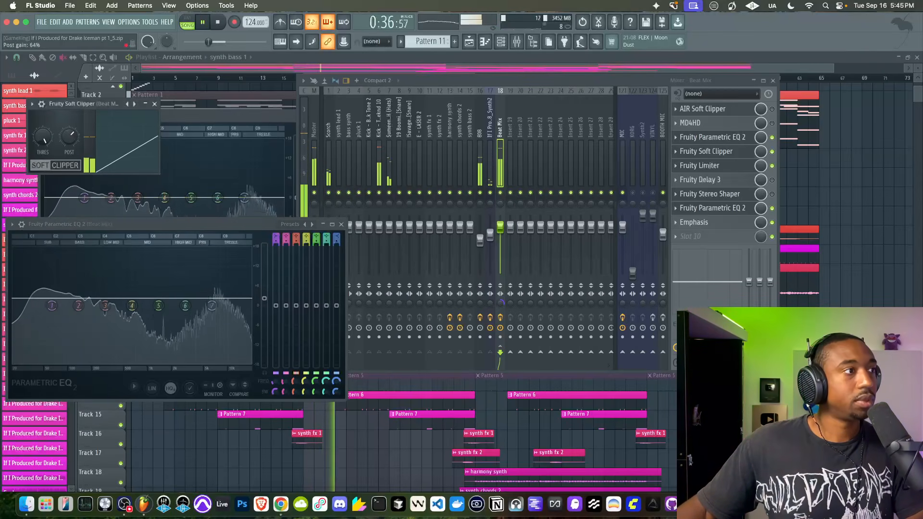
pyautogui.press('space')
pyautogui.click(154, 104)
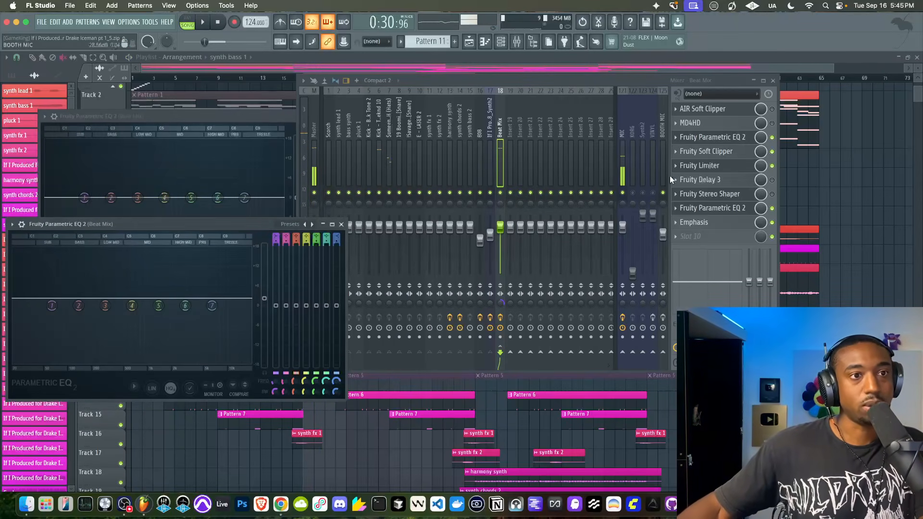
# Step: Examine the Fruity Limiter's compression during playback, and close the open plugin windows so only the mixer is showing
pyautogui.click(700, 166)
pyautogui.press('space')
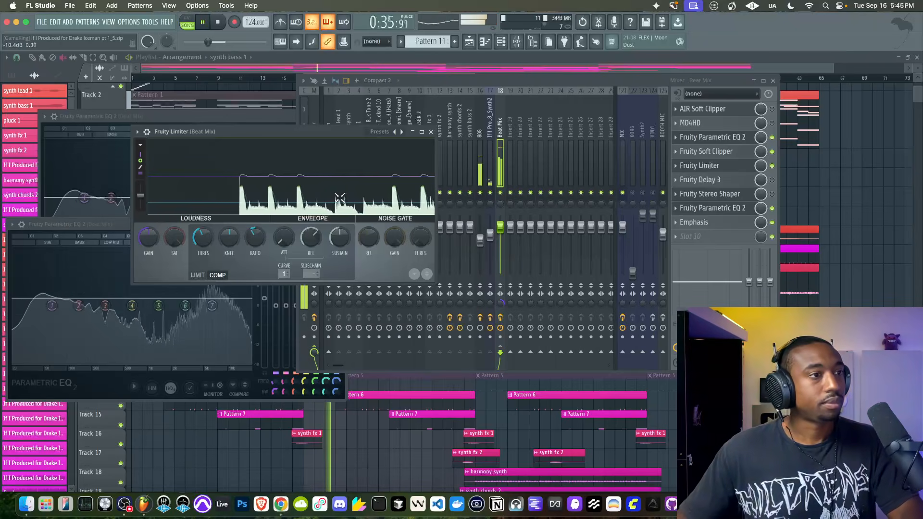
pyautogui.click(699, 166)
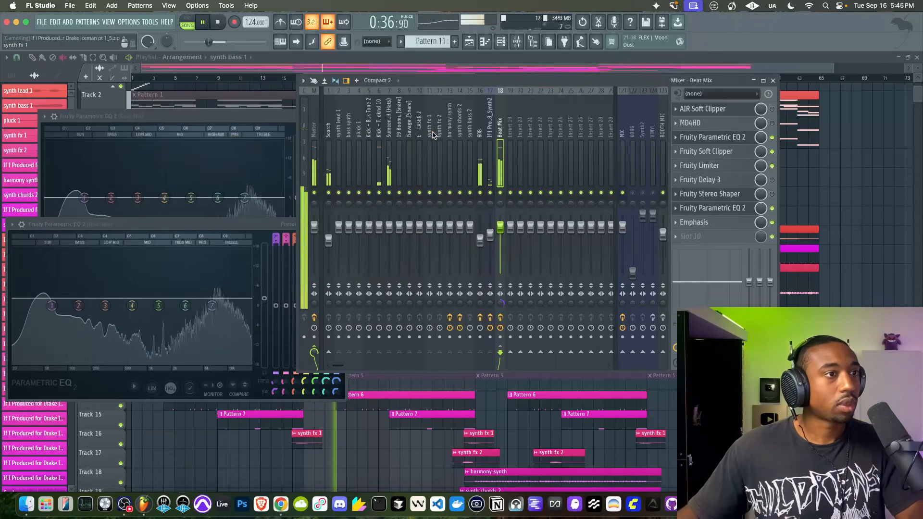
pyautogui.click(732, 168)
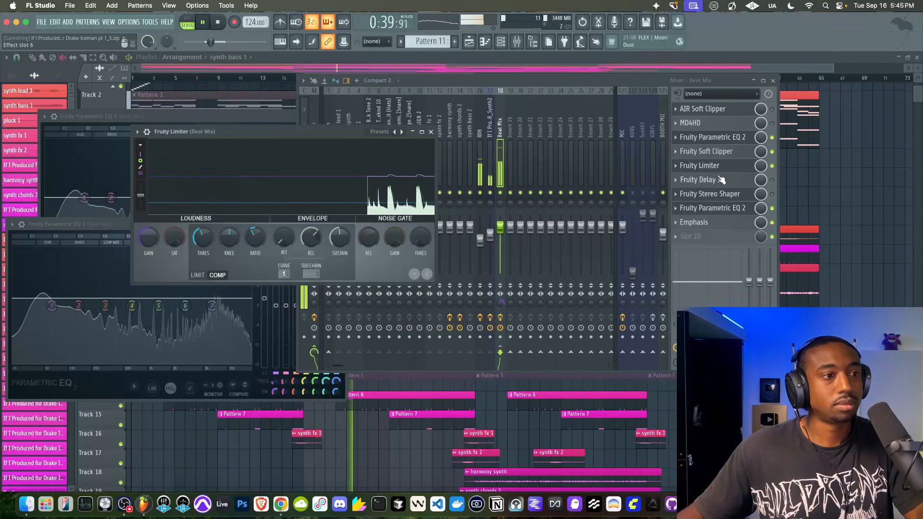
pyautogui.press('F12')
pyautogui.click(516, 41)
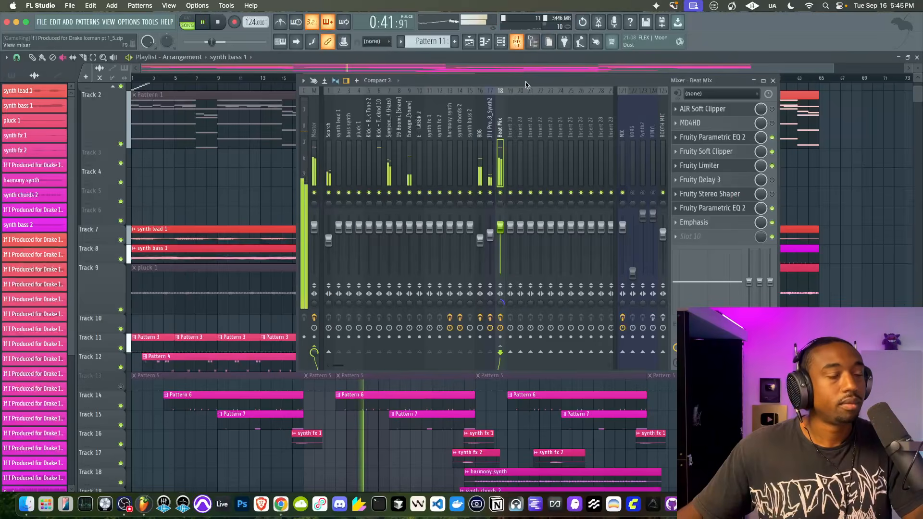
pyautogui.press('space')
pyautogui.rightClick(500, 303)
pyautogui.click(508, 307)
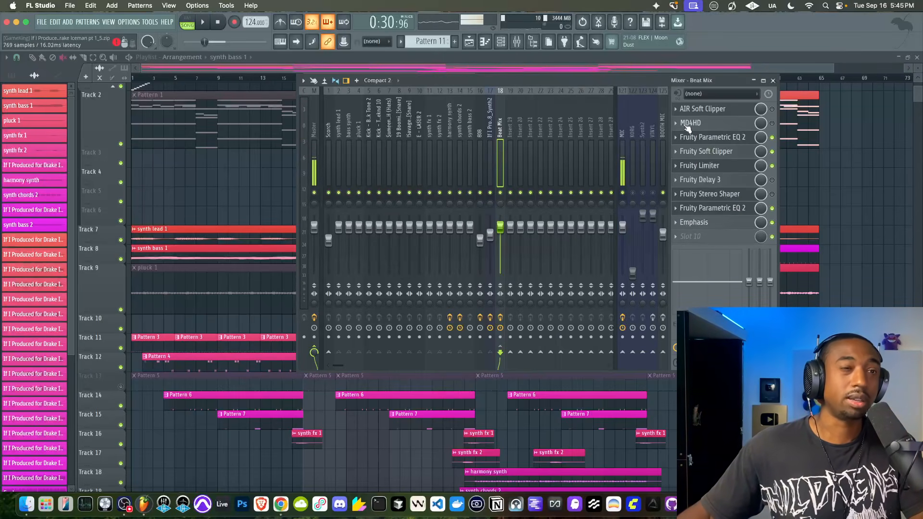
# Step: Move Emphasis down to slot 10 and insert Patcher in slot 9 of the Beat Mix track
pyautogui.moveTo(703, 223); pyautogui.dragTo(703, 240)
pyautogui.click(691, 225)
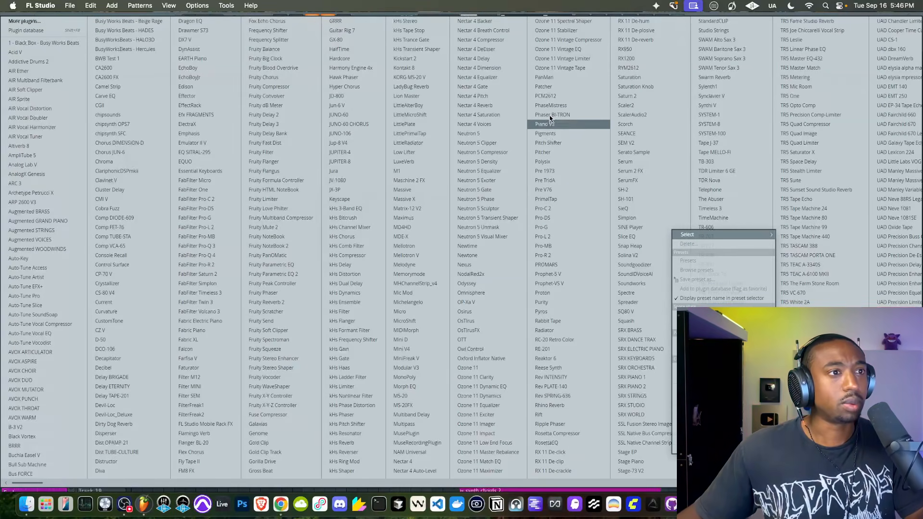
pyautogui.click(551, 87)
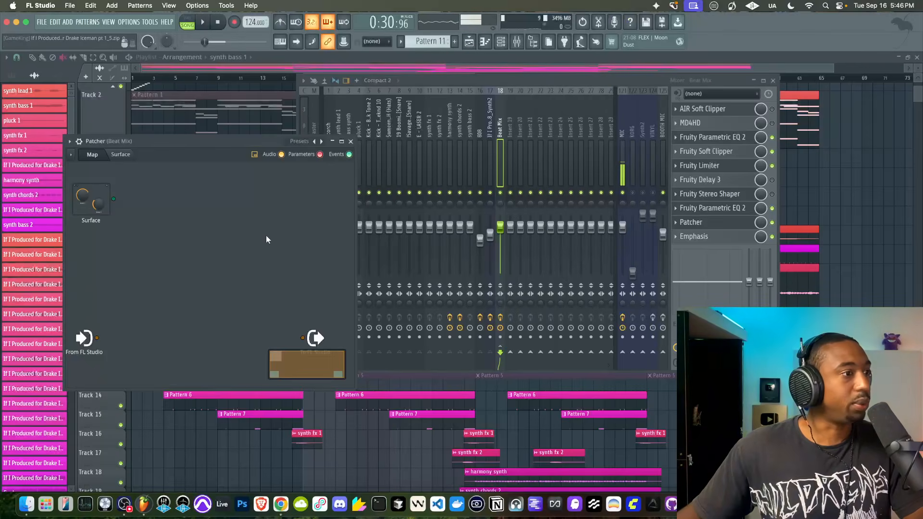
# Step: Connect Patcher's input directly to its output, and play the section with that link removed
pyautogui.moveTo(102, 330)
pyautogui.mouseDown()
pyautogui.moveTo(278, 232)
pyautogui.moveTo(281, 328)
pyautogui.moveTo(302, 338)
pyautogui.mouseUp()
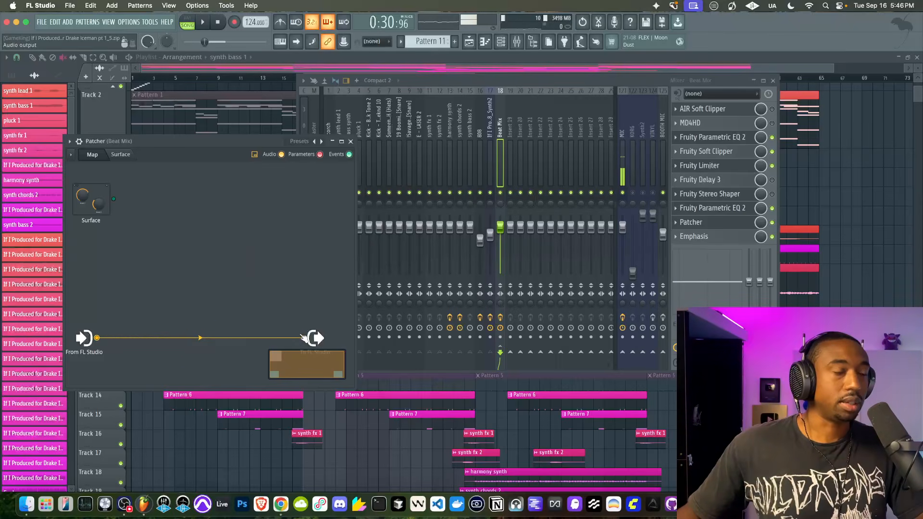
pyautogui.press('space')
pyautogui.press('space')
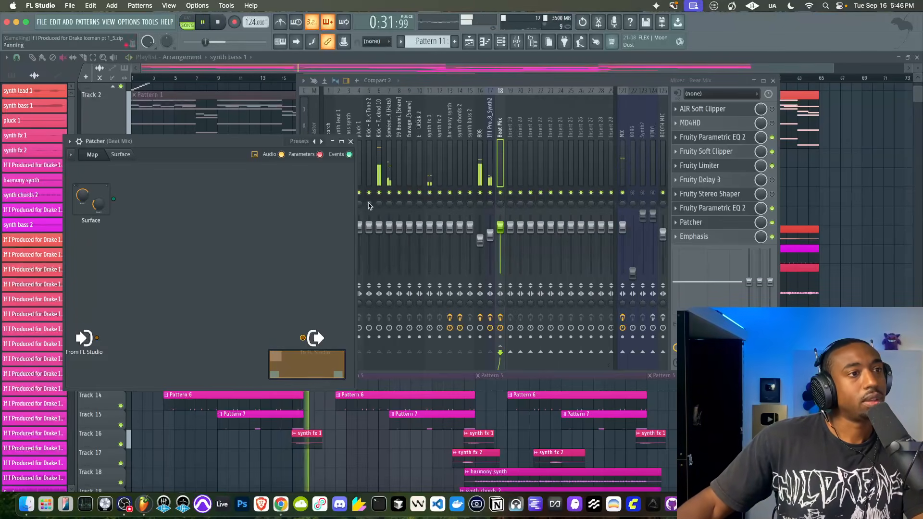
pyautogui.press('space')
pyautogui.click(351, 140)
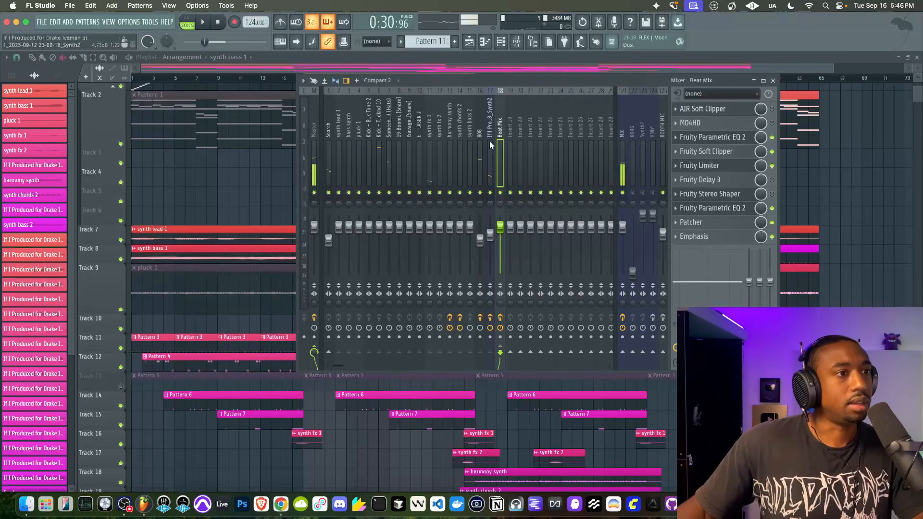
# Step: Reopen Patcher on the Beat Mix track and reconnect its input to its output during playback
pyautogui.click(494, 143)
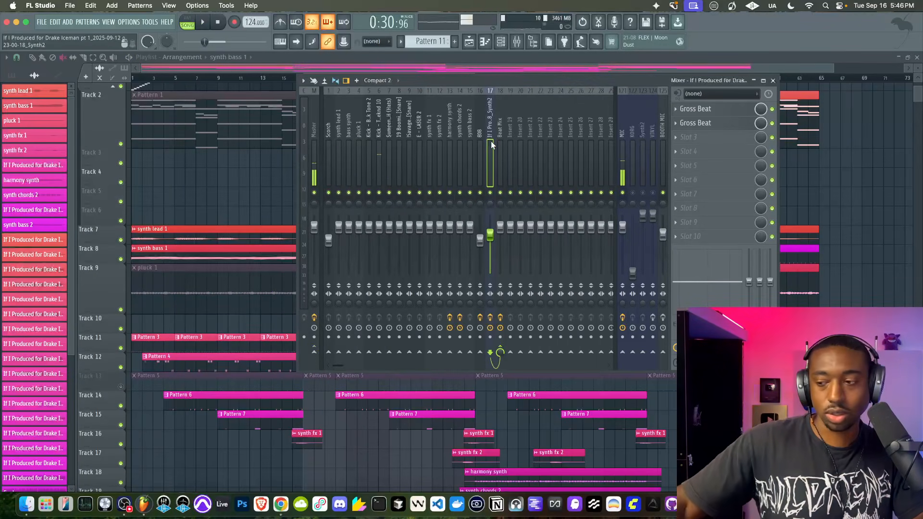
pyautogui.click(500, 178)
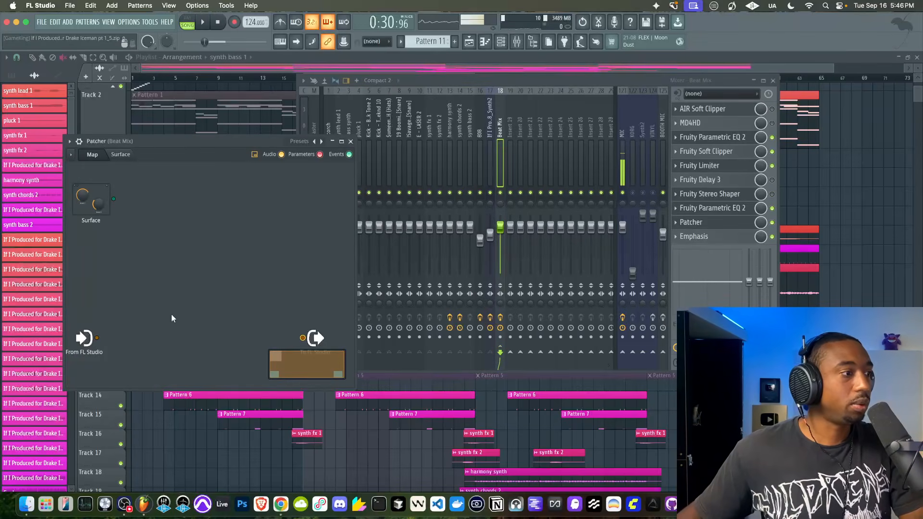
pyautogui.press('space')
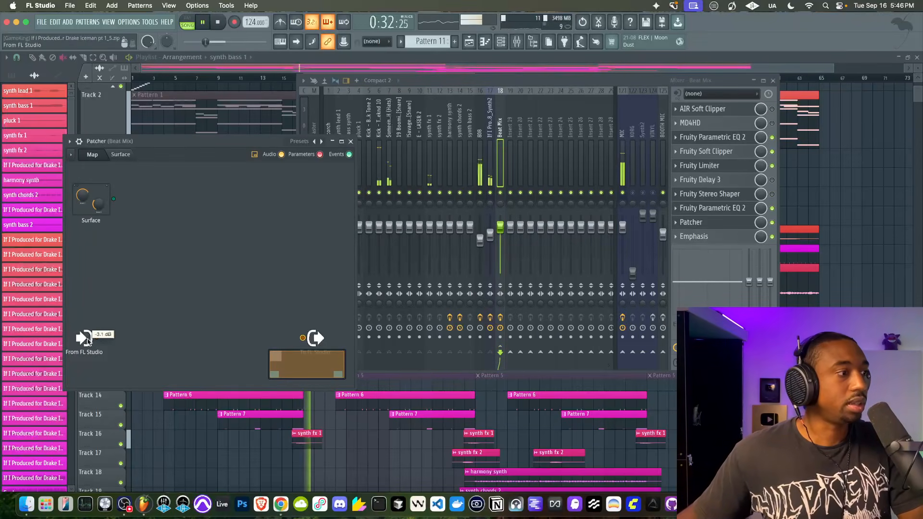
pyautogui.moveTo(96, 338); pyautogui.dragTo(310, 339)
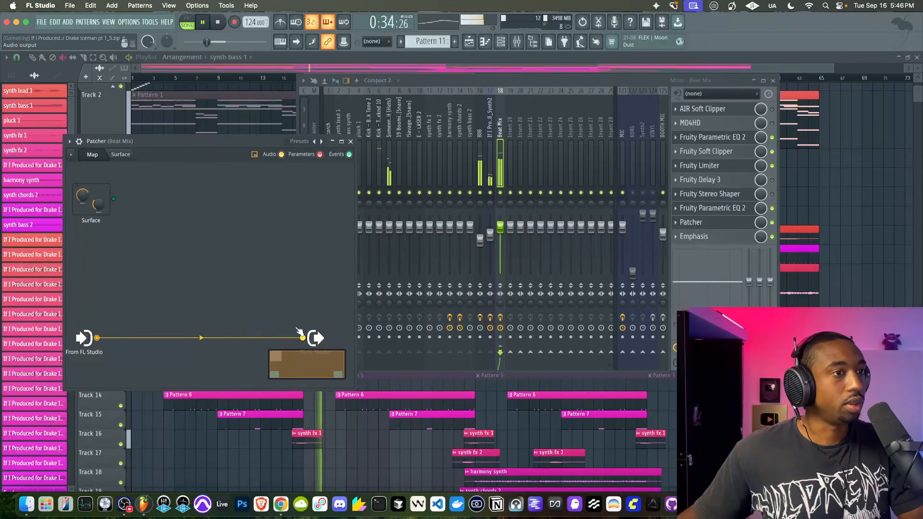
pyautogui.press('space')
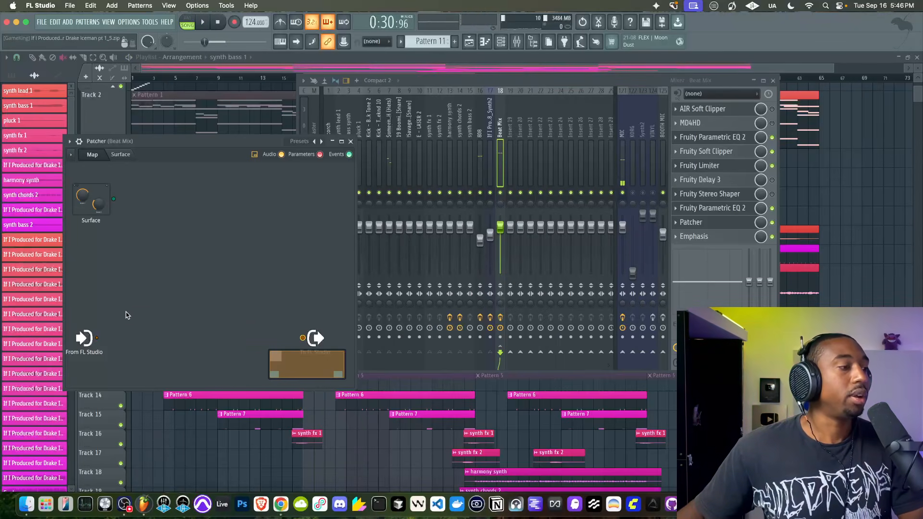
# Step: Insert Fruity Stereo Shaper between Patcher's input and output, and place it above the input node in the map
pyautogui.rightClick(97, 339)
pyautogui.click(120, 358)
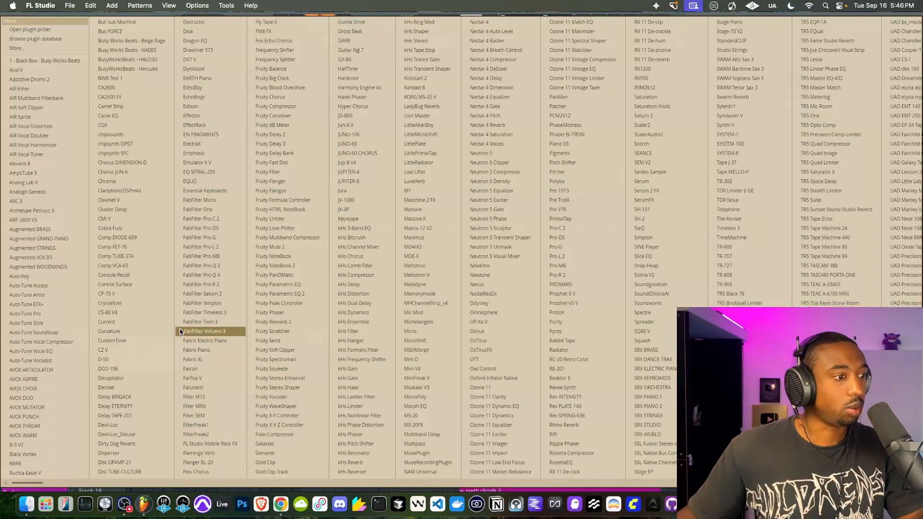
pyautogui.click(283, 388)
pyautogui.moveTo(114, 322); pyautogui.dragTo(153, 241)
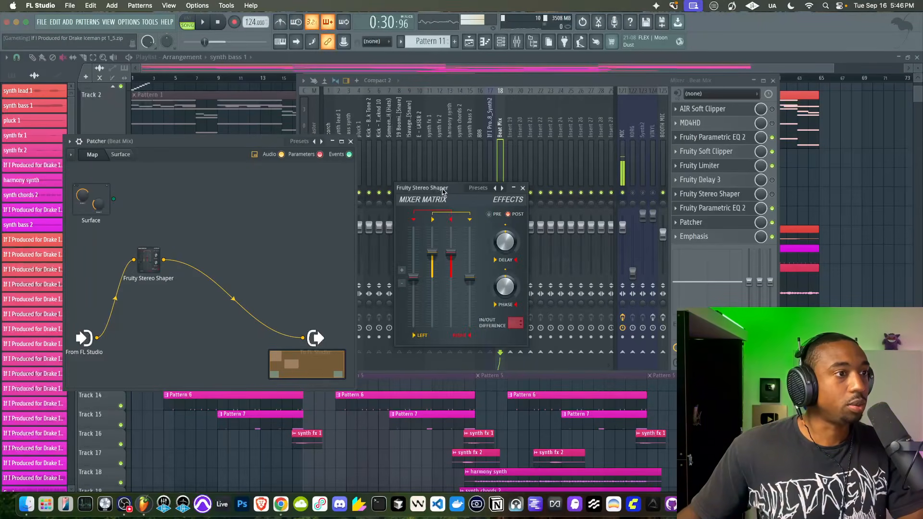
# Step: Load the Mid - aSide splitter mixing preset in Fruity Stereo Shaper and close its window
pyautogui.moveTo(443, 191); pyautogui.dragTo(184, 191)
pyautogui.click(235, 188)
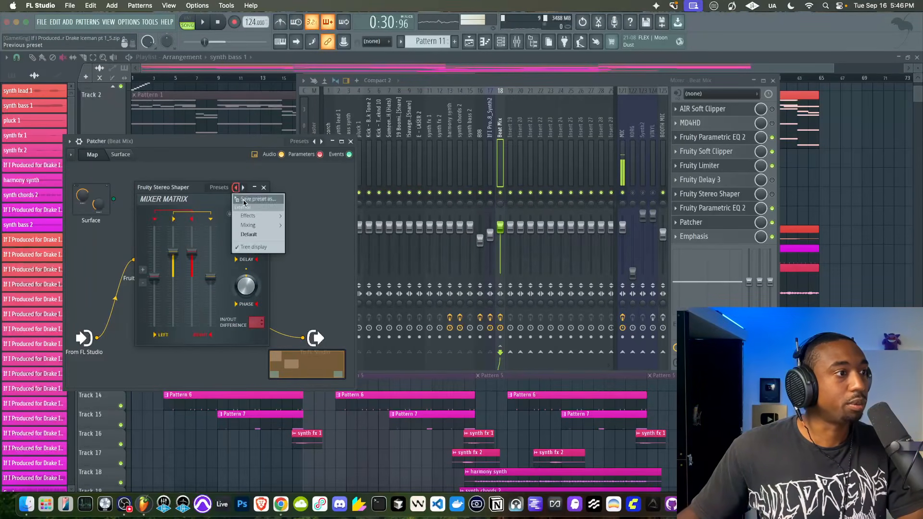
pyautogui.moveTo(253, 229)
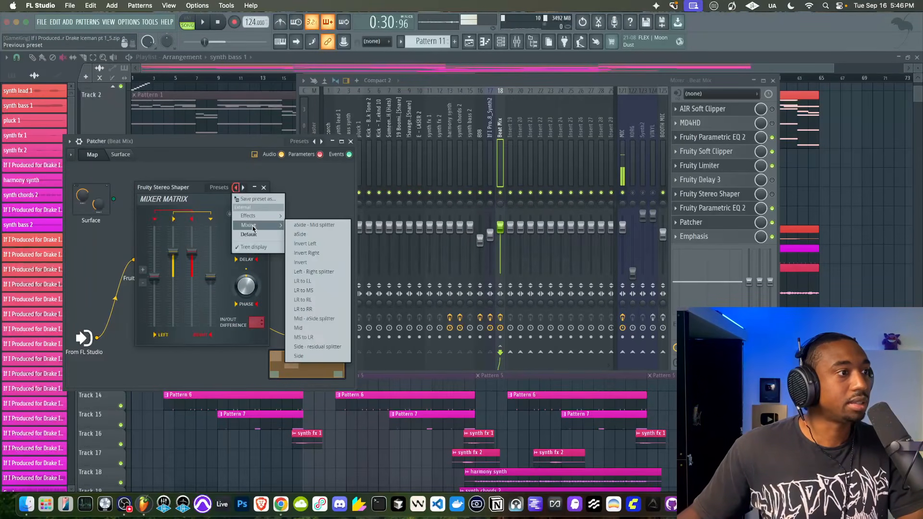
pyautogui.click(308, 319)
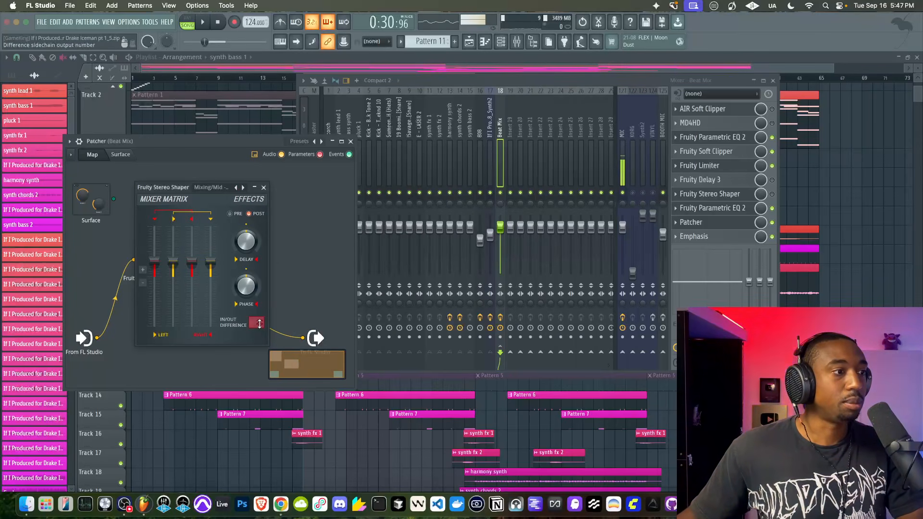
pyautogui.click(263, 187)
# Step: Activate the Send 2 audio output of Fruity Stereo Shaper in the Patcher map and check the plugin's settings
pyautogui.rightClick(151, 262)
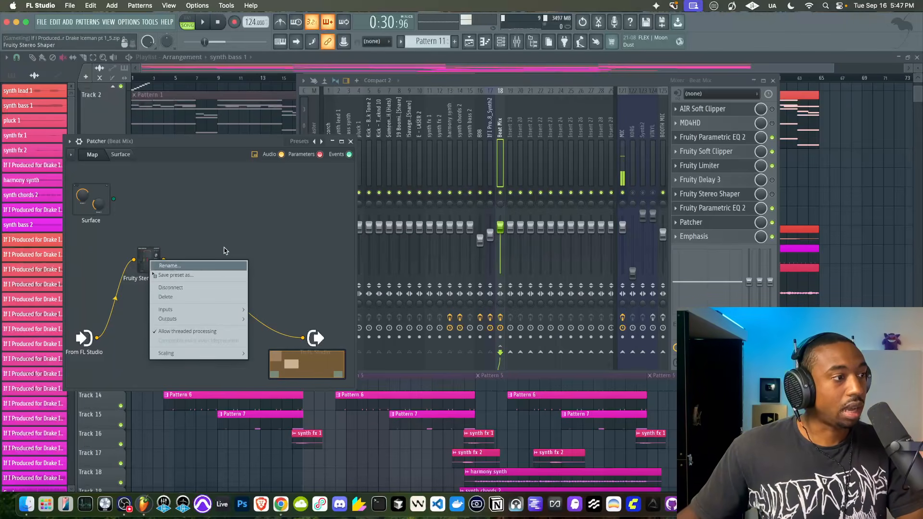
pyautogui.click(207, 230)
pyautogui.rightClick(150, 260)
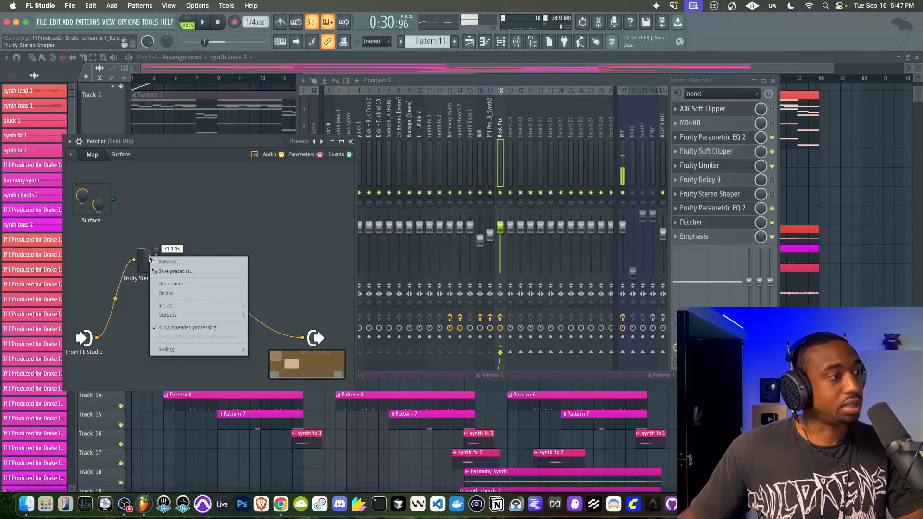
pyautogui.moveTo(264, 315)
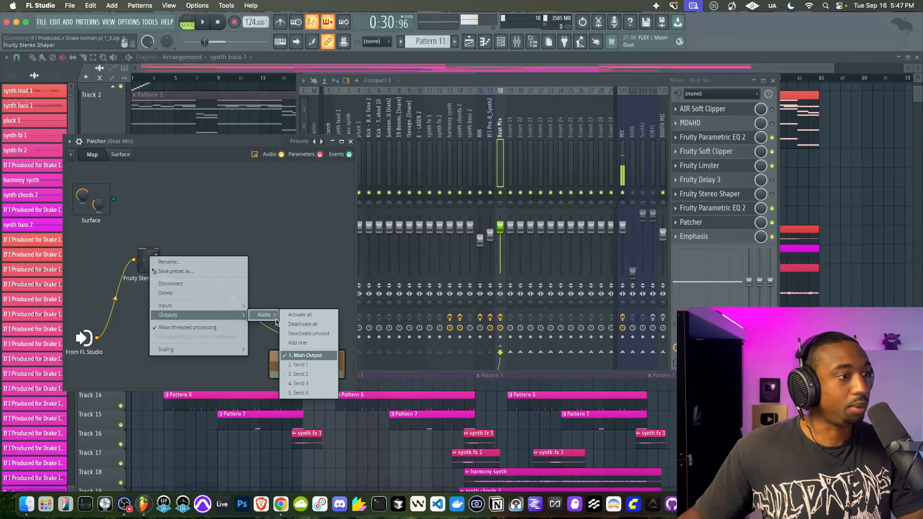
pyautogui.click(301, 374)
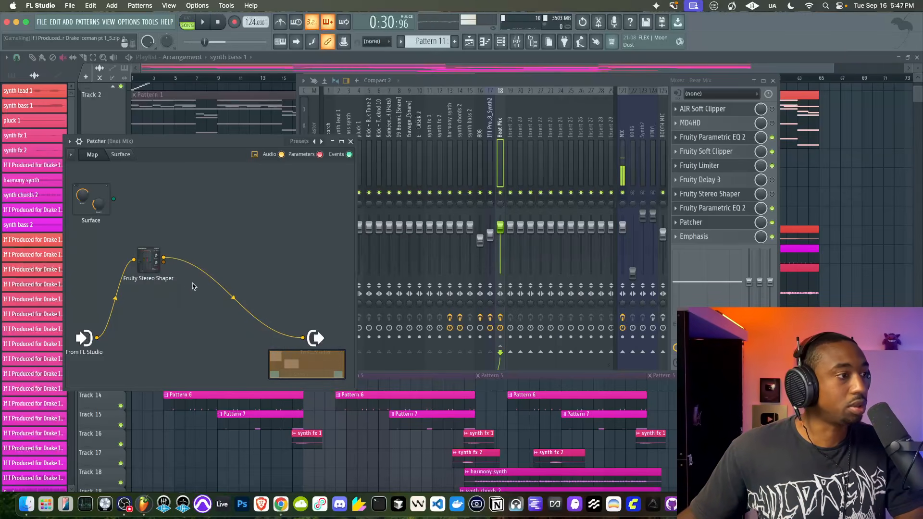
pyautogui.doubleClick(149, 260)
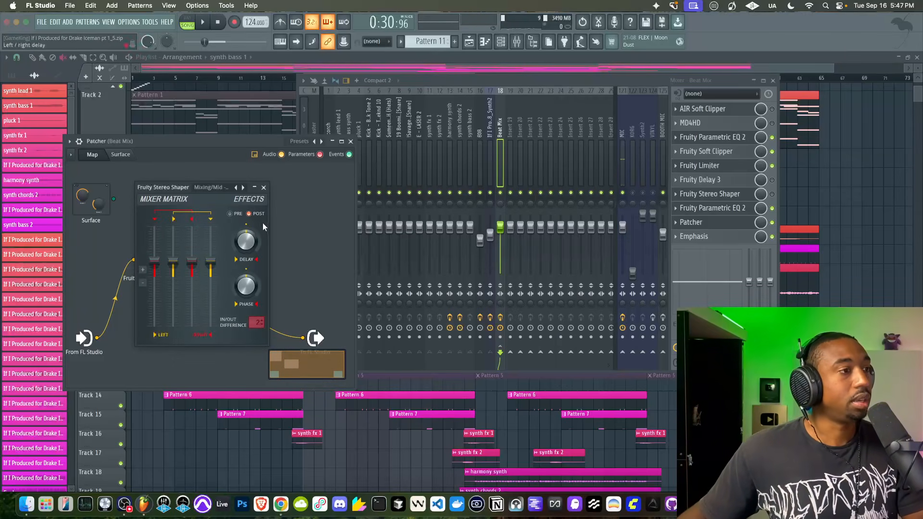
pyautogui.click(263, 187)
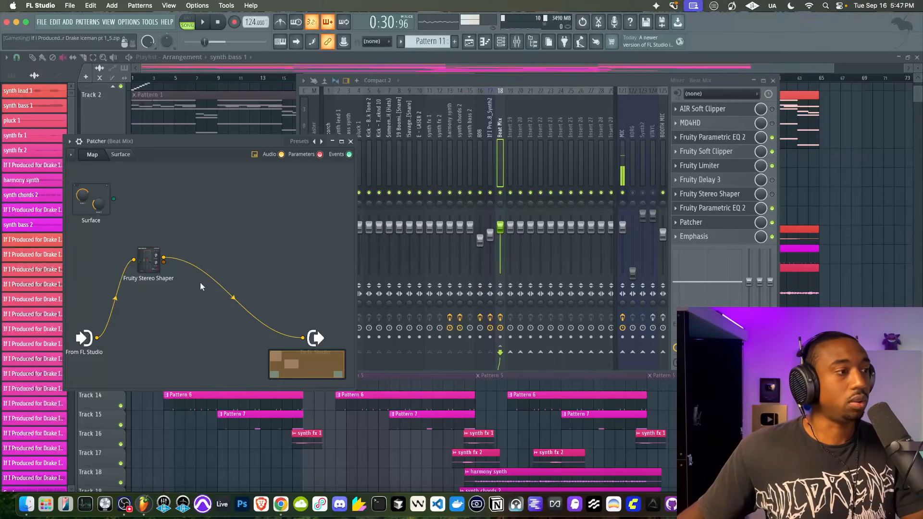
# Step: Play the section with only the Stereo Shaper's Main Output linked to Patcher's output
pyautogui.press('space')
pyautogui.press('space')
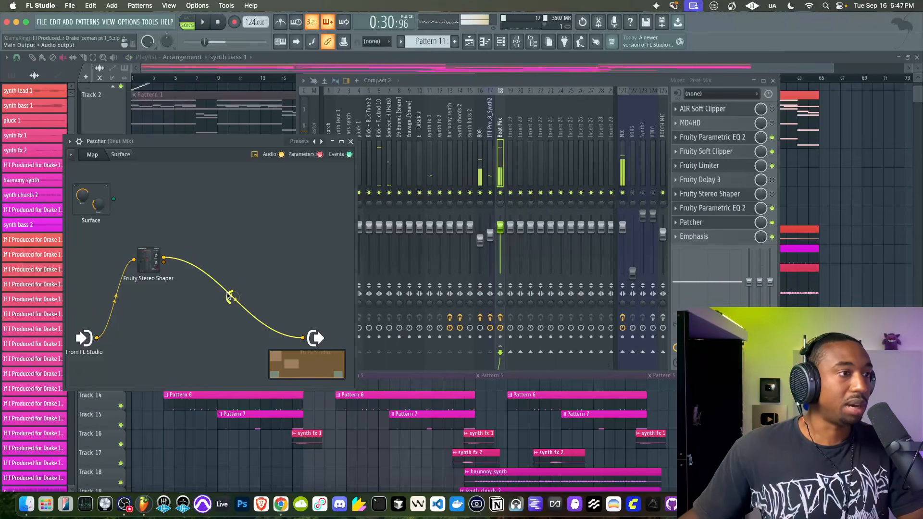
pyautogui.press('space')
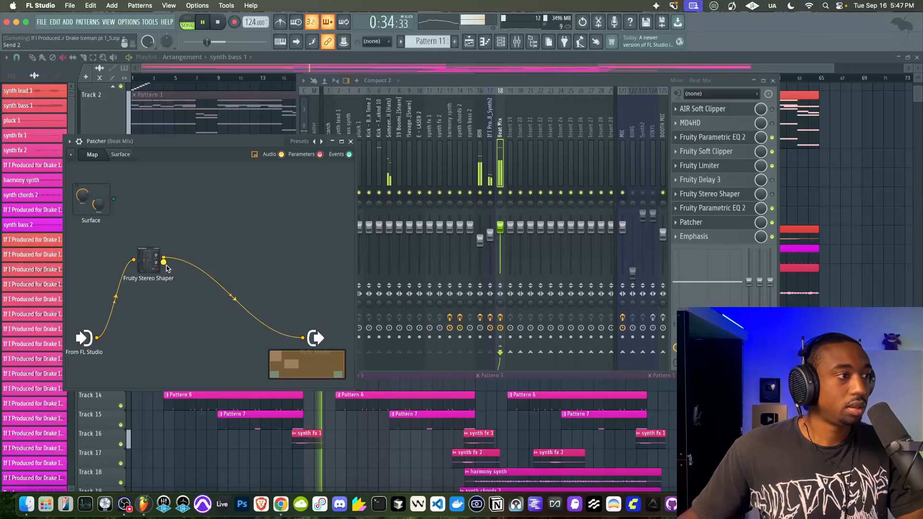
pyautogui.press('space')
# Step: Link Send 2 of the Stereo Shaper to Patcher's output and audition it with the Main Output link muted
pyautogui.moveTo(165, 264); pyautogui.dragTo(169, 275)
pyautogui.moveTo(302, 337); pyautogui.dragTo(303, 340)
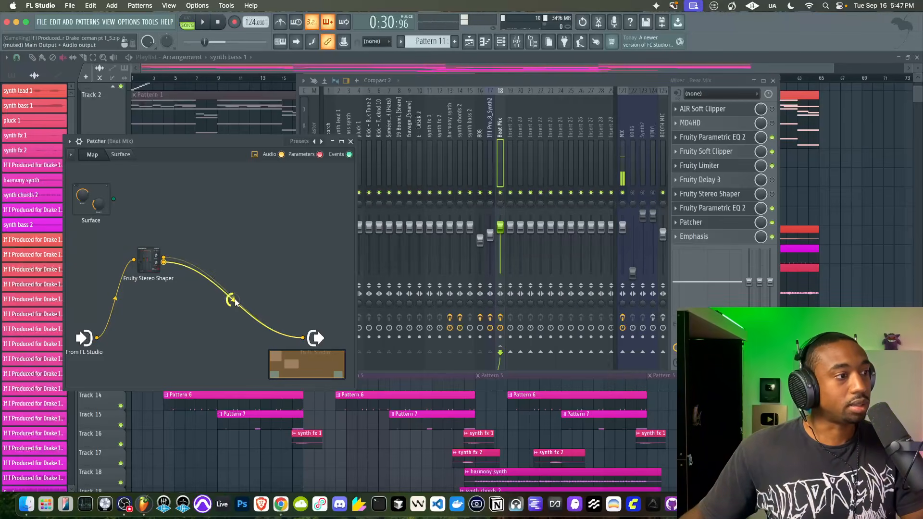
pyautogui.press('space')
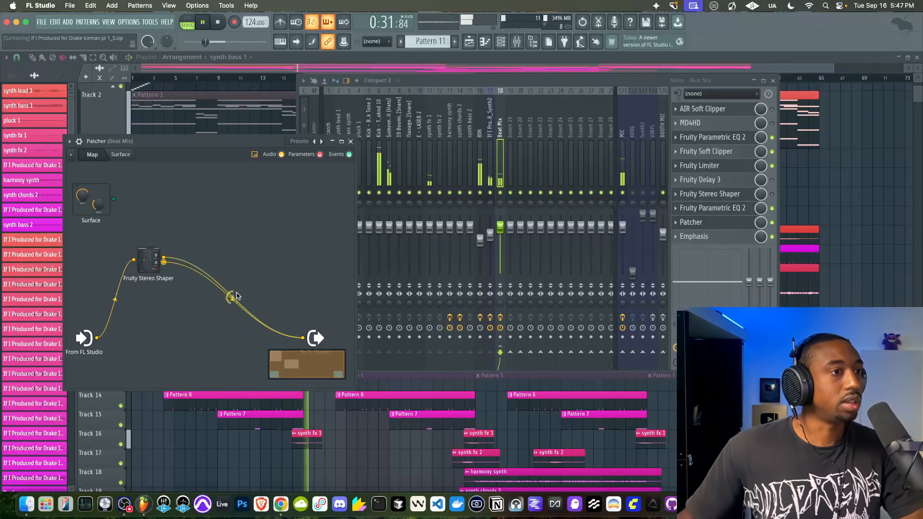
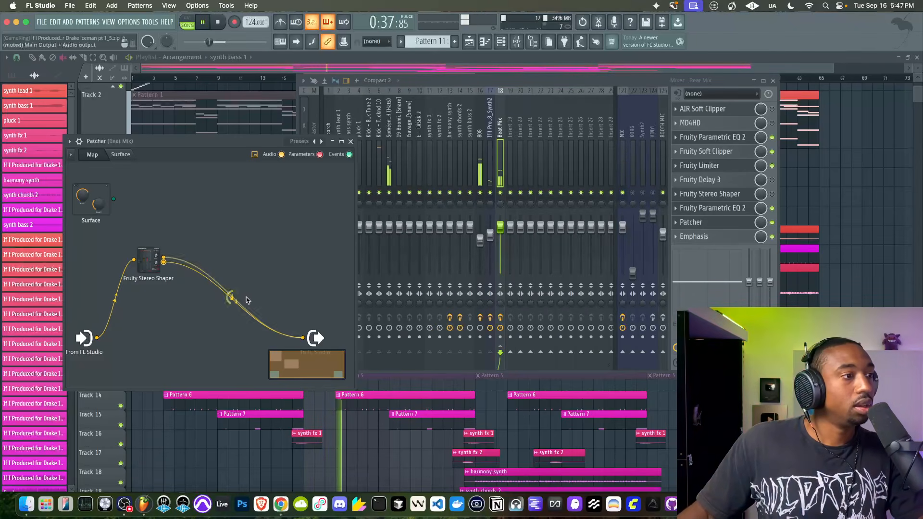
pyautogui.press('space')
pyautogui.rightClick(165, 268)
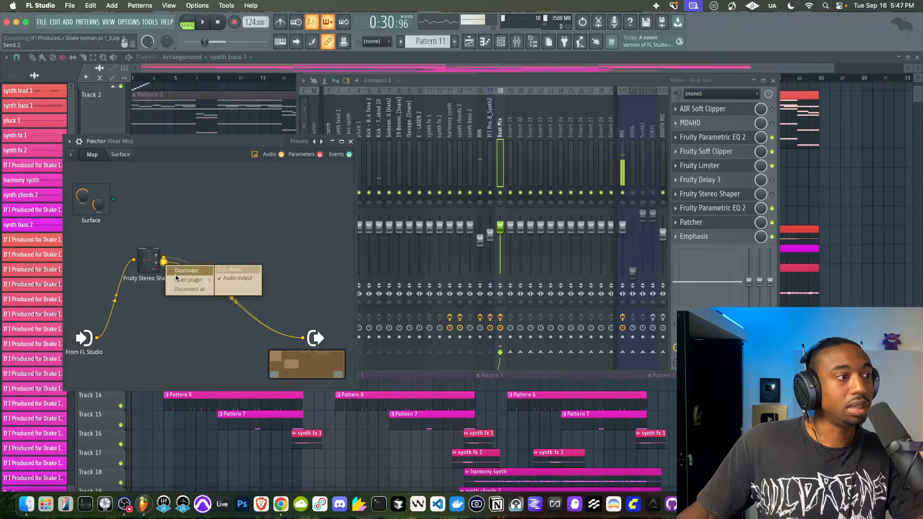
pyautogui.click(182, 287)
pyautogui.press('Escape')
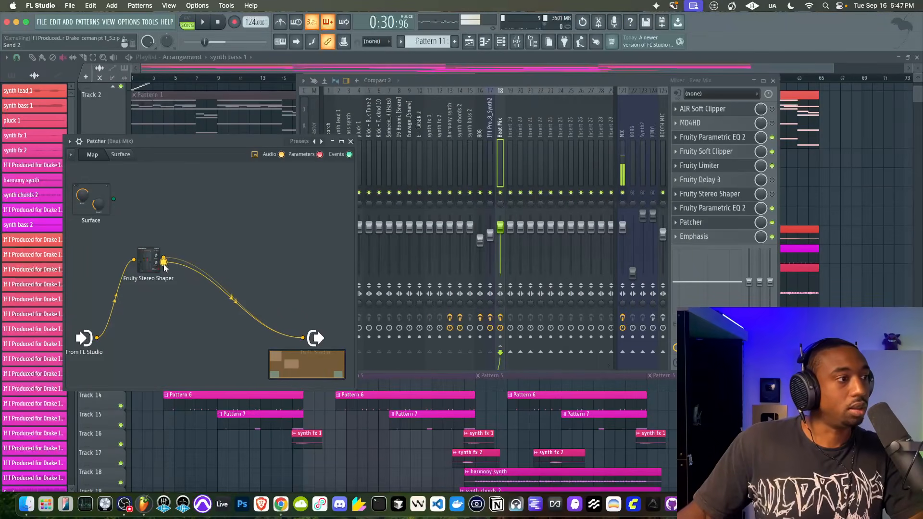
pyautogui.rightClick(165, 268)
pyautogui.click(181, 288)
pyautogui.press('Escape')
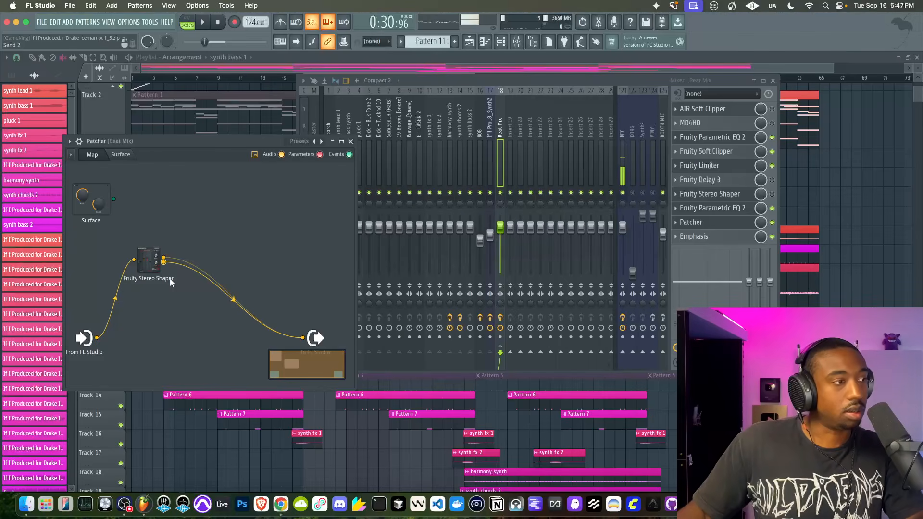
pyautogui.rightClick(166, 268)
pyautogui.click(182, 288)
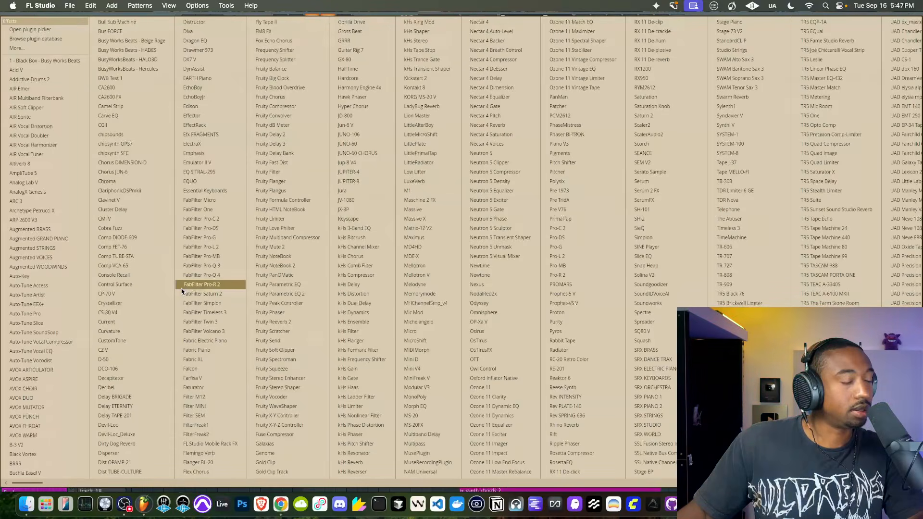
pyautogui.press('Escape')
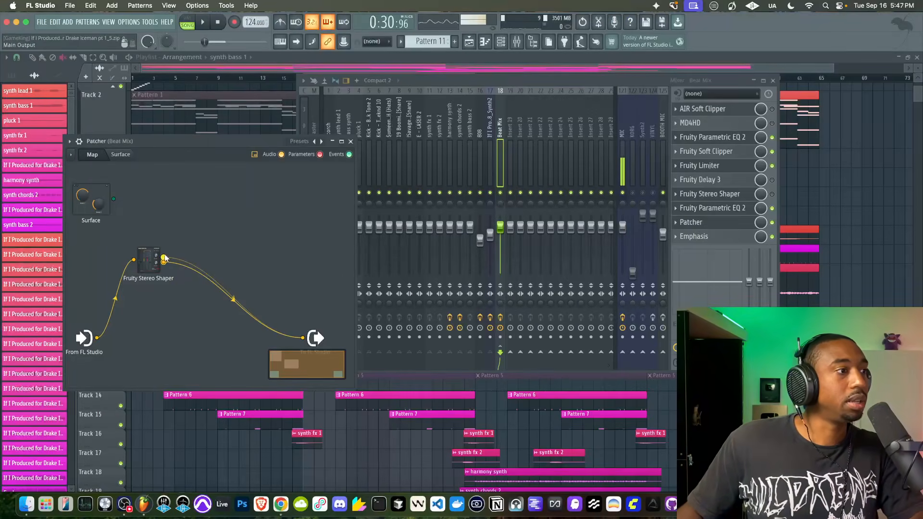
# Step: Disconnect both the Main Output and Send 2 of Fruity Stereo Shaper from Patcher's output
pyautogui.rightClick(165, 258)
pyautogui.click(172, 281)
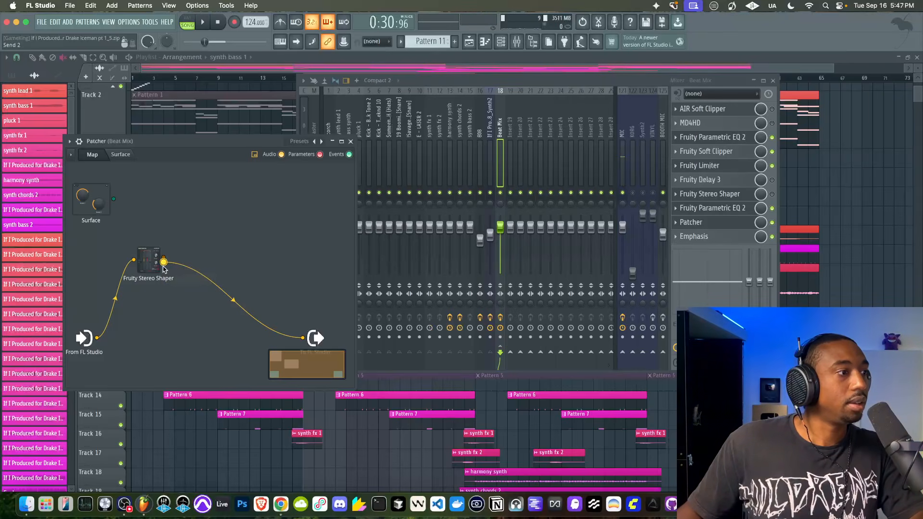
pyautogui.rightClick(164, 268)
pyautogui.click(182, 290)
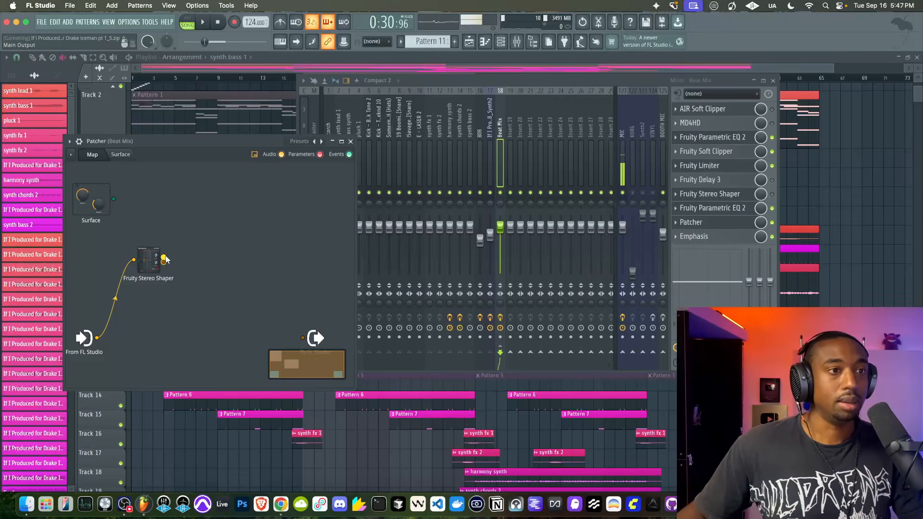
# Step: Insert Fruity Parametric EQ 2 on the Stereo Shaper's Main Output and place it above and beyond the shaper in the map
pyautogui.rightClick(164, 259)
pyautogui.moveTo(194, 274)
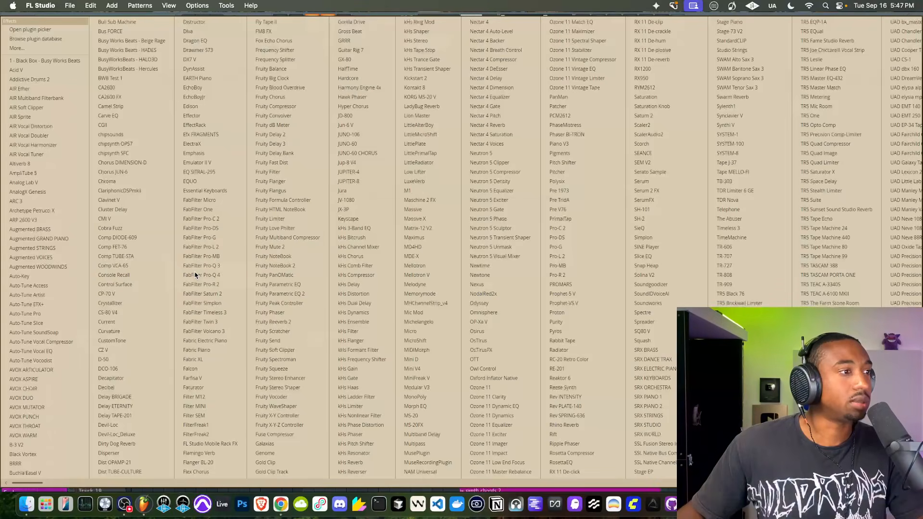
pyautogui.click(274, 295)
pyautogui.moveTo(192, 255); pyautogui.dragTo(214, 268)
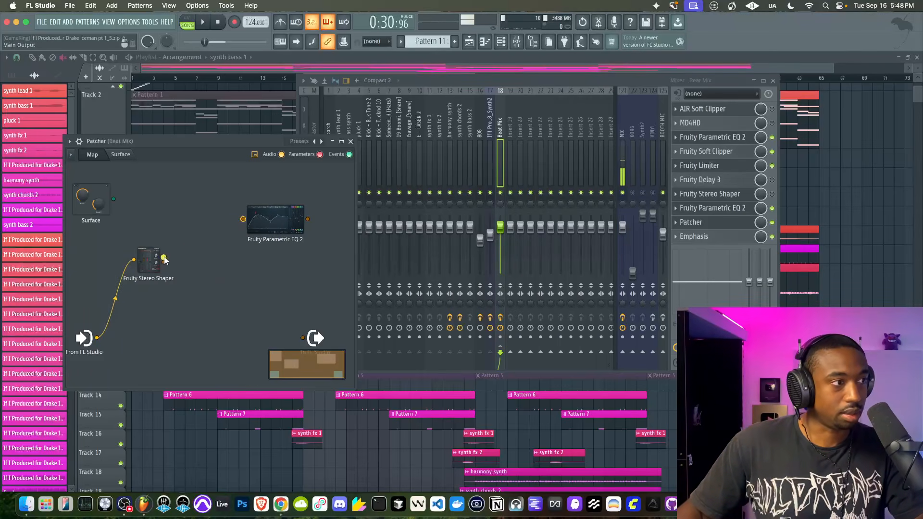
# Step: Rename the Fruity Parametric EQ 2 node as MONO
pyautogui.rightClick(267, 224)
pyautogui.click(288, 234)
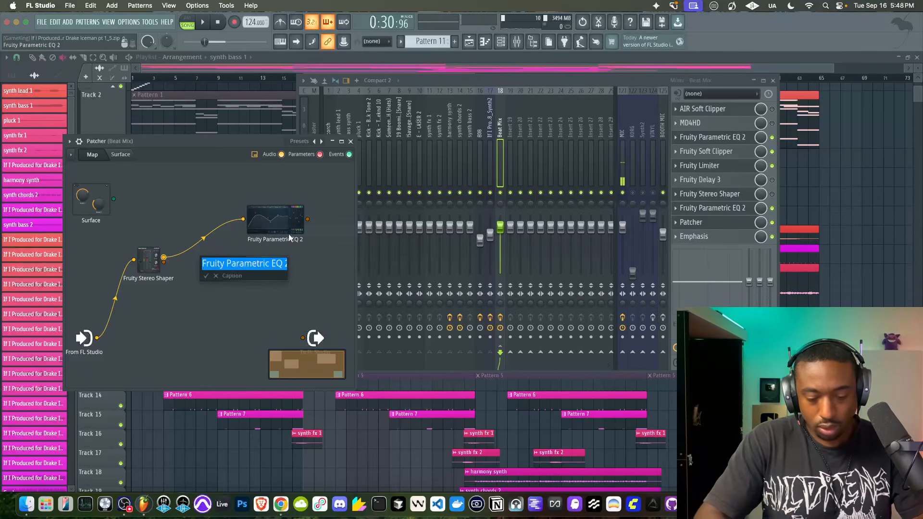
pyautogui.write('MONO')
pyautogui.press('Return')
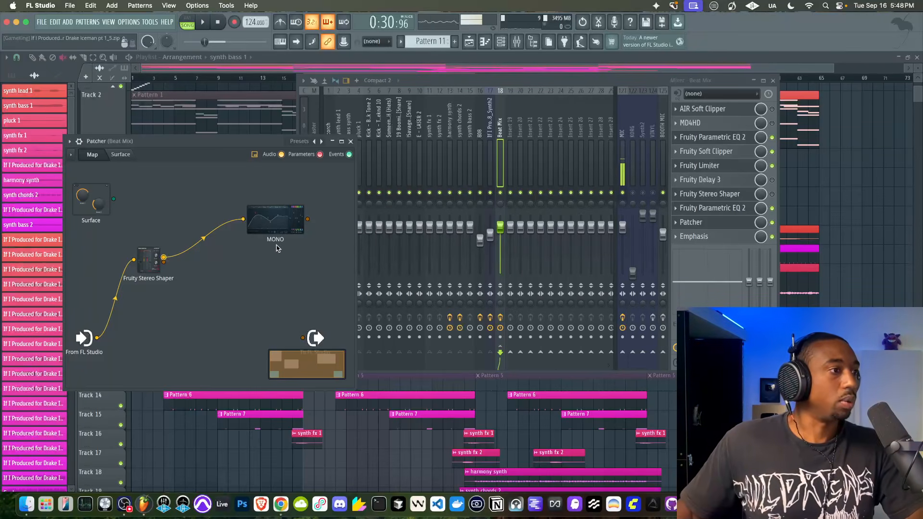
# Step: Connect the MONO EQ to Patcher's output, and add a second Fruity Parametric EQ 2 on the shaper's Send 2
pyautogui.moveTo(302, 323); pyautogui.dragTo(299, 330)
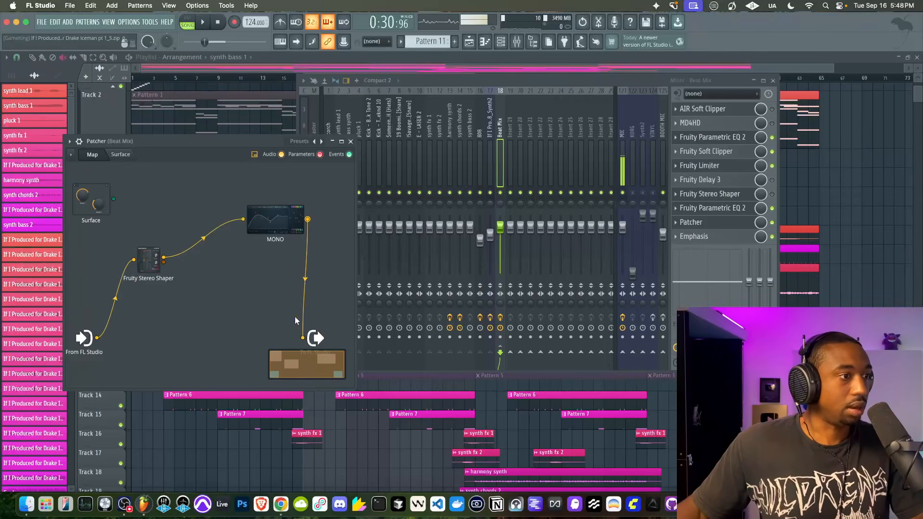
pyautogui.rightClick(274, 221)
pyautogui.click(300, 234)
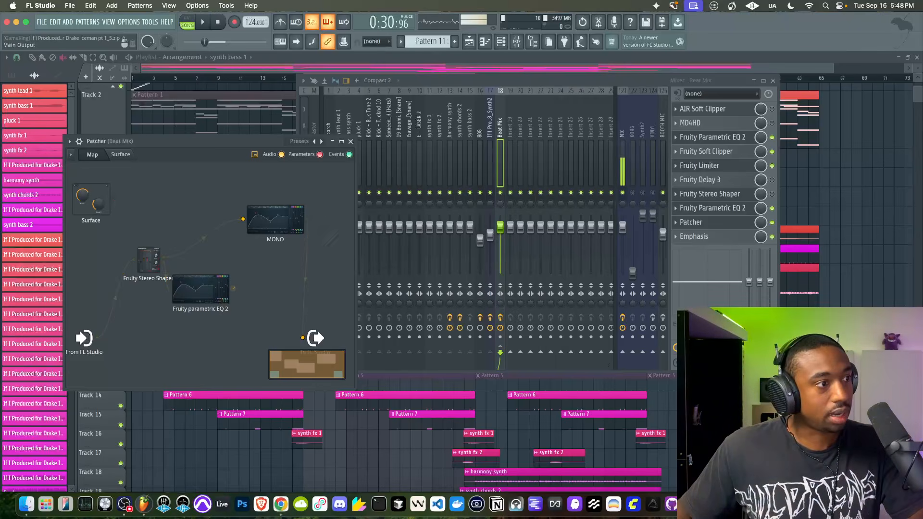
# Step: Rename the EQ fed by Send 2 as SIDES
pyautogui.rightClick(230, 298)
pyautogui.click(232, 304)
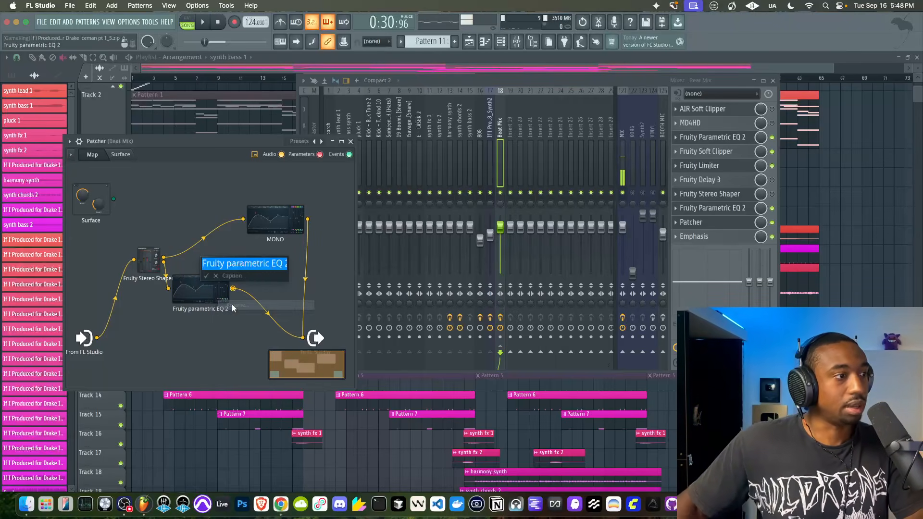
pyautogui.write('SIDES')
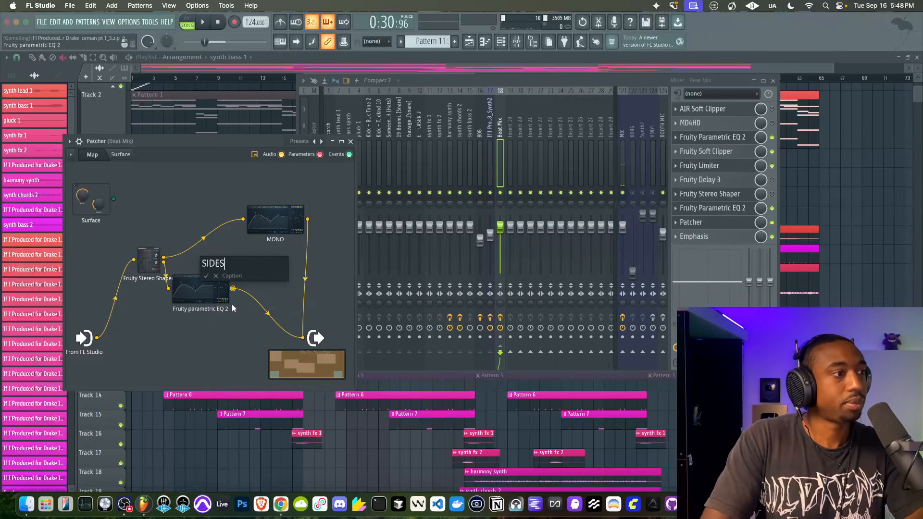
pyautogui.press('Return')
# Step: Rename the MONO EQ node as MID
pyautogui.rightClick(282, 219)
pyautogui.click(283, 223)
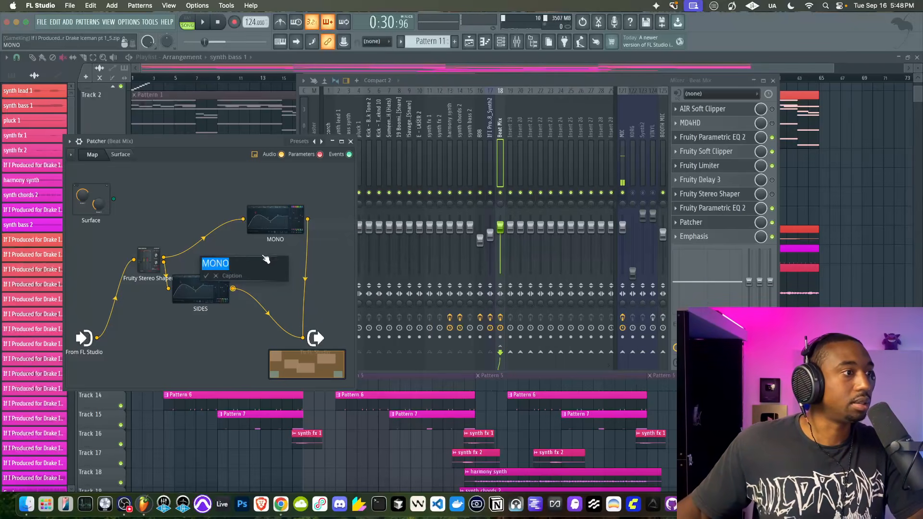
pyautogui.write('MID')
pyautogui.press('Return')
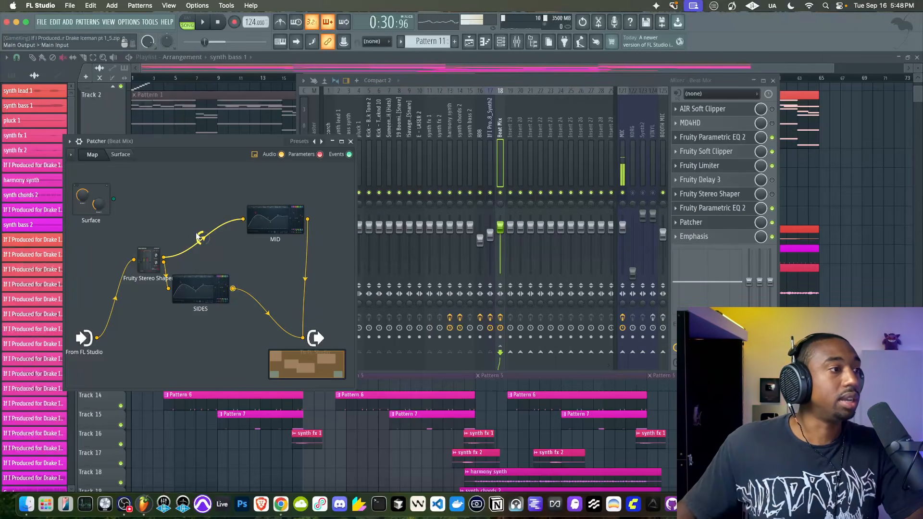
# Step: Audition the mid and side paths with the other link muted, and place the SIDES EQ lower, between shaper and output
pyautogui.press('space')
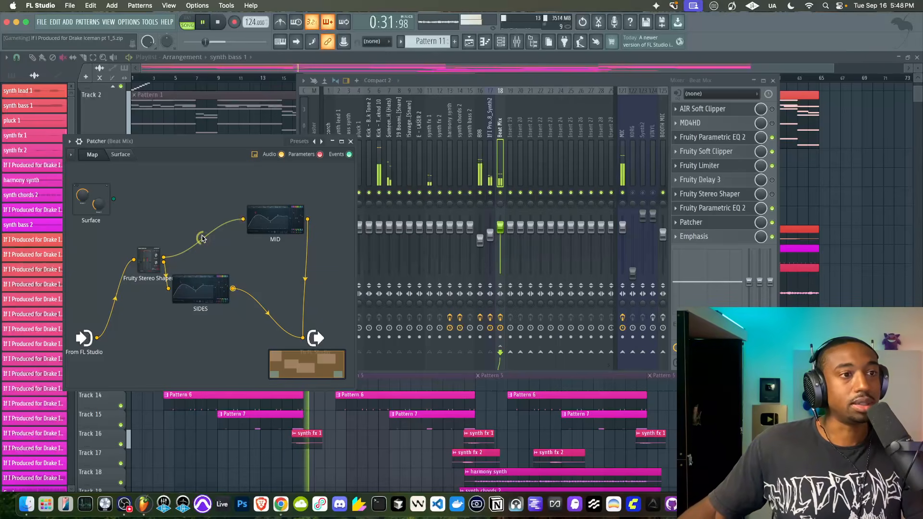
pyautogui.moveTo(200, 287); pyautogui.dragTo(241, 342)
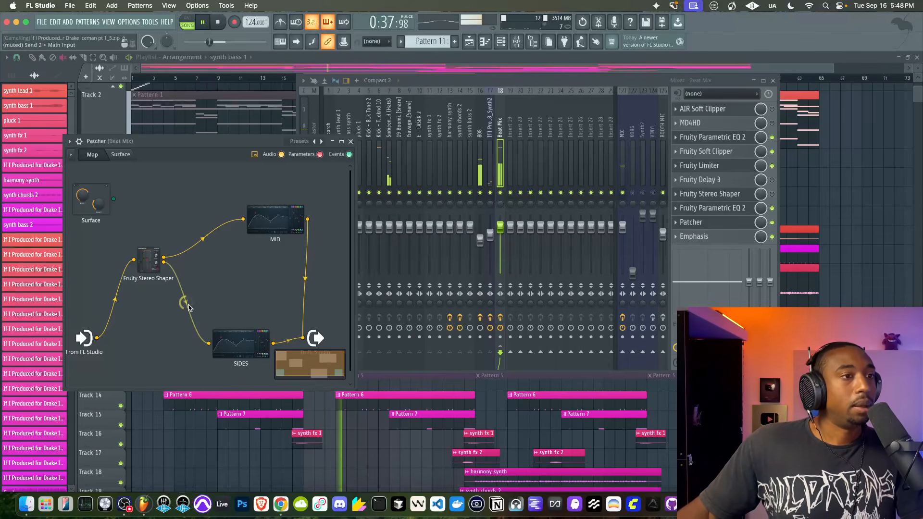
pyautogui.press('space')
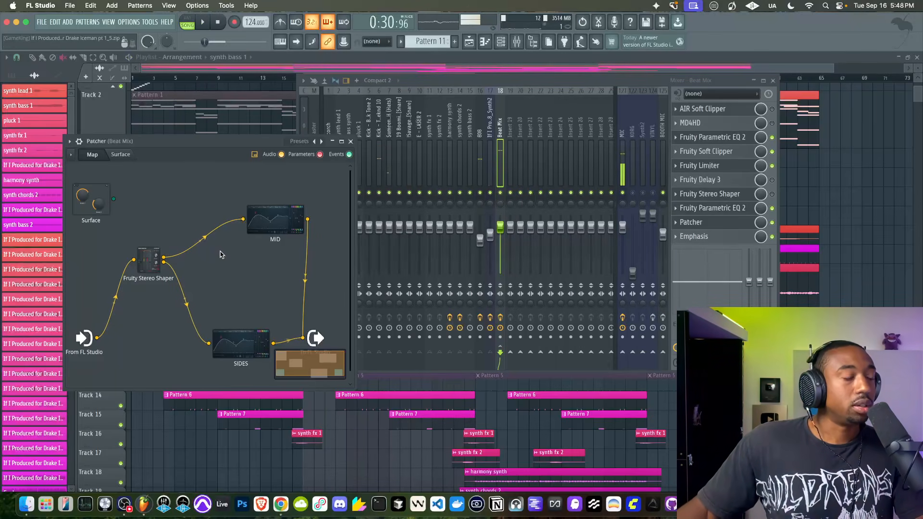
pyautogui.moveTo(245, 349); pyautogui.dragTo(236, 329)
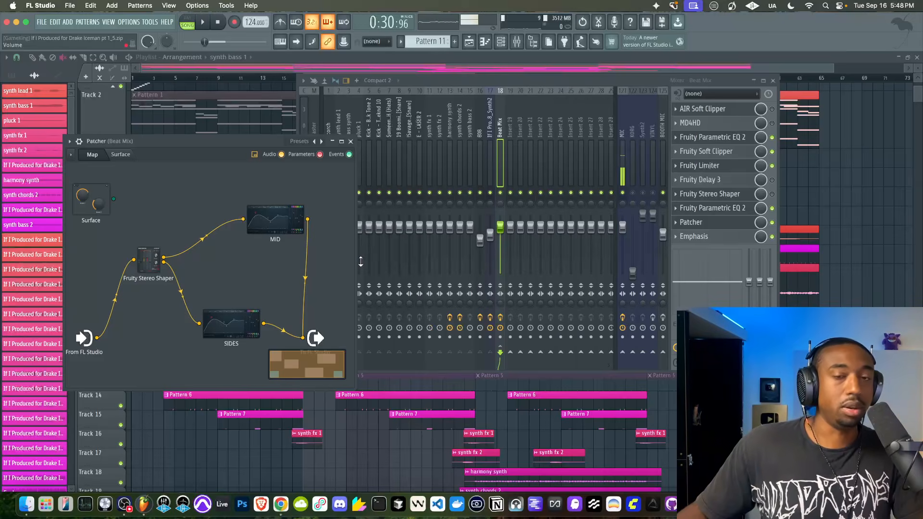
# Step: Select bars 1 to 17 on the playlist timeline and play part of that range
pyautogui.click(271, 78)
pyautogui.moveTo(306, 79); pyautogui.dragTo(133, 79)
pyautogui.press('space')
pyautogui.press('space')
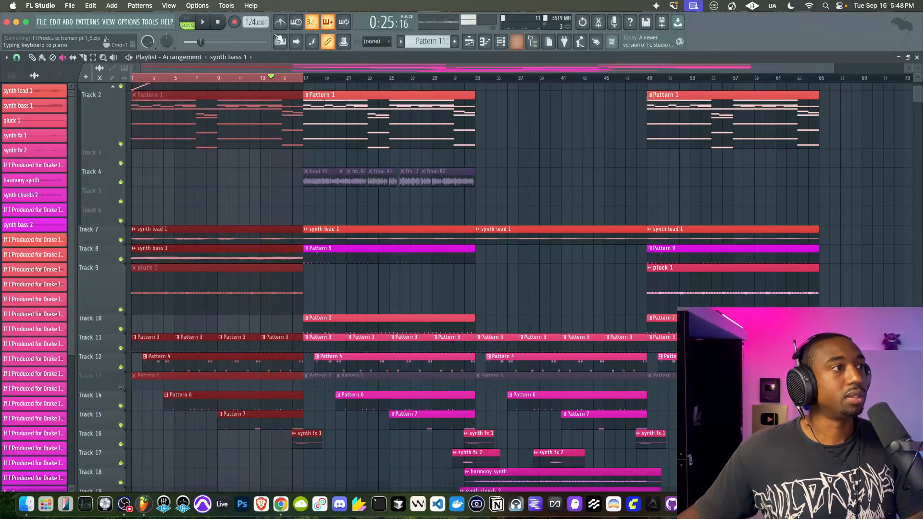
# Step: Restart playback from the beginning of the selection and reopen the mixer and the Beat Mix track's Patcher
pyautogui.click(220, 23)
pyautogui.press('space')
pyautogui.click(516, 42)
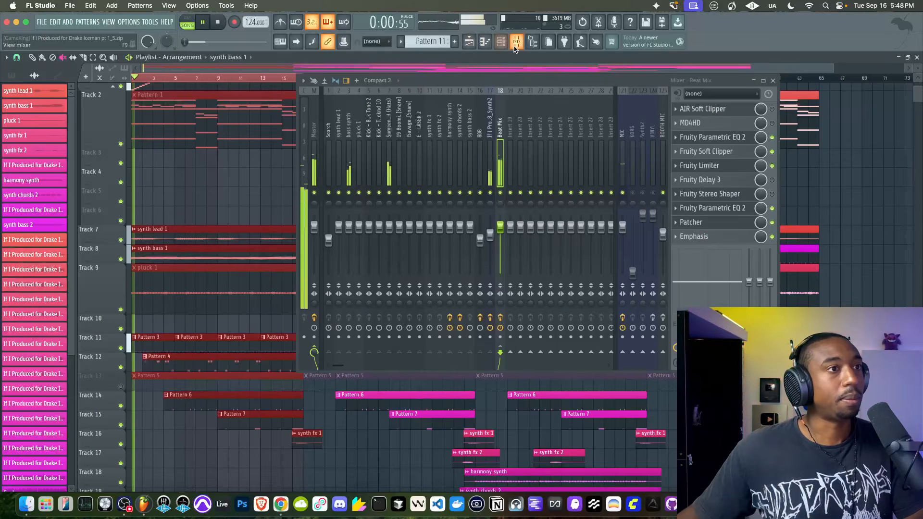
pyautogui.click(692, 222)
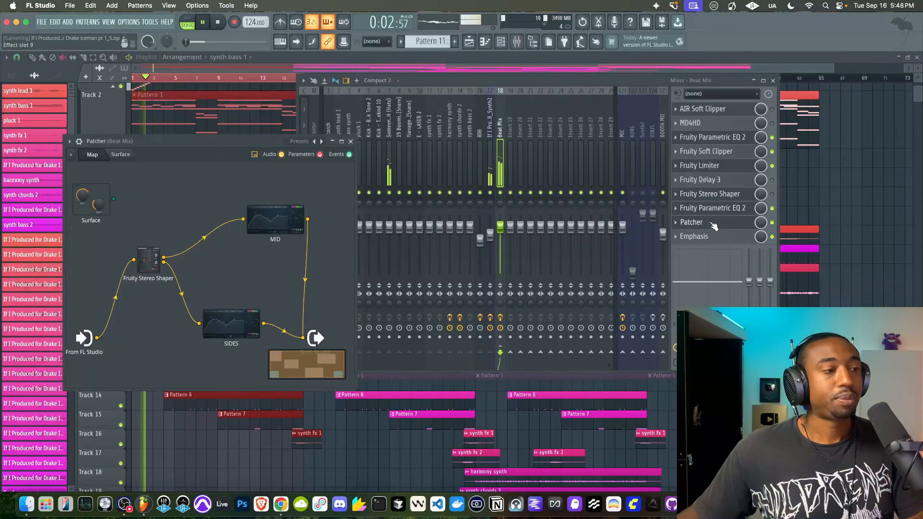
# Step: Listen to the selected range with the playlist in view, stop playback, and reopen the Beat Mix track's Patcher
pyautogui.click(567, 435)
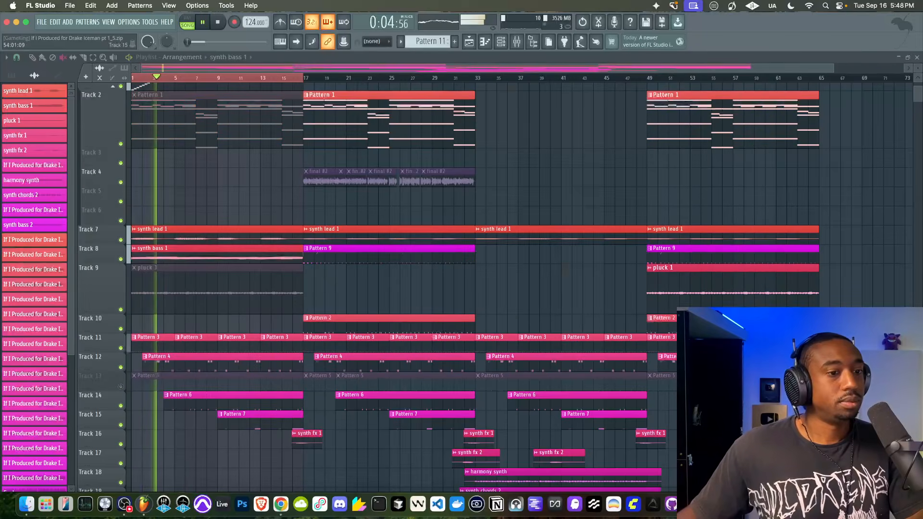
pyautogui.scroll(3, 475, 283)
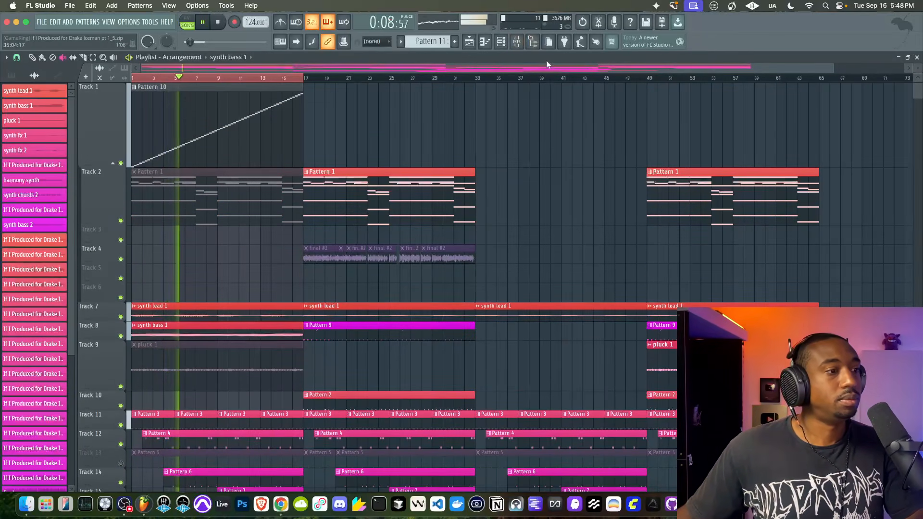
pyautogui.click(518, 43)
pyautogui.press('space')
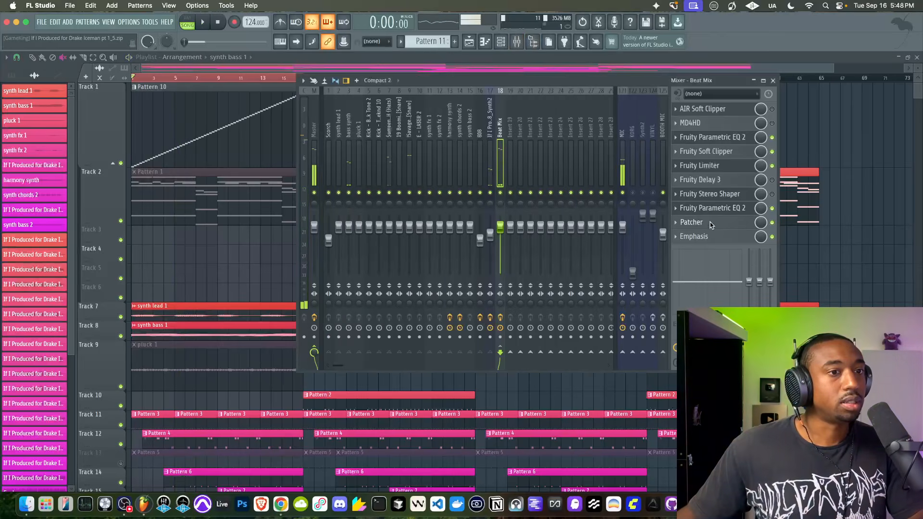
pyautogui.click(692, 222)
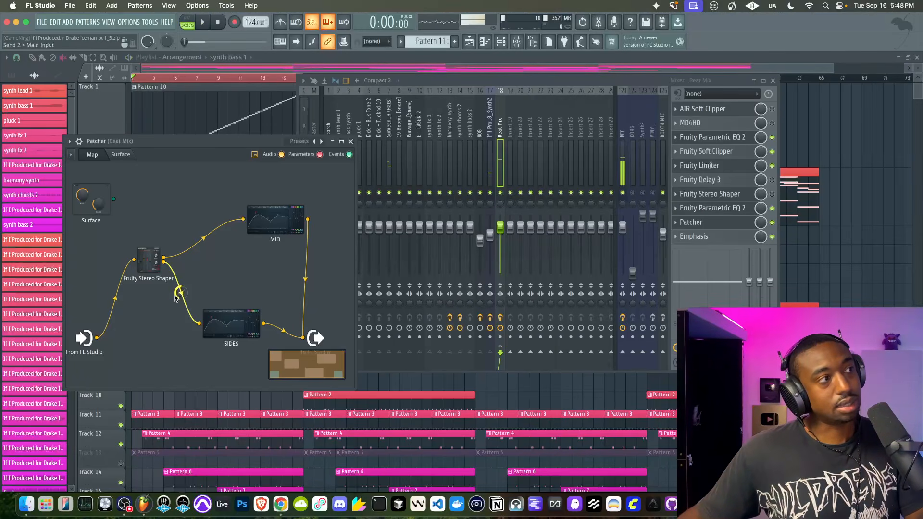
# Step: Lower the main level of the SIDES EQ to -5.5 dB and audition the Beat Mix before closing that EQ
pyautogui.press('space')
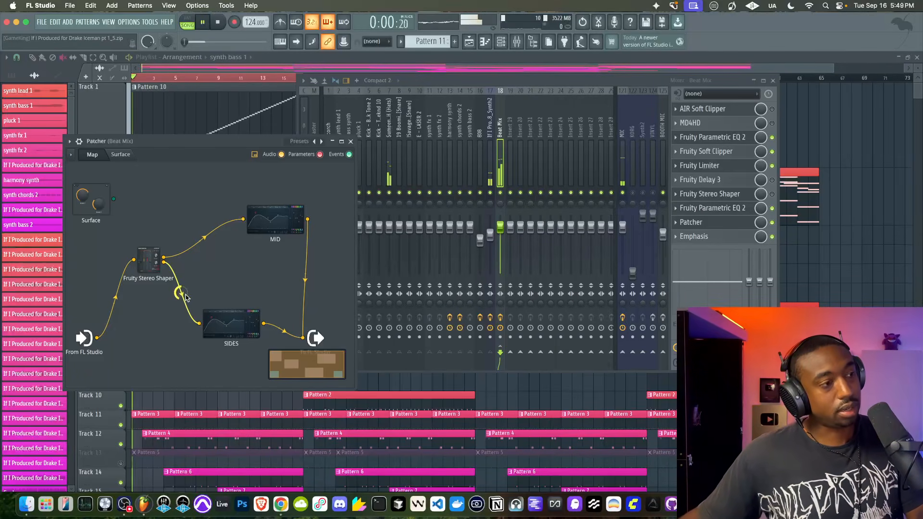
pyautogui.doubleClick(223, 314)
pyautogui.press('space')
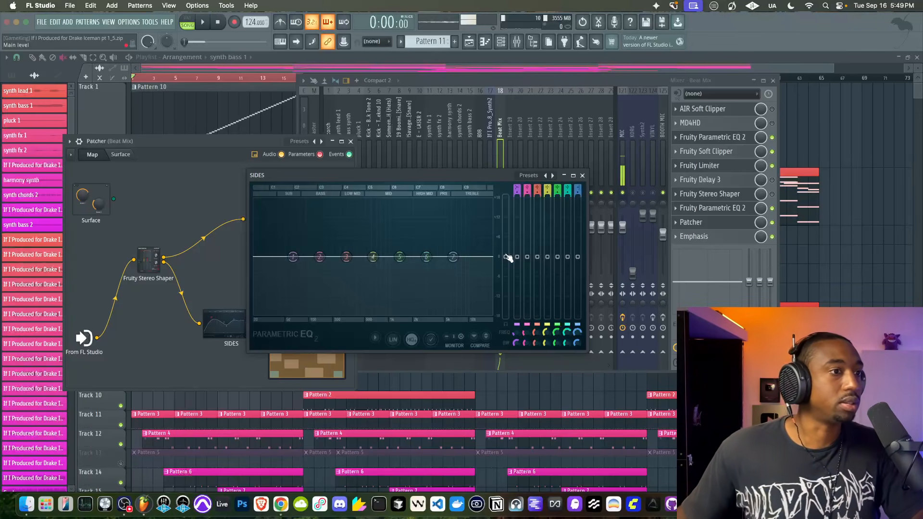
pyautogui.moveTo(508, 258)
pyautogui.mouseDown()
pyautogui.moveTo(508, 224)
pyautogui.moveTo(508, 275)
pyautogui.mouseUp()
pyautogui.press('space')
pyautogui.press('space')
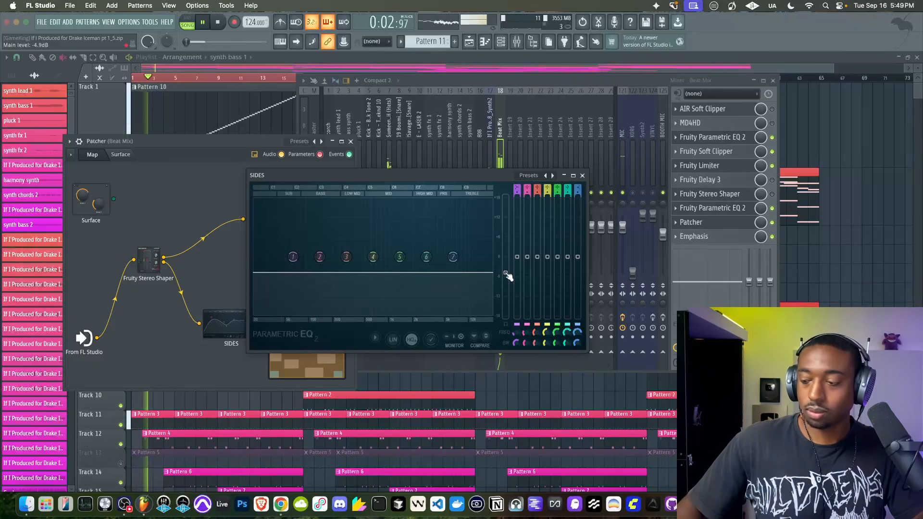
pyautogui.press('space')
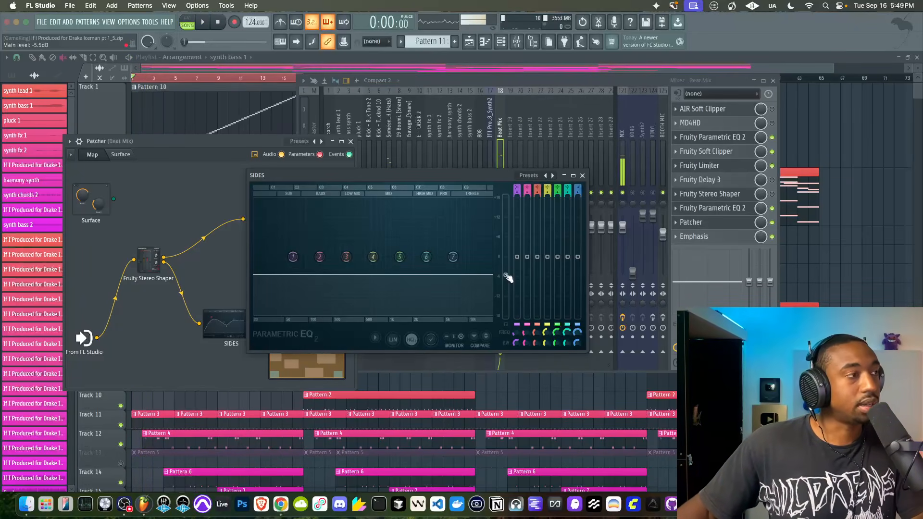
pyautogui.click(582, 176)
# Step: Select bars 17 to 51 on the playlist timeline, start playback, and bring up the Beat Mix track's Patcher
pyautogui.press('space')
pyautogui.click(268, 218)
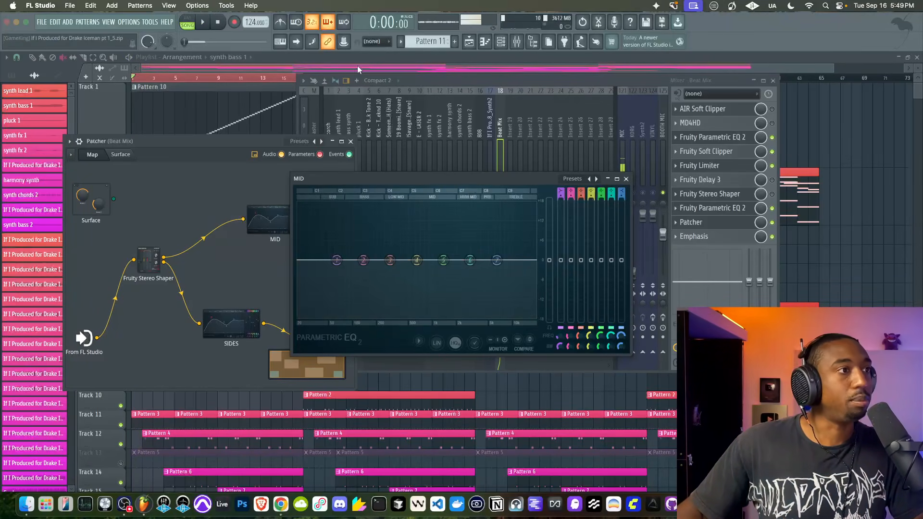
pyautogui.moveTo(416, 76); pyautogui.dragTo(357, 108)
pyautogui.click(303, 79)
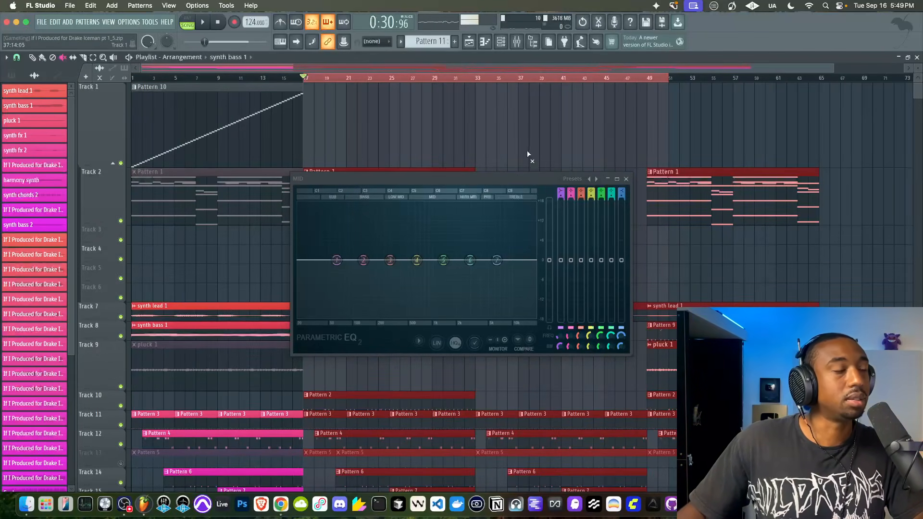
pyautogui.press('space')
pyautogui.click(517, 42)
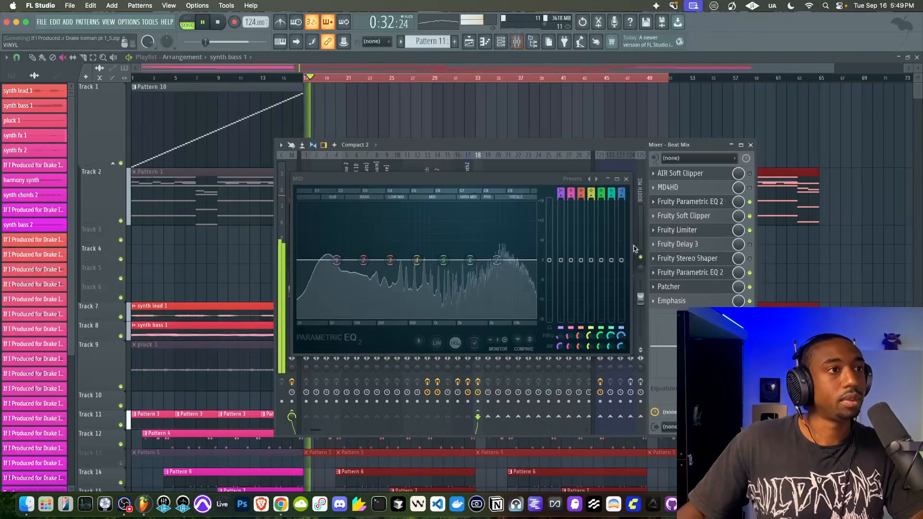
pyautogui.click(695, 288)
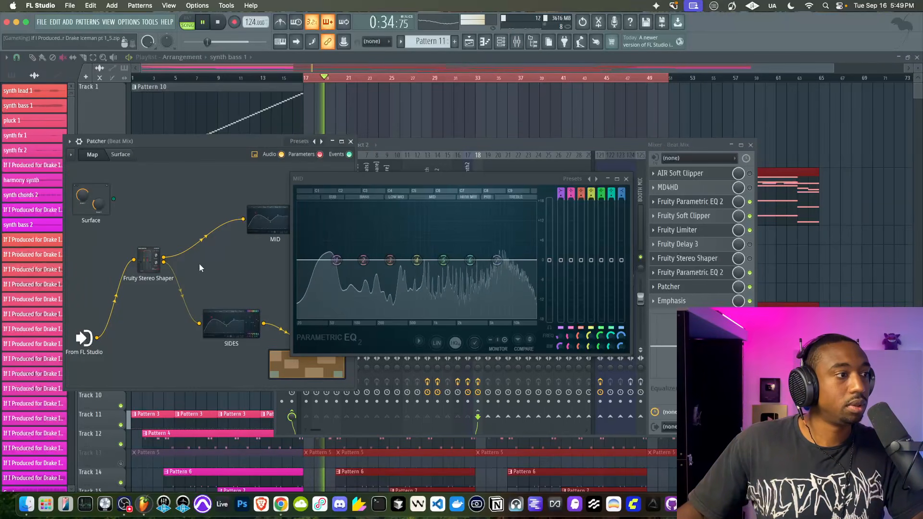
# Step: Examine the MID EQ's spectrum during playback with the link to the SIDES EQ muted
pyautogui.click(269, 219)
pyautogui.click(269, 219)
pyautogui.moveTo(394, 177); pyautogui.dragTo(312, 178)
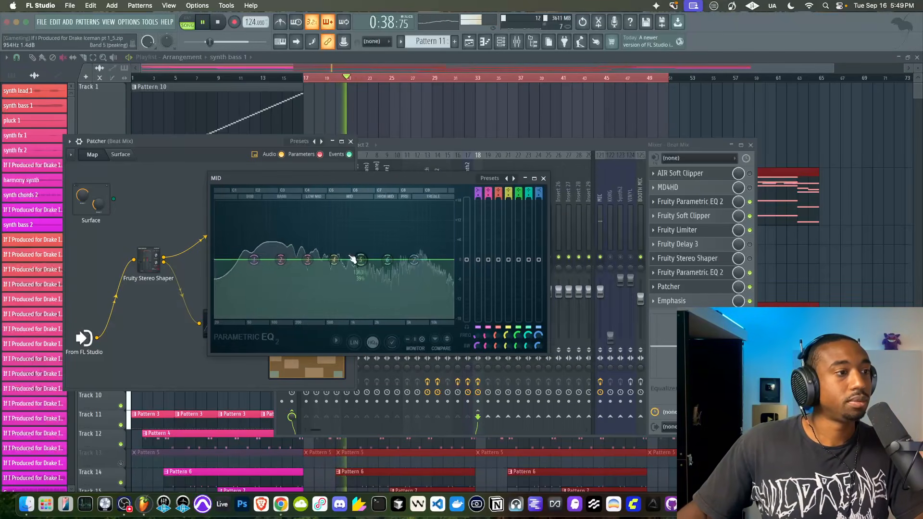
pyautogui.click(543, 178)
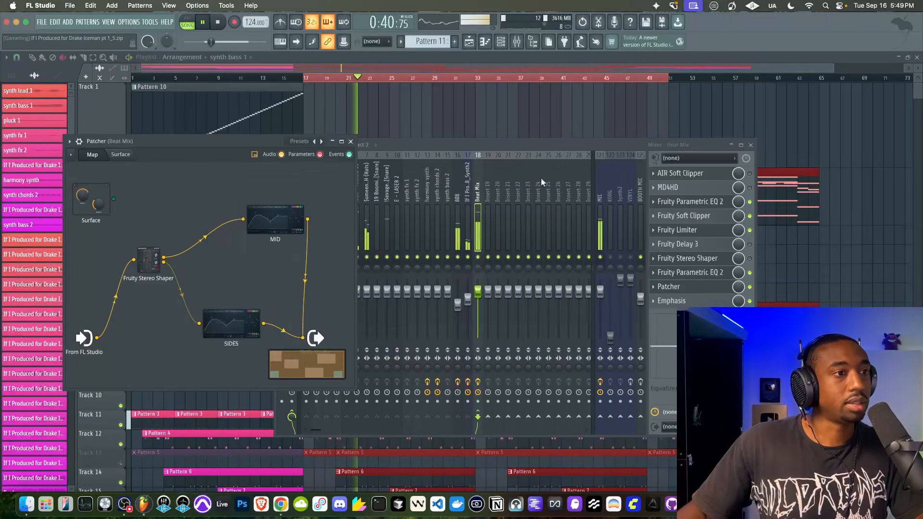
# Step: Lower the volume of the Kick - The Weeknd 10 mixer track to -3.3 dB and close the mixer
pyautogui.click(387, 185)
pyautogui.moveTo(356, 290); pyautogui.dragTo(356, 298)
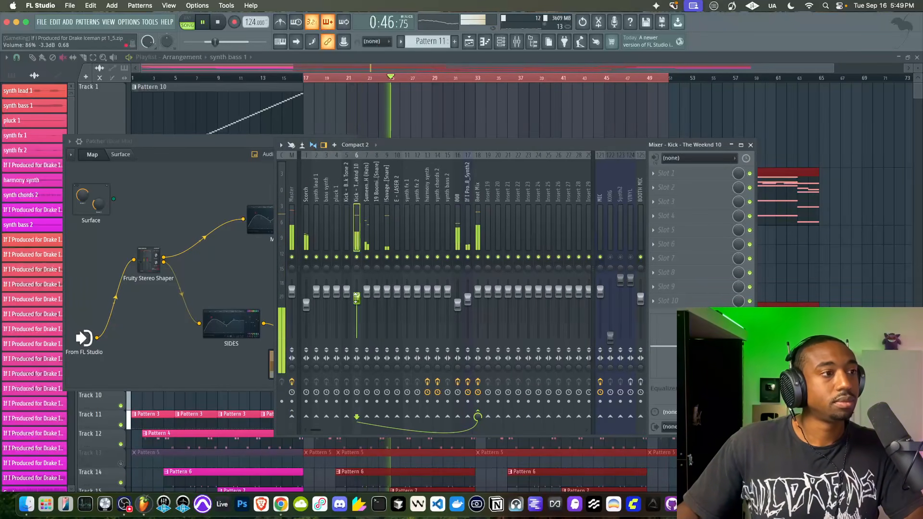
pyautogui.click(750, 145)
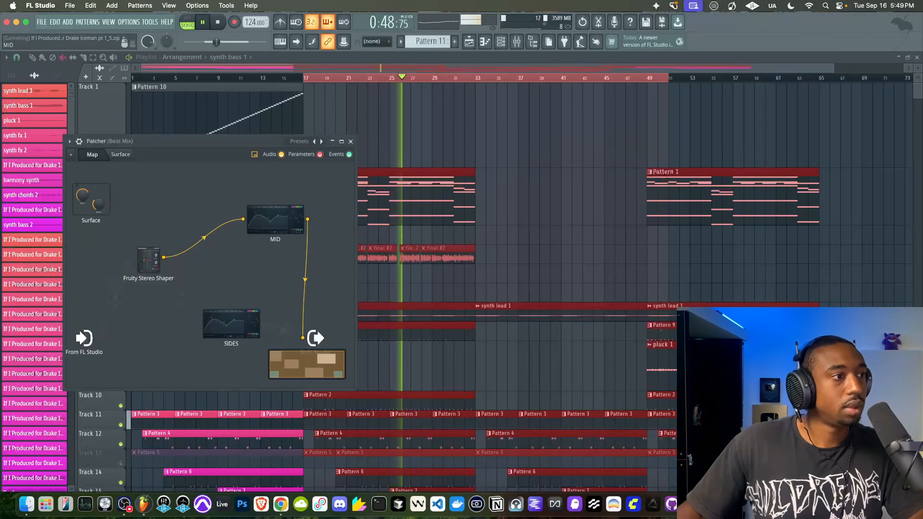
# Step: Check the MID EQ's spectrum again in the playing section, and mute the MID link while unmuting the SIDES link
pyautogui.doubleClick(289, 214)
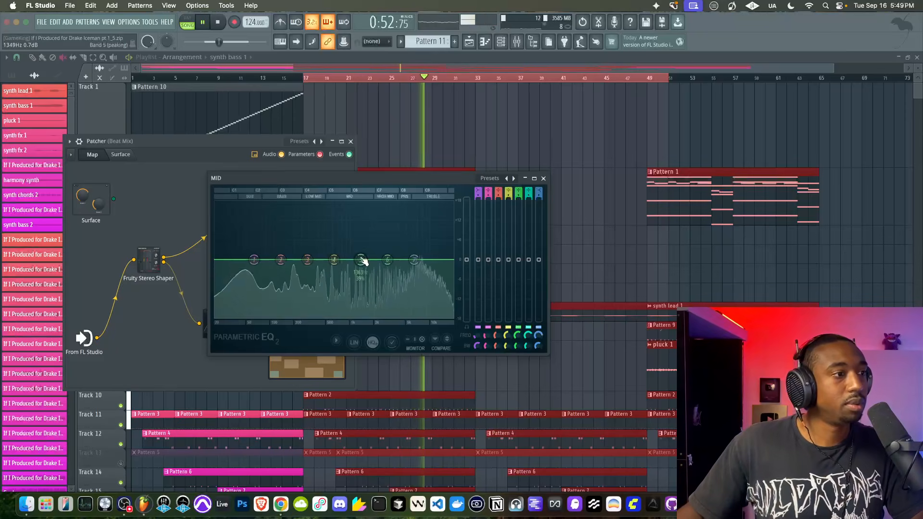
pyautogui.click(543, 178)
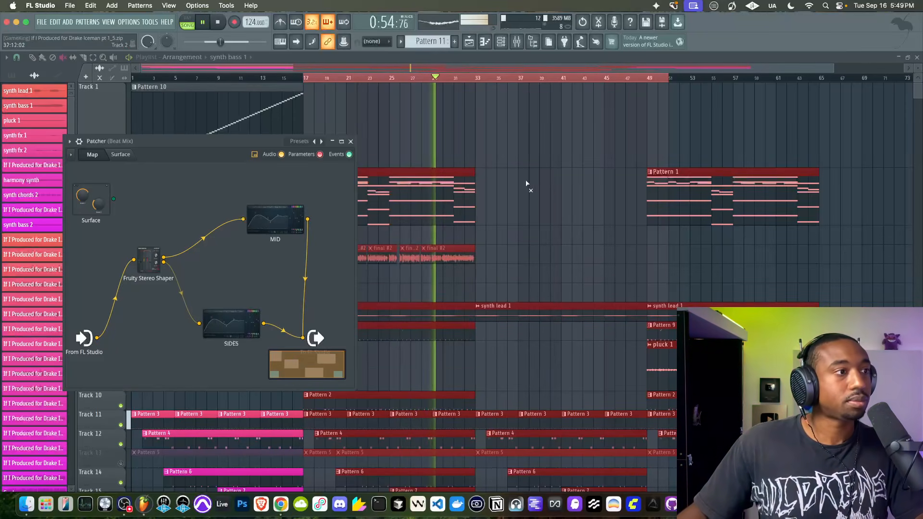
pyautogui.doubleClick(288, 217)
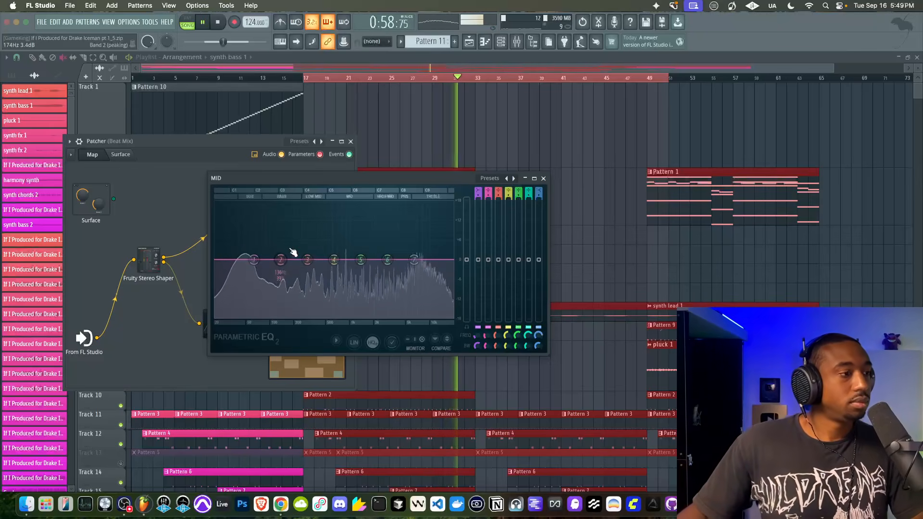
pyautogui.click(543, 178)
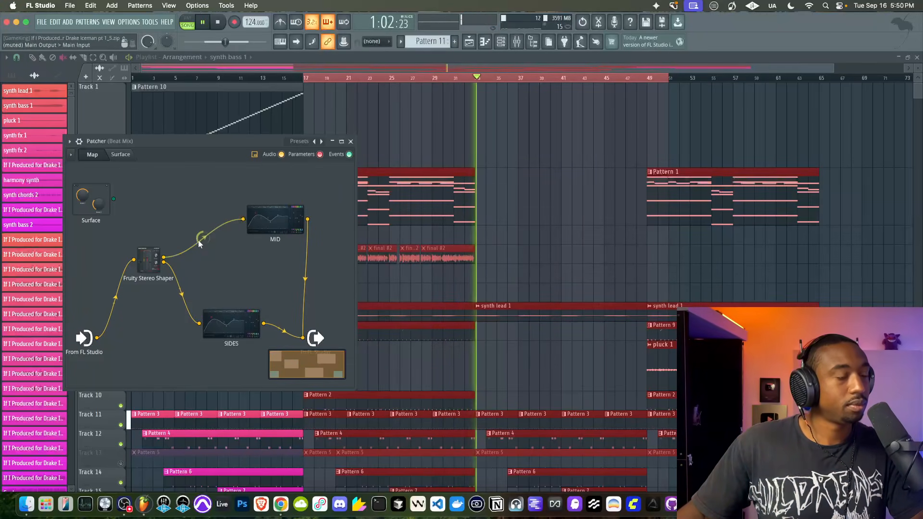
# Step: Set the SIDES EQ's monitor input to Side and play the selected section with the MID link muted
pyautogui.press('space')
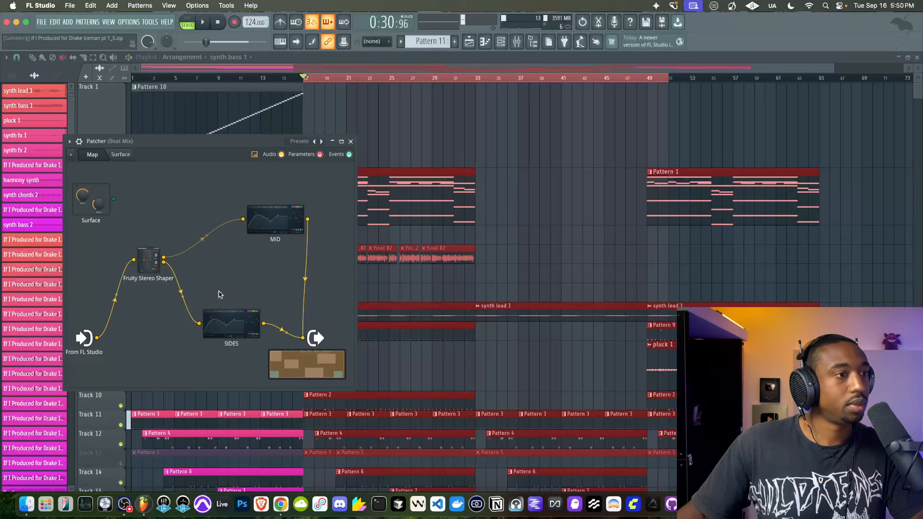
pyautogui.doubleClick(231, 324)
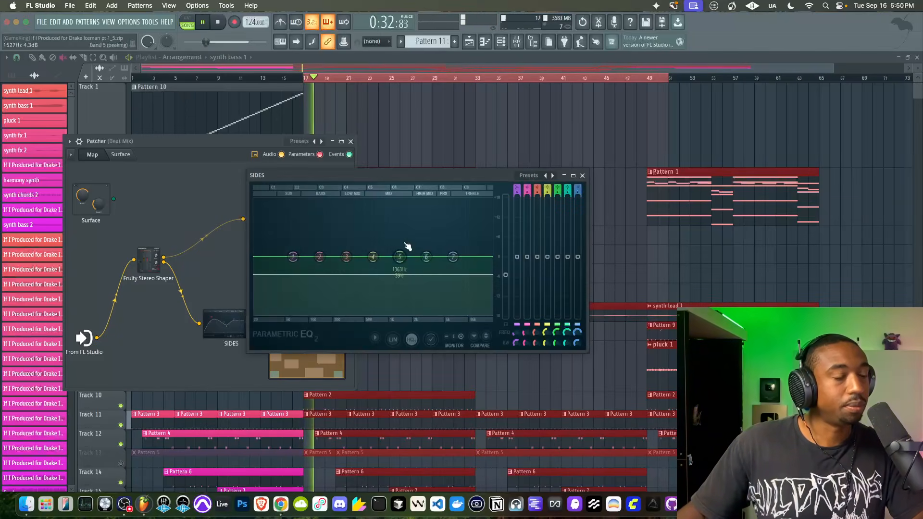
pyautogui.press('space')
pyautogui.moveTo(407, 177); pyautogui.dragTo(352, 151)
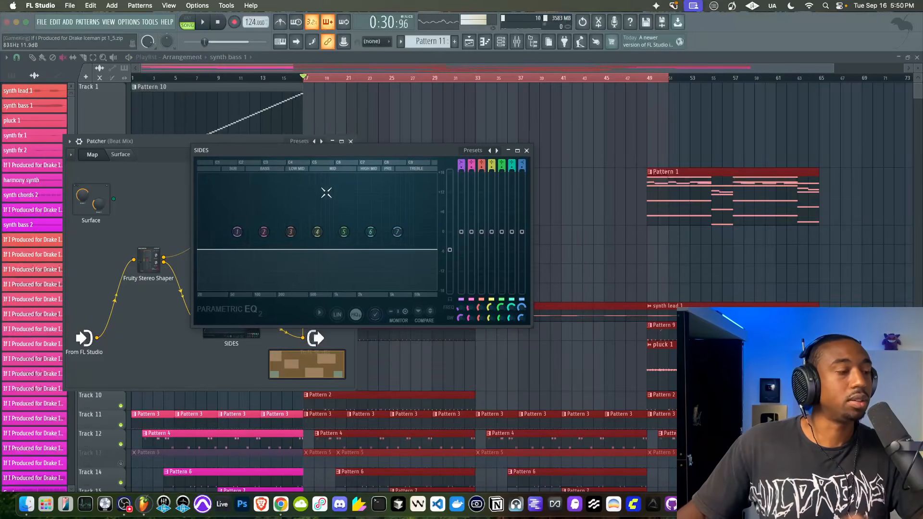
pyautogui.click(320, 312)
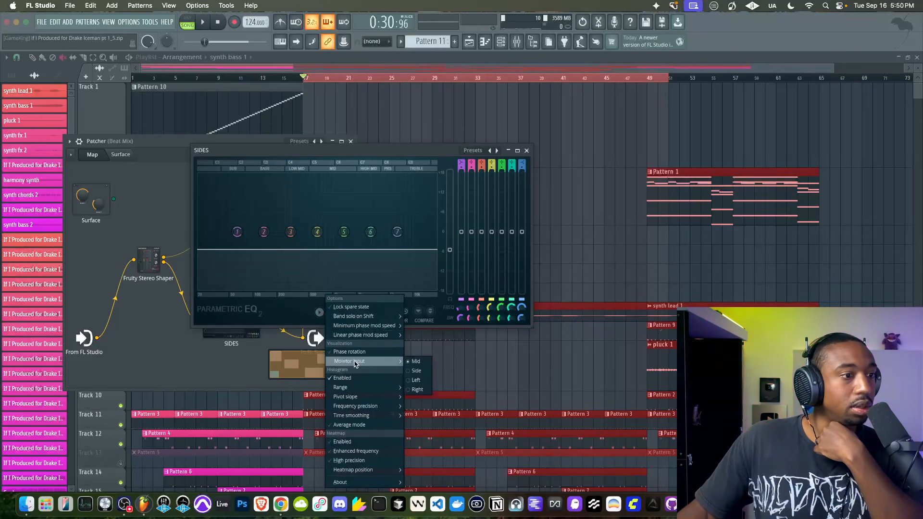
pyautogui.click(415, 370)
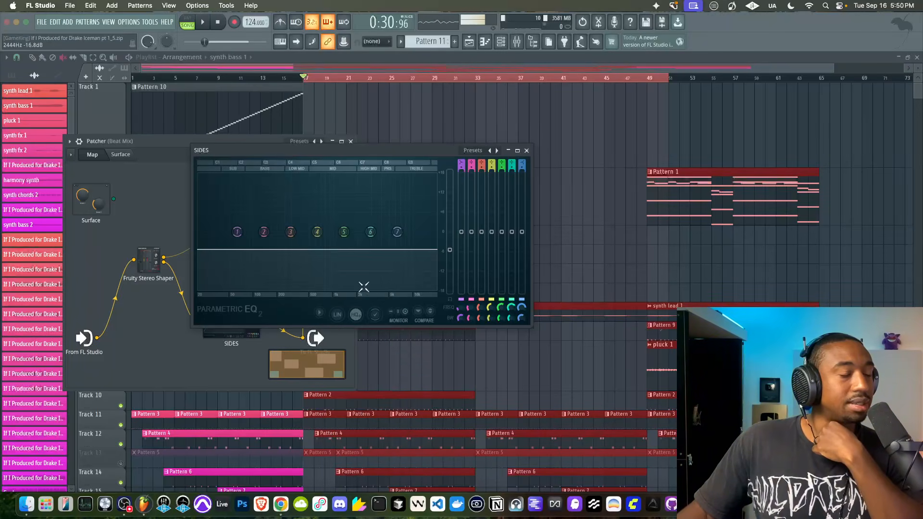
pyautogui.press('space')
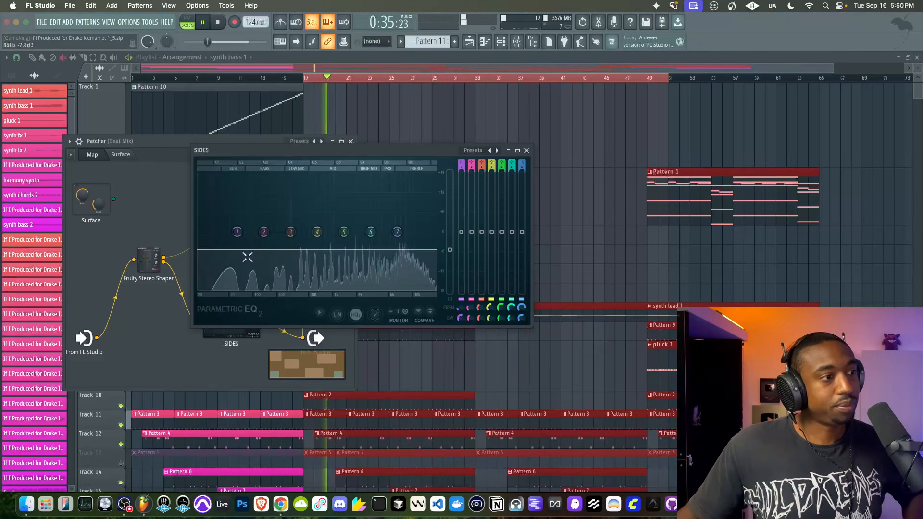
# Step: Lower band 1 and boost band 3 in the SIDES EQ's bass range, and audition with the MID link unmuted
pyautogui.moveTo(237, 232); pyautogui.dragTo(271, 204)
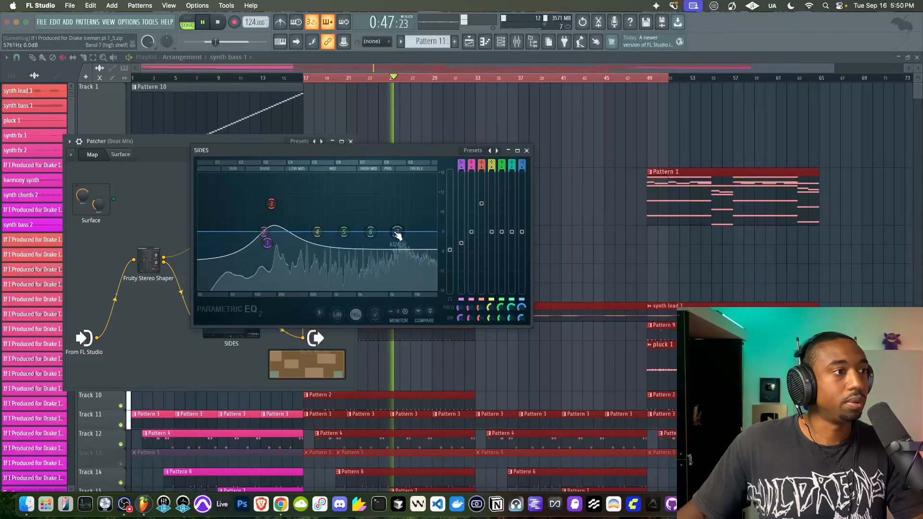
pyautogui.click(527, 151)
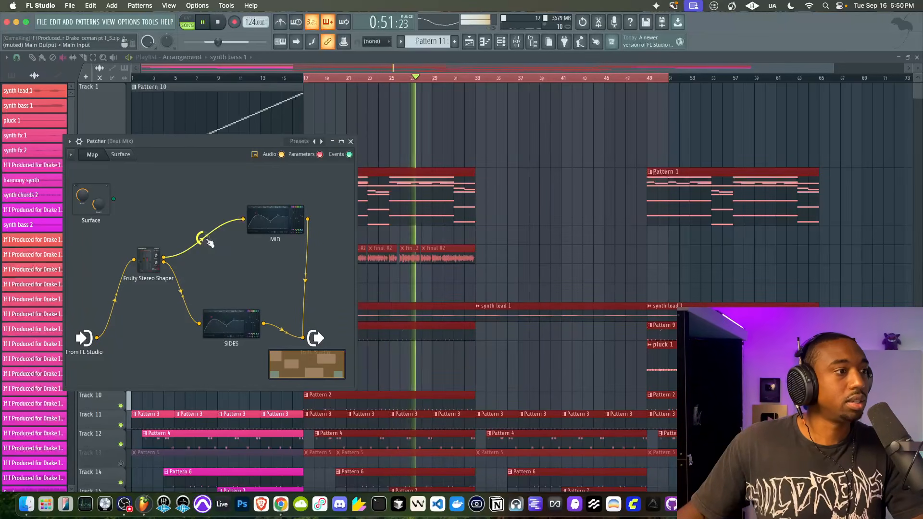
pyautogui.press('space')
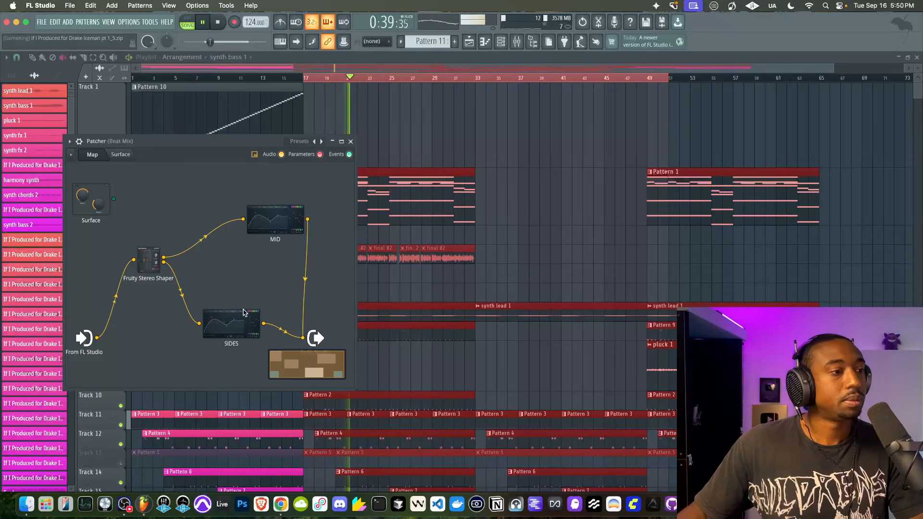
pyautogui.press('space')
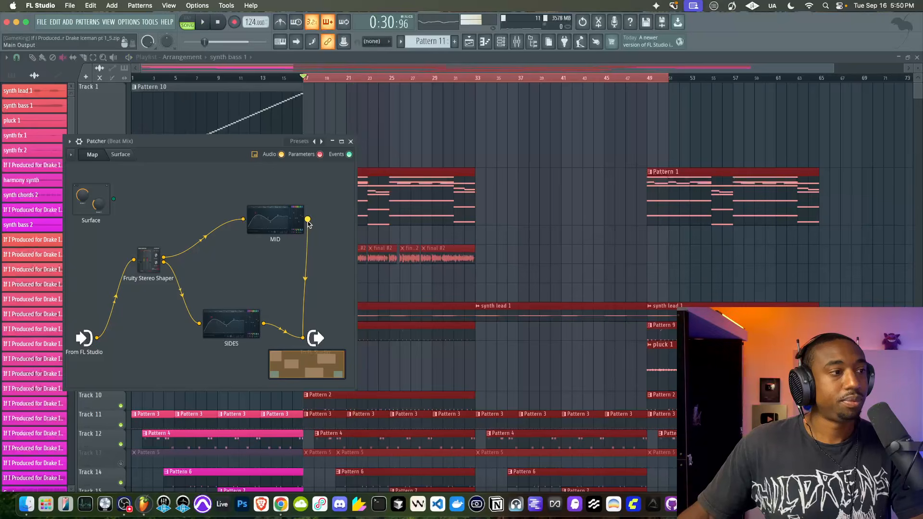
# Step: Insert a Versatile Compressor after the MID EQ's output in the Patcher and open its controls
pyautogui.rightClick(307, 220)
pyautogui.moveTo(329, 236)
pyautogui.hscroll(5, 548, 213)
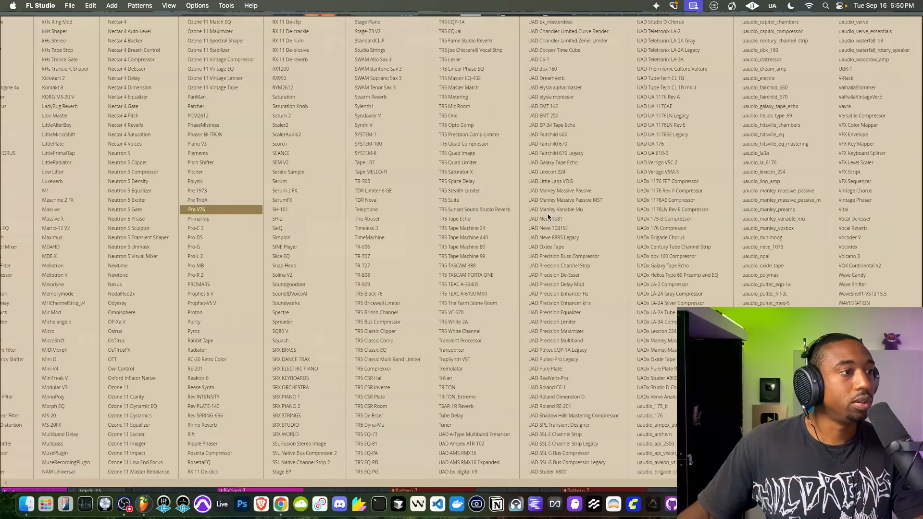
pyautogui.click(861, 116)
pyautogui.click(322, 218)
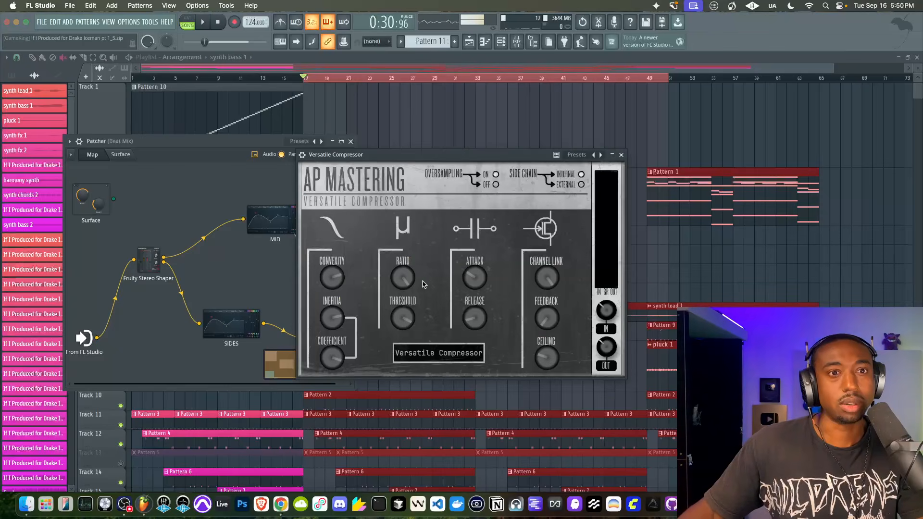
# Step: Set the Versatile Compressor's threshold to -10.94 dB, feedback to 14.61% and attack to 43.12 ms, and adjust its release during playback
pyautogui.press('space')
pyautogui.moveTo(407, 318); pyautogui.dragTo(404, 338)
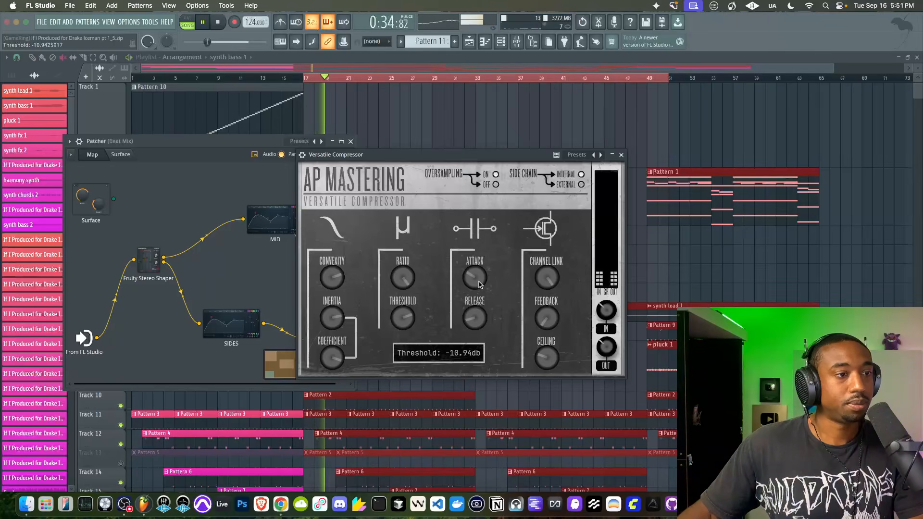
pyautogui.moveTo(558, 326); pyautogui.dragTo(550, 308)
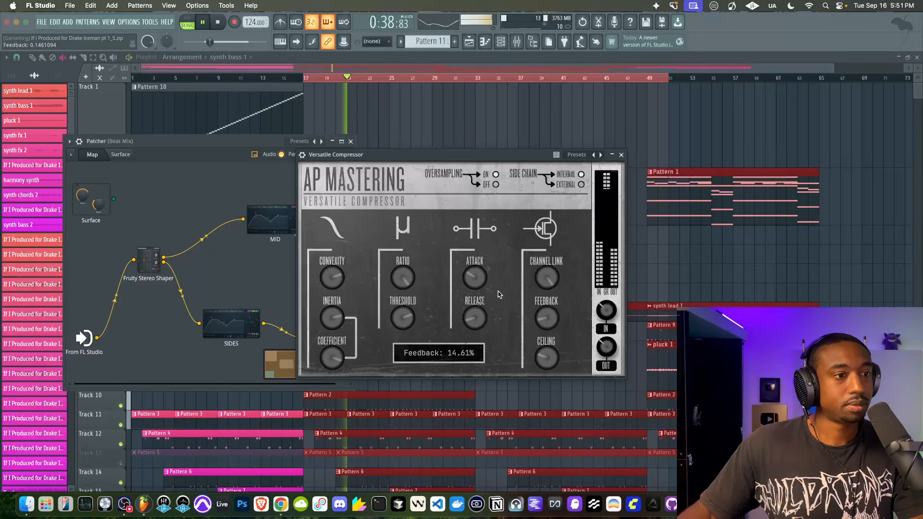
pyautogui.moveTo(477, 319); pyautogui.dragTo(473, 317)
pyautogui.moveTo(475, 280); pyautogui.dragTo(475, 278)
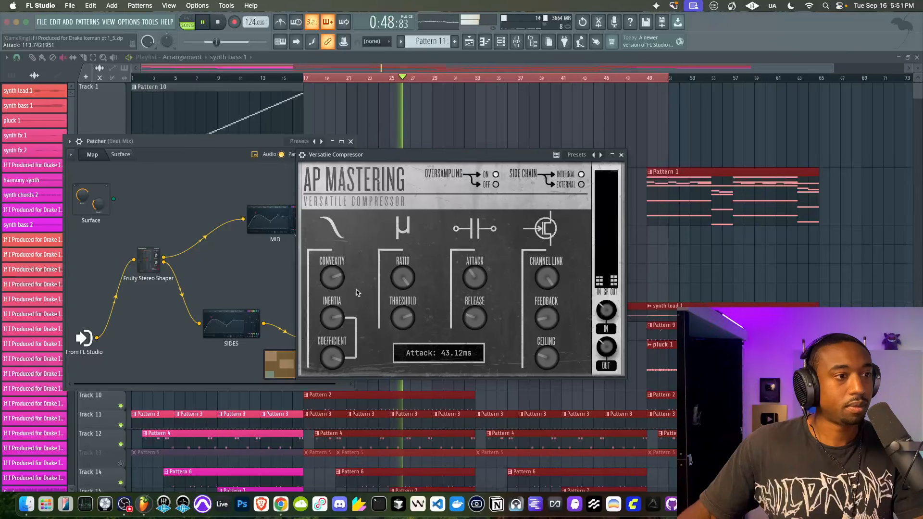
# Step: Set the Versatile Compressor's threshold to -9.32 dB, close its window and stop playback
pyautogui.moveTo(410, 317); pyautogui.dragTo(407, 316)
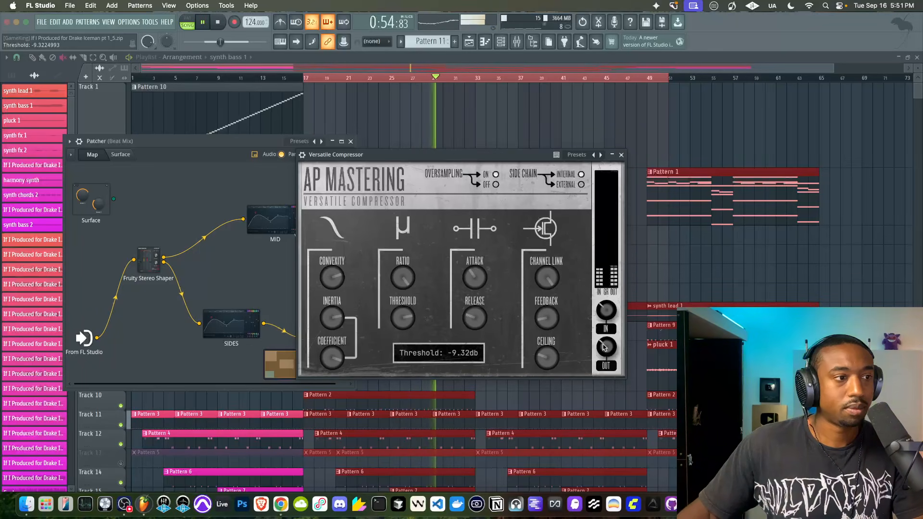
pyautogui.click(621, 154)
pyautogui.press('space')
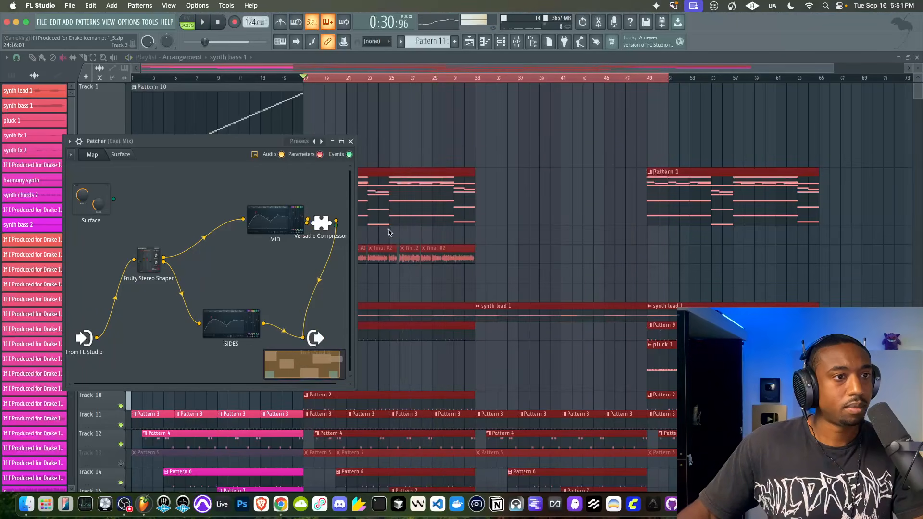
# Step: Move the MID EQ away from the compressor and also route its output directly to the Patcher's output
pyautogui.moveTo(295, 224); pyautogui.dragTo(243, 217)
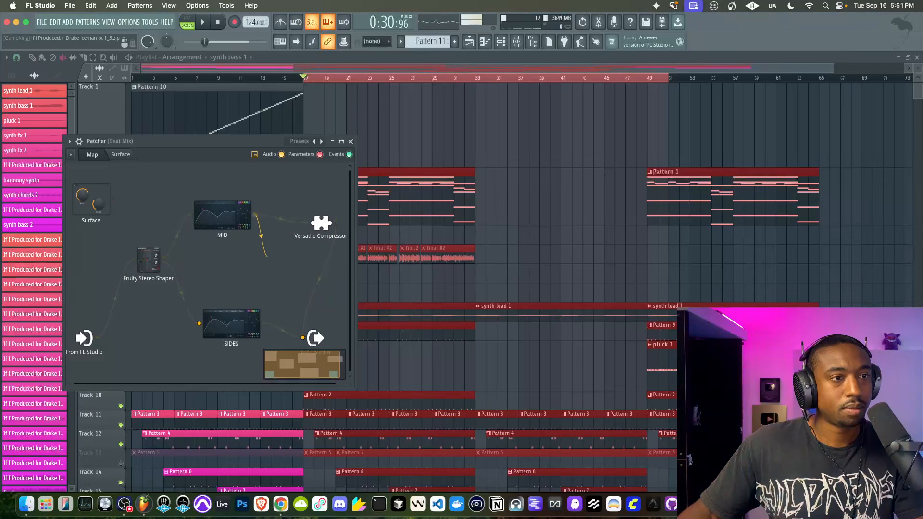
pyautogui.moveTo(300, 316); pyautogui.dragTo(303, 338)
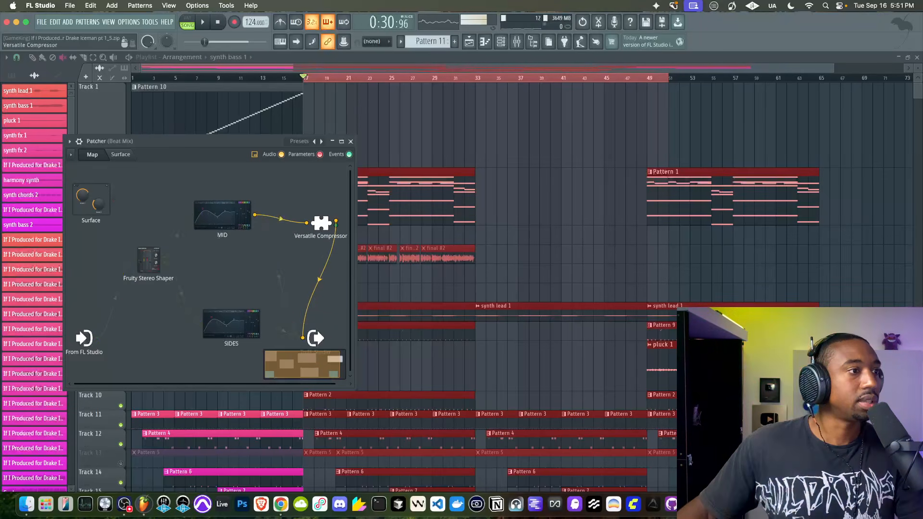
# Step: Set the Versatile Compressor's output gain to about -4.67 dB and its input gain to about -2.26 dB while auditioning the section
pyautogui.click(319, 225)
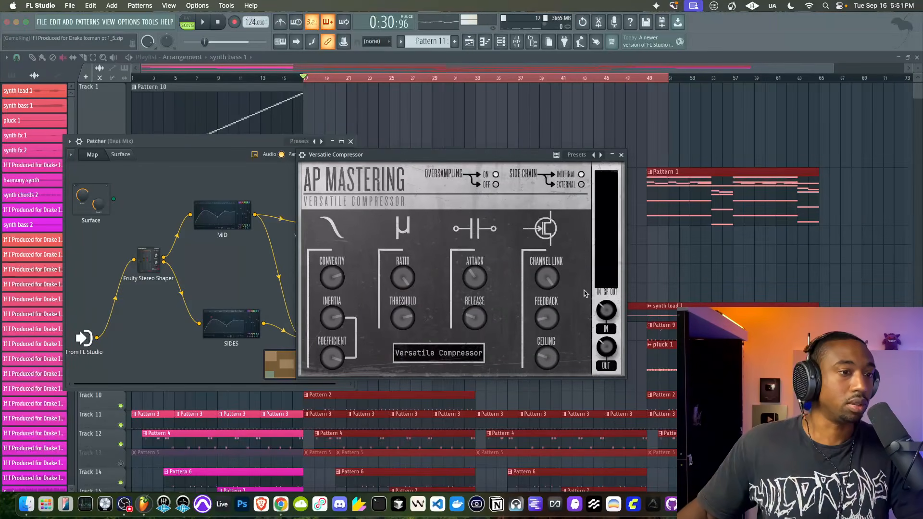
pyautogui.press('space')
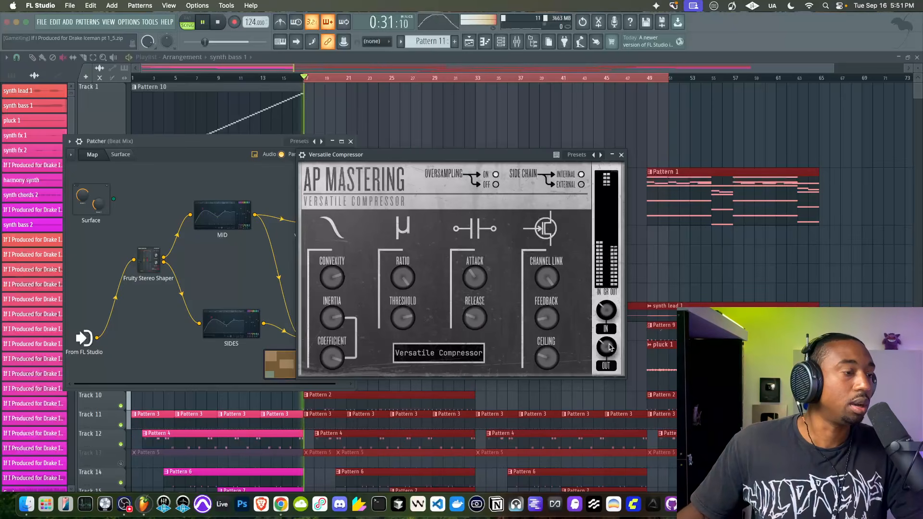
pyautogui.press('space')
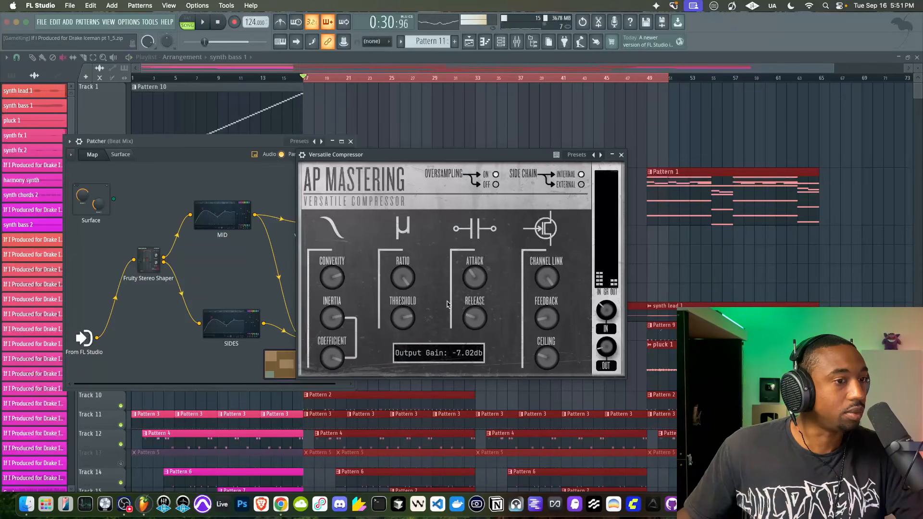
pyautogui.press('space')
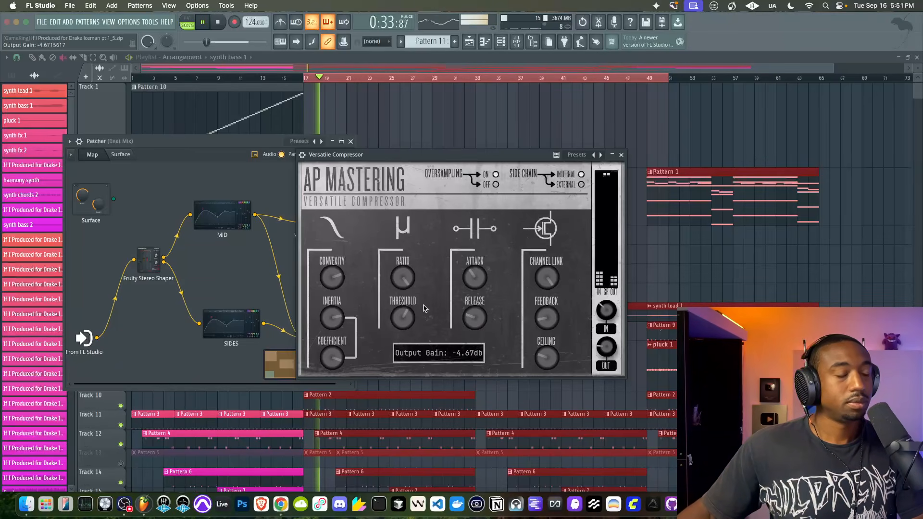
pyautogui.moveTo(604, 347); pyautogui.dragTo(604, 353)
pyautogui.press('space')
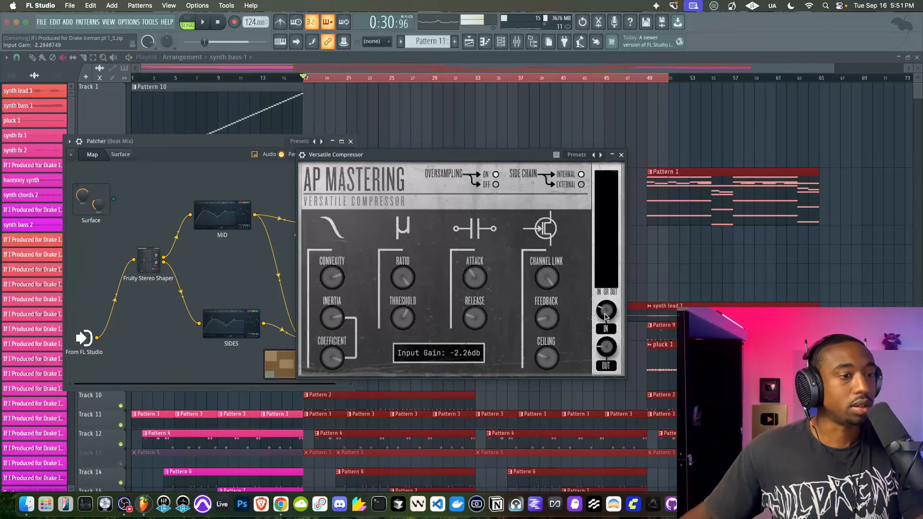
pyautogui.press('space')
# Step: Close the compressor, adjust the level of the link from the MID EQ to it to about 81%, and play the section
pyautogui.click(621, 155)
pyautogui.press('space')
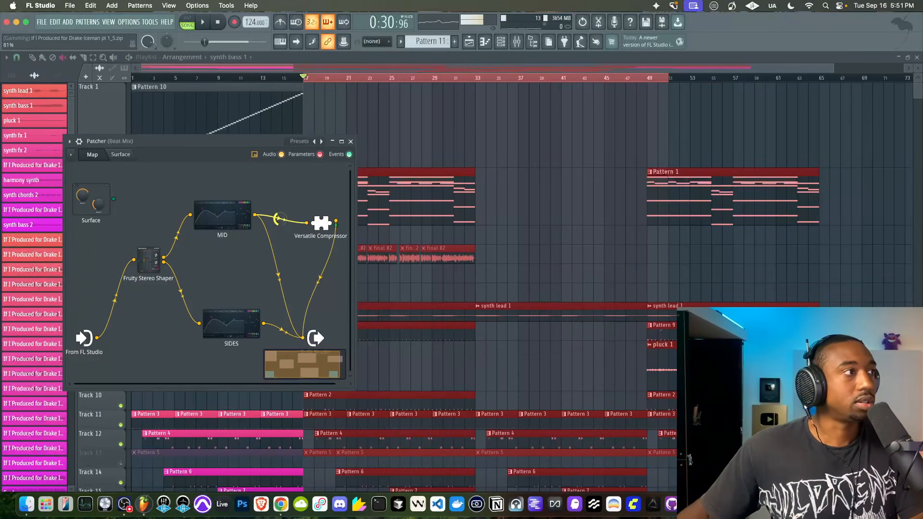
pyautogui.press('space')
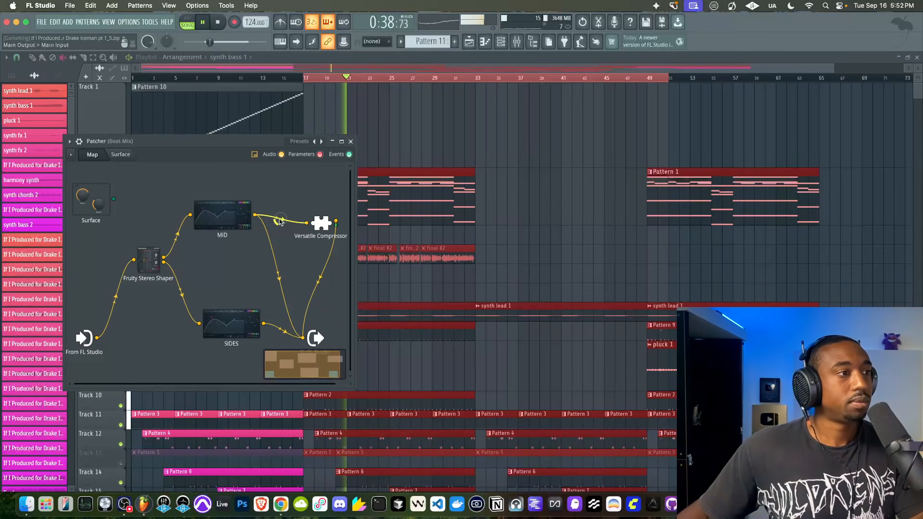
# Step: Raise the Kick - The Weeknd 10 track's fader slightly in the mixer, then close the mixer
pyautogui.click(517, 42)
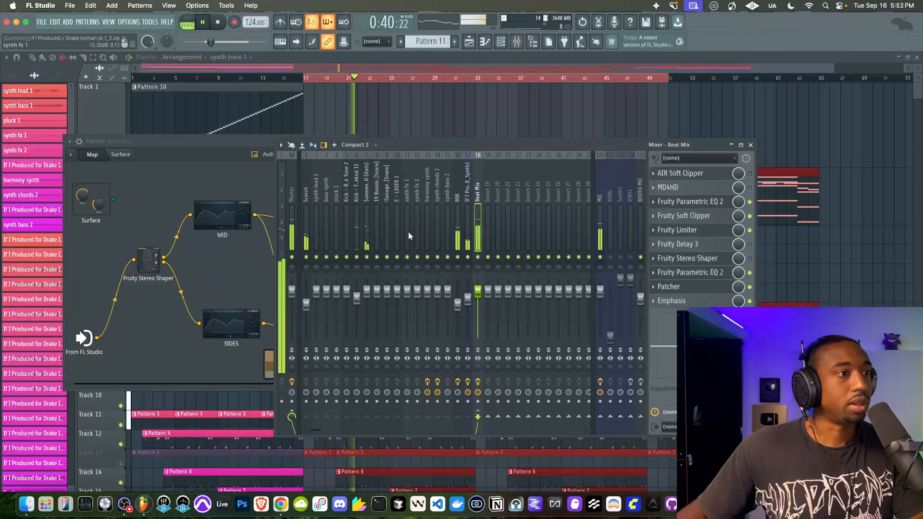
pyautogui.click(356, 294)
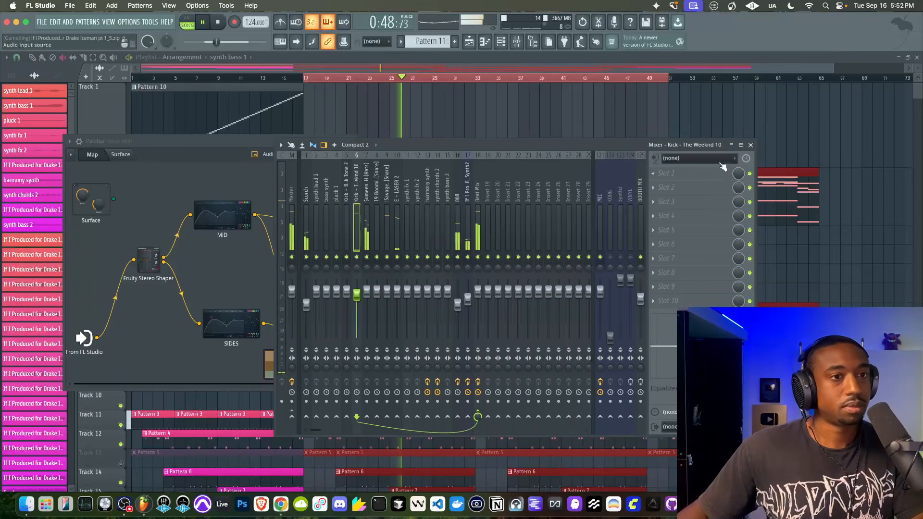
pyautogui.click(750, 144)
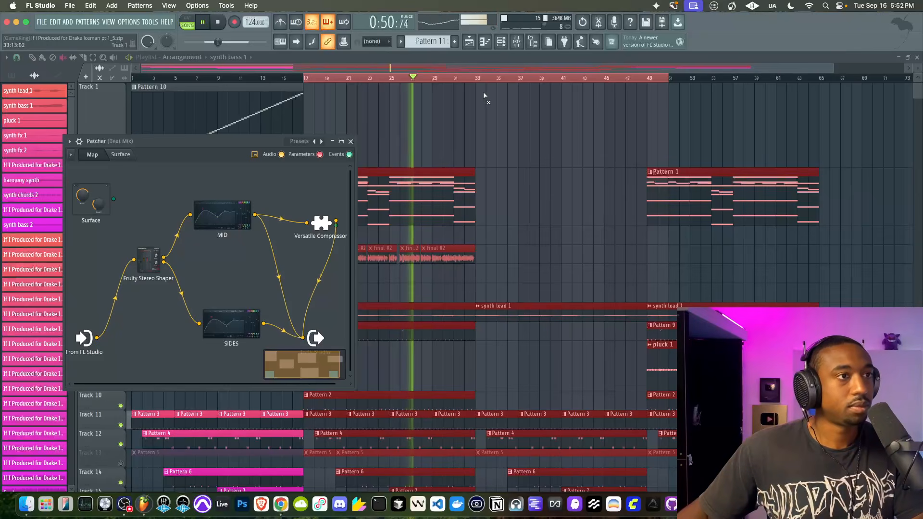
# Step: Bring the playlist forward and unmute Track 13, which holds the Pattern 5 clips
pyautogui.press('F9')
pyautogui.click(449, 105)
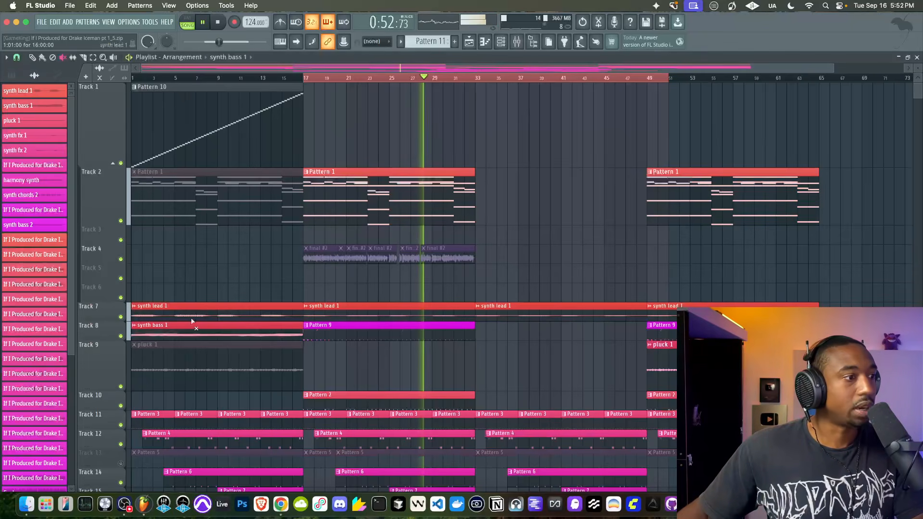
pyautogui.click(121, 463)
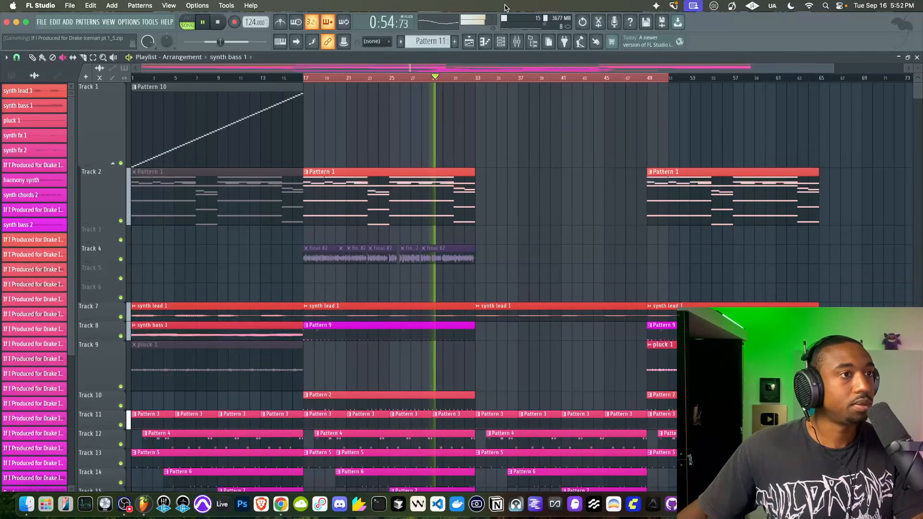
# Step: Lower the 19 Boomin [Snare] track's fader slightly in the mixer
pyautogui.press('F9')
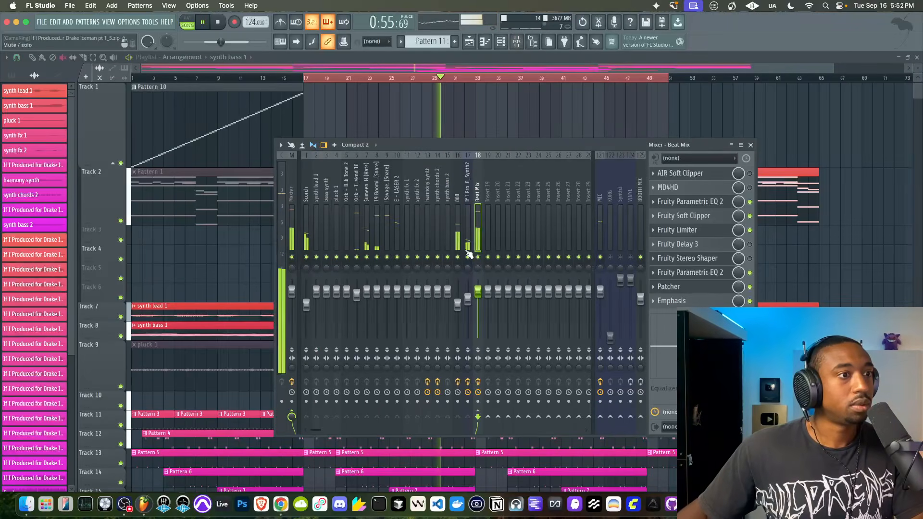
pyautogui.click(388, 223)
pyautogui.click(377, 223)
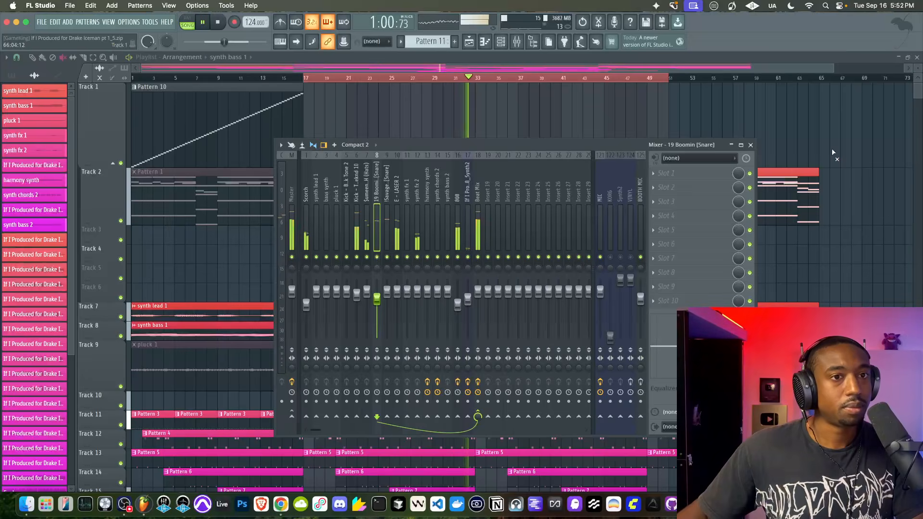
pyautogui.press('F9')
# Step: In the SIDES EQ of the Beat Mix Patcher, reset the main level and lower band 3 to 4.2 dB at 169 Hz
pyautogui.click(517, 42)
pyautogui.click(476, 210)
pyautogui.click(695, 277)
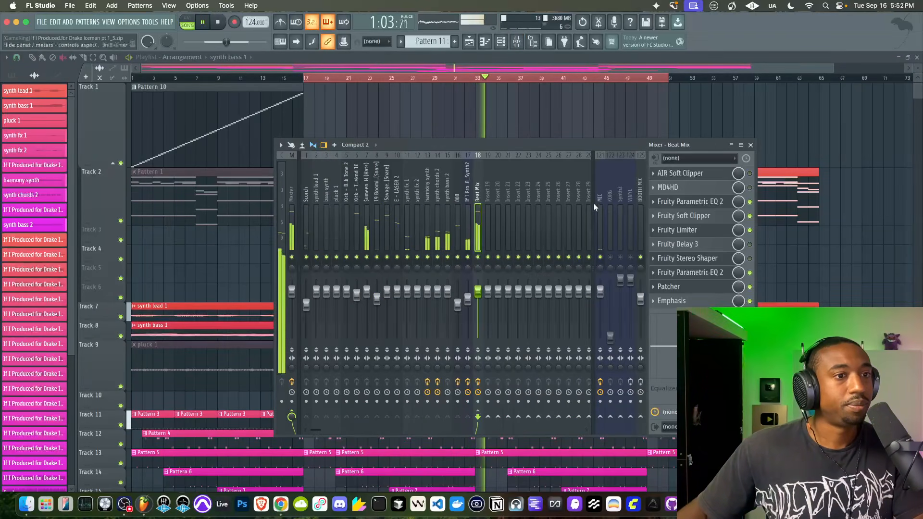
pyautogui.click(699, 284)
pyautogui.doubleClick(214, 319)
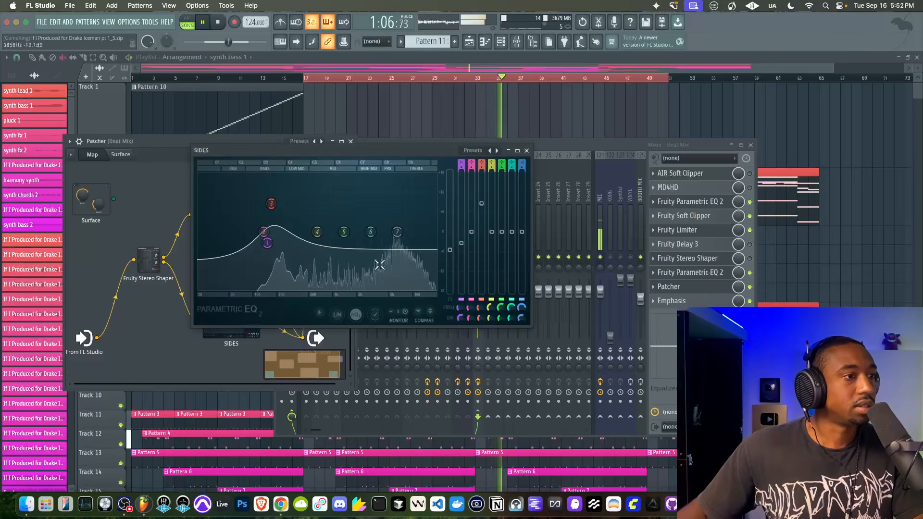
pyautogui.rightClick(450, 234)
pyautogui.click(456, 239)
pyautogui.moveTo(272, 204); pyautogui.dragTo(271, 217)
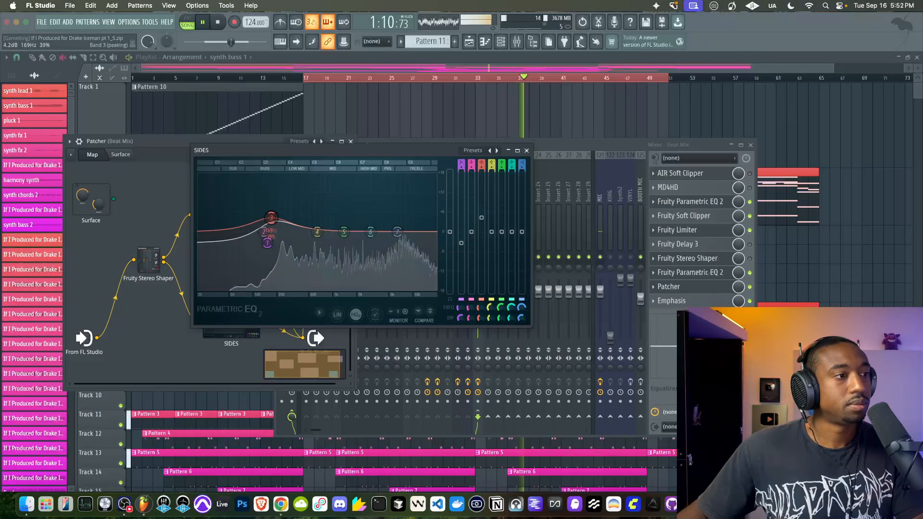
# Step: Close the SIDES EQ, return to the playlist and switch to the Draw tool
pyautogui.click(526, 150)
pyautogui.click(546, 129)
pyautogui.click(33, 57)
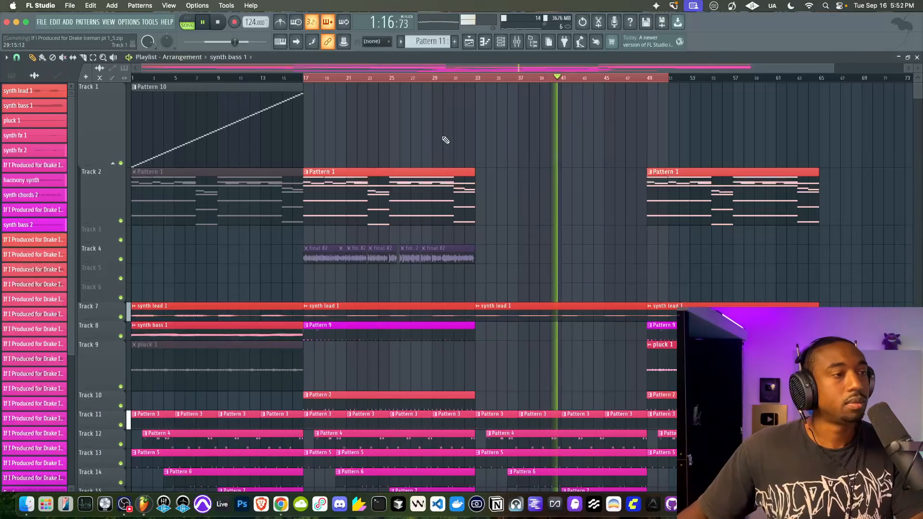
# Step: Raise the input gain of Emphasis on the Beat Mix bus to 4.5 dB during playback, then stop
pyautogui.click(519, 42)
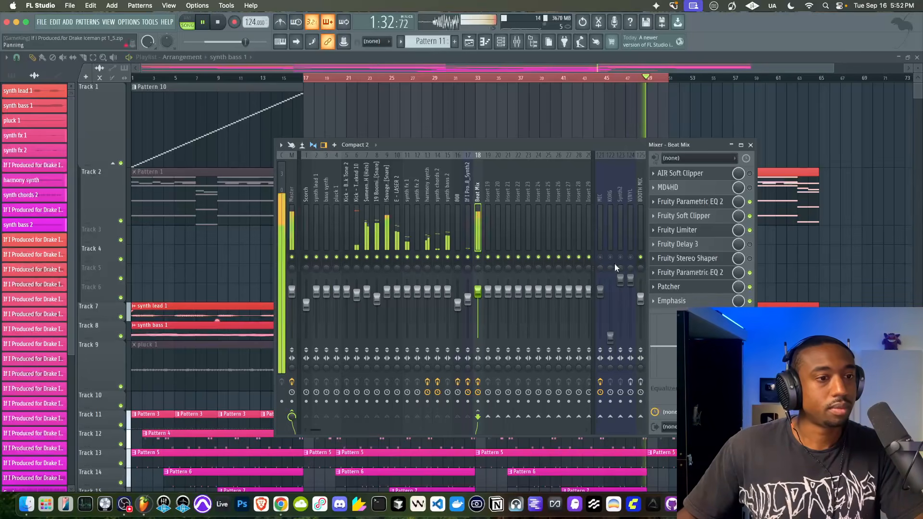
pyautogui.click(673, 300)
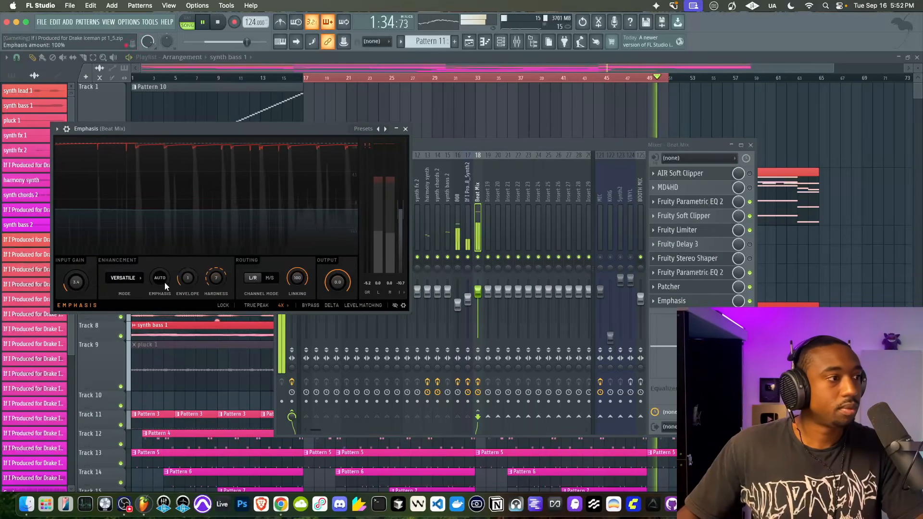
pyautogui.moveTo(78, 283); pyautogui.dragTo(78, 275)
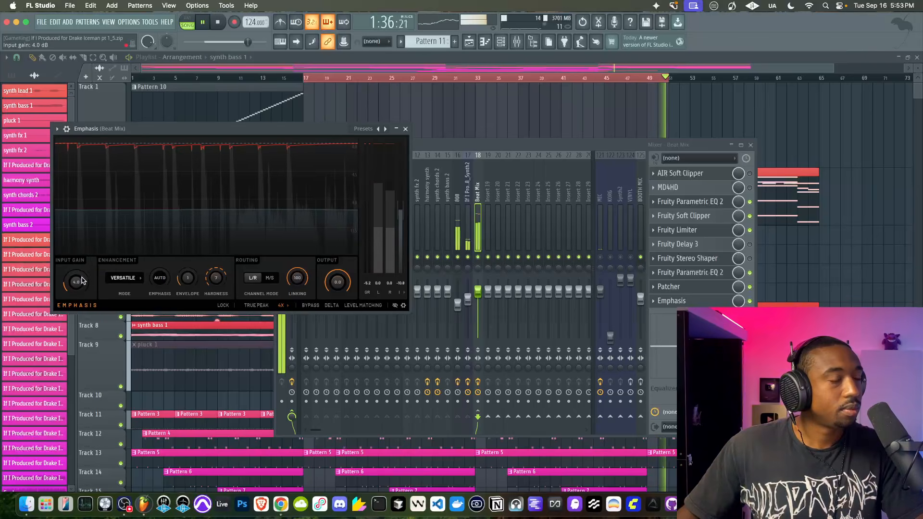
pyautogui.click(406, 128)
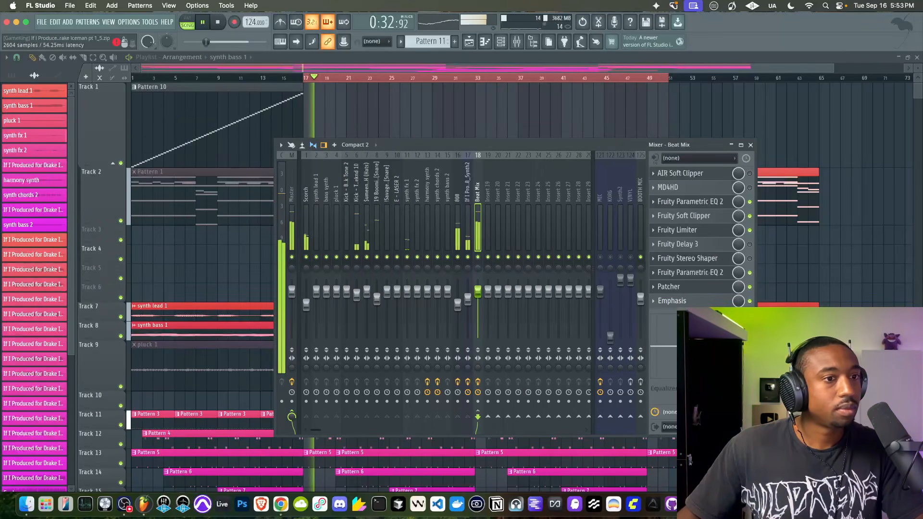
pyautogui.click(673, 301)
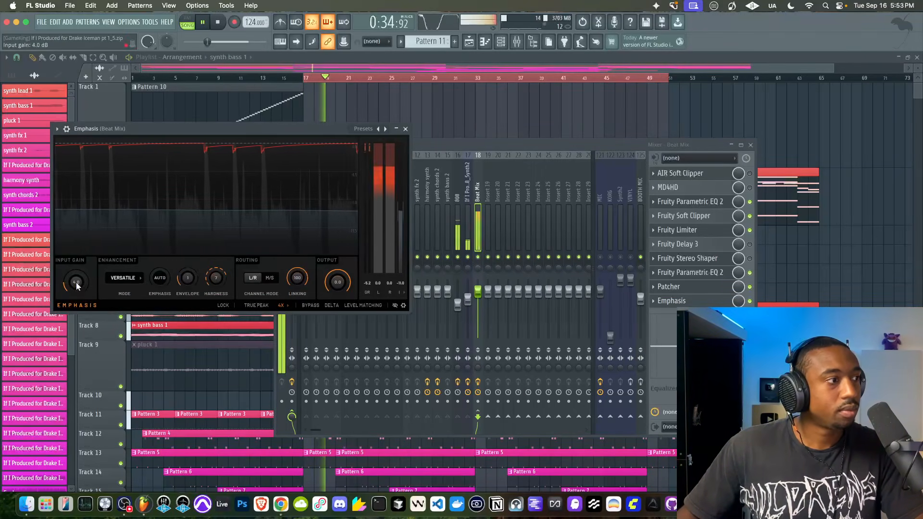
pyautogui.moveTo(76, 286); pyautogui.dragTo(77, 281)
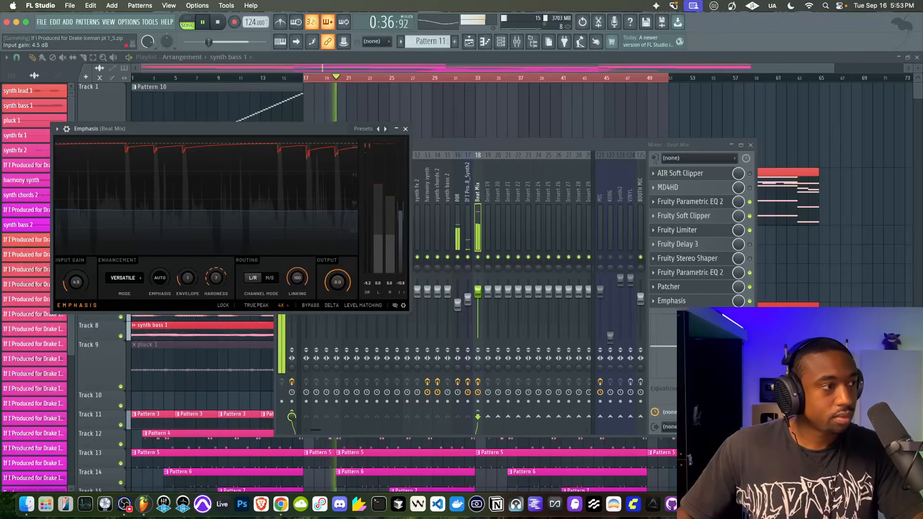
pyautogui.click(405, 129)
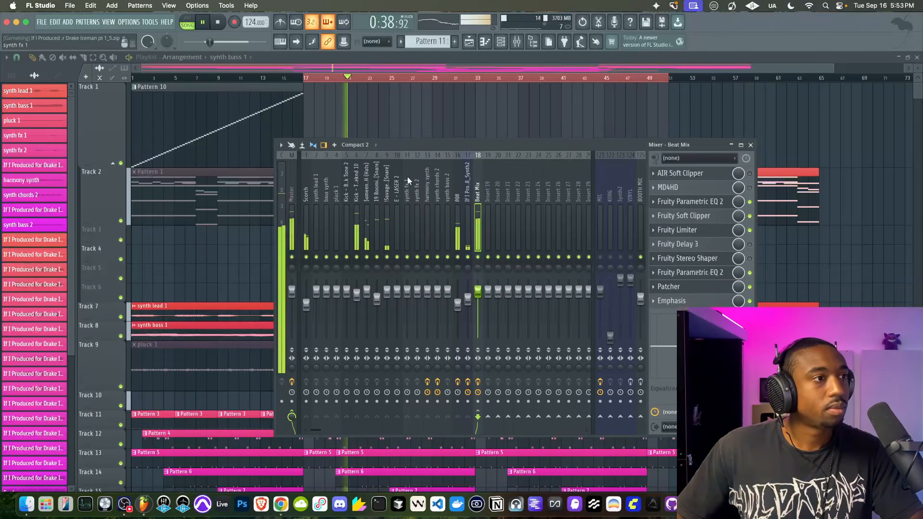
pyautogui.press('space')
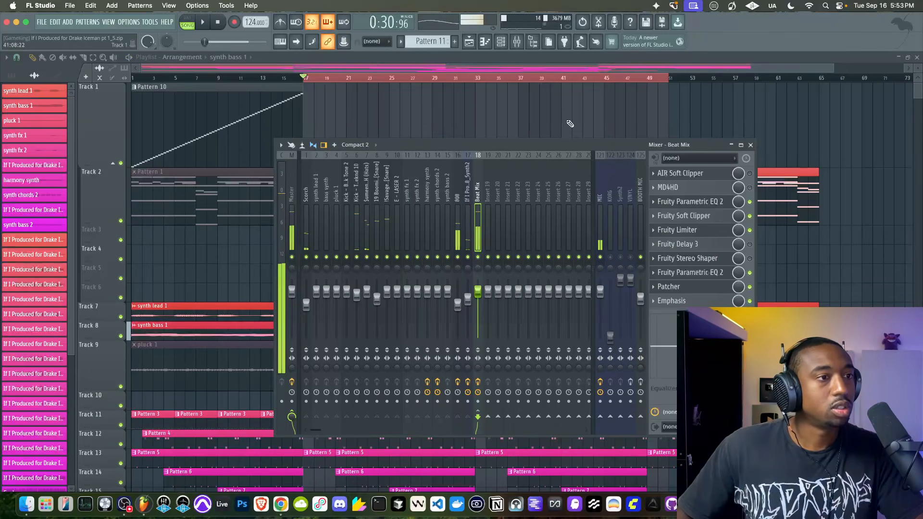
# Step: In Pattern 9's 808 notes, chop the lower of the two high notes in bar 3 with the Default chopper pattern
pyautogui.press('F9')
pyautogui.scroll(-3, 426, 138)
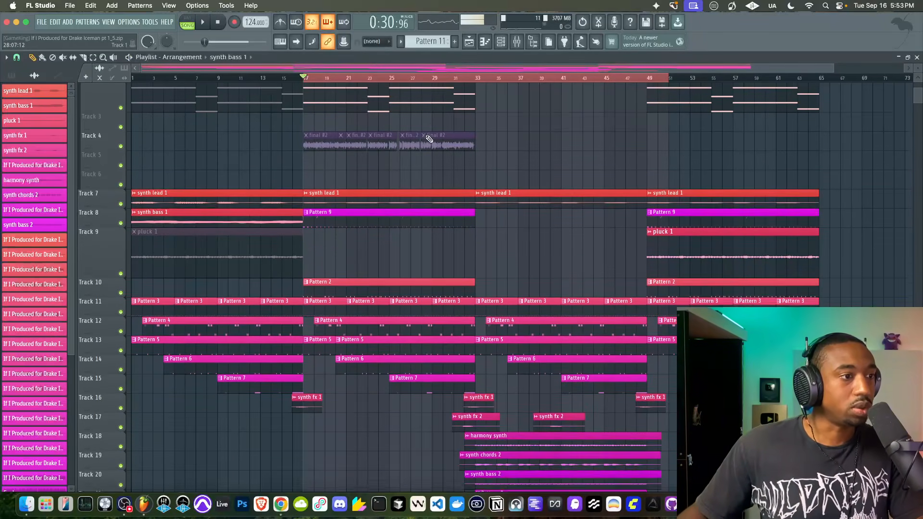
pyautogui.doubleClick(344, 215)
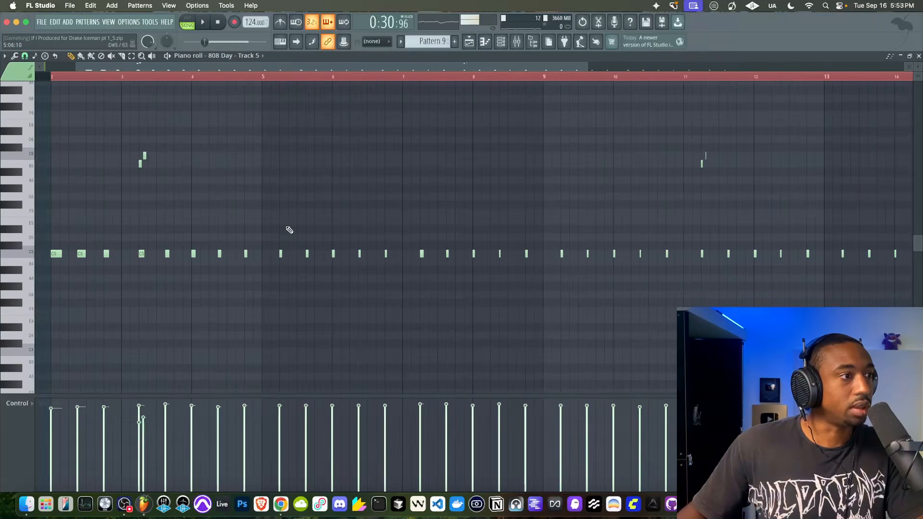
pyautogui.scroll(4, 154, 192)
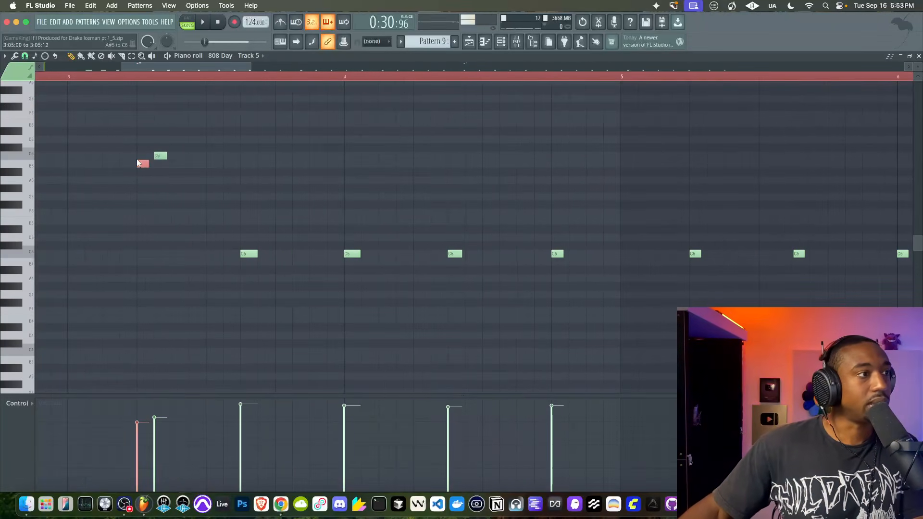
pyautogui.hotkey('alt', 'u')
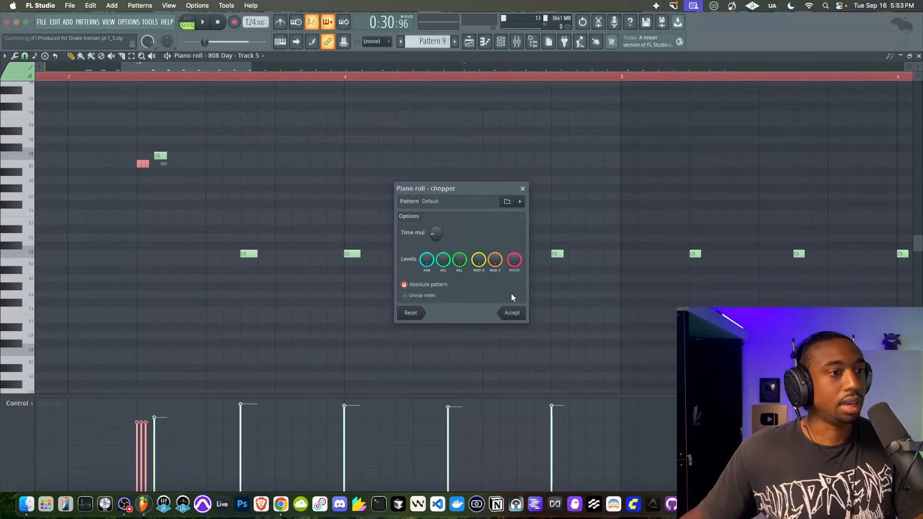
pyautogui.click(512, 312)
pyautogui.hscroll(-5, 457, 309)
pyautogui.scroll(-3, 418, 253)
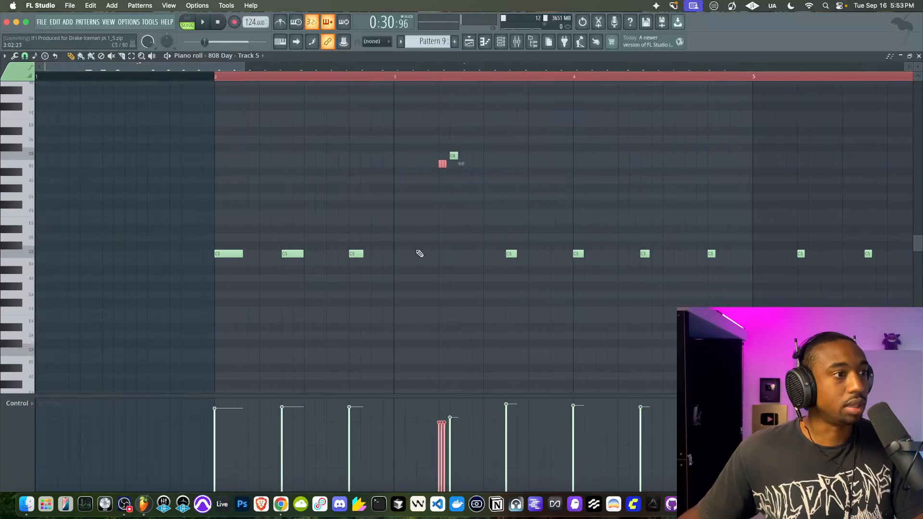
# Step: Audition the chopped 808 note of Pattern 9 in song mode, then stop playback and return to the playlist
pyautogui.click(215, 77)
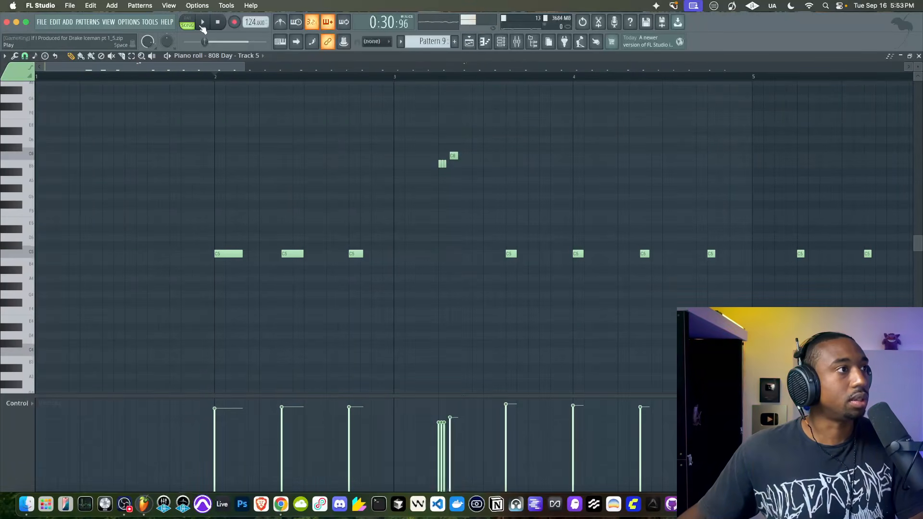
pyautogui.click(188, 22)
pyautogui.press('space')
pyautogui.click(469, 42)
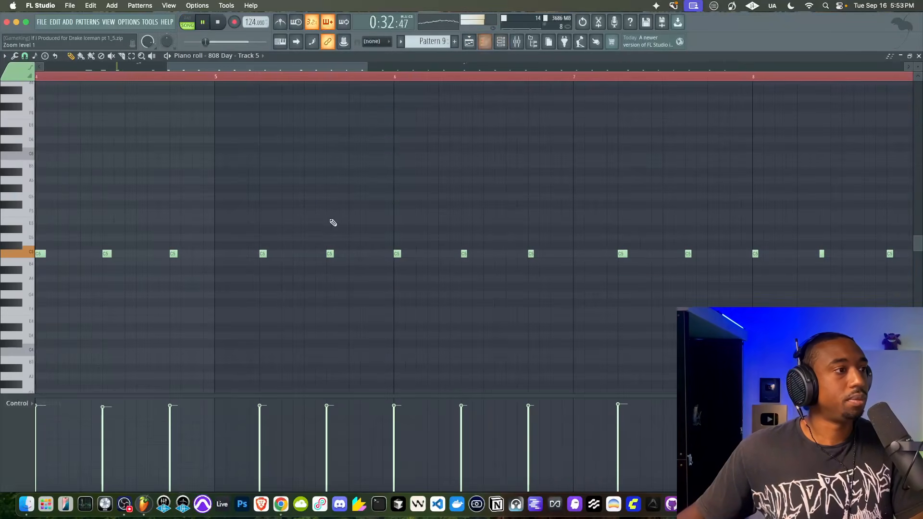
pyautogui.click(485, 41)
pyautogui.press('space')
pyautogui.press('space')
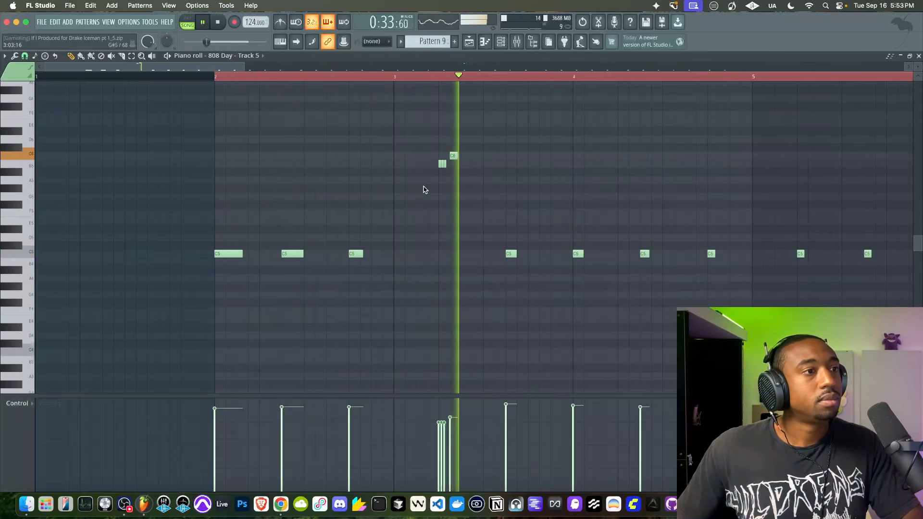
pyautogui.click(469, 42)
pyautogui.press('space')
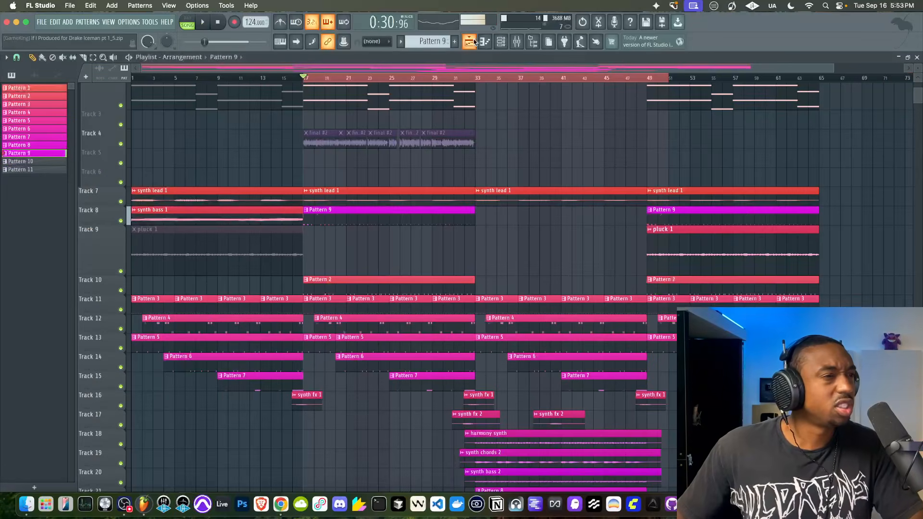
pyautogui.scroll(-2, 533, 138)
pyautogui.scroll(6, 531, 140)
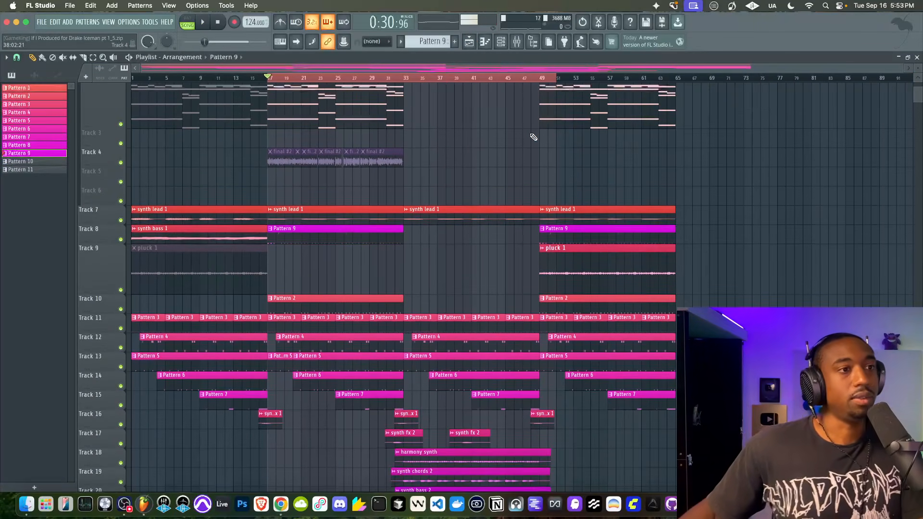